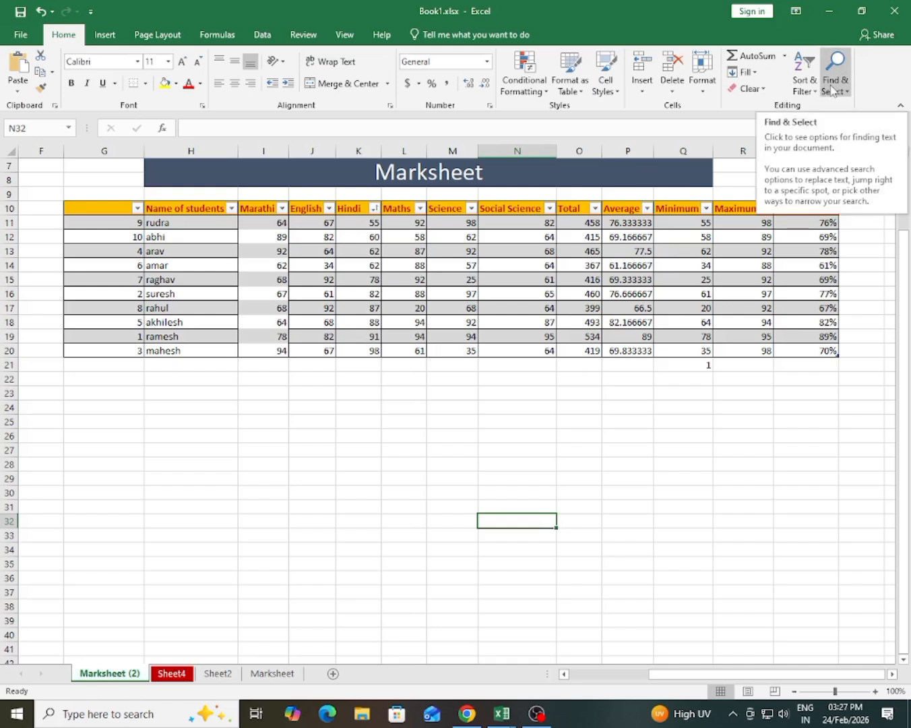
left_click(585, 462)
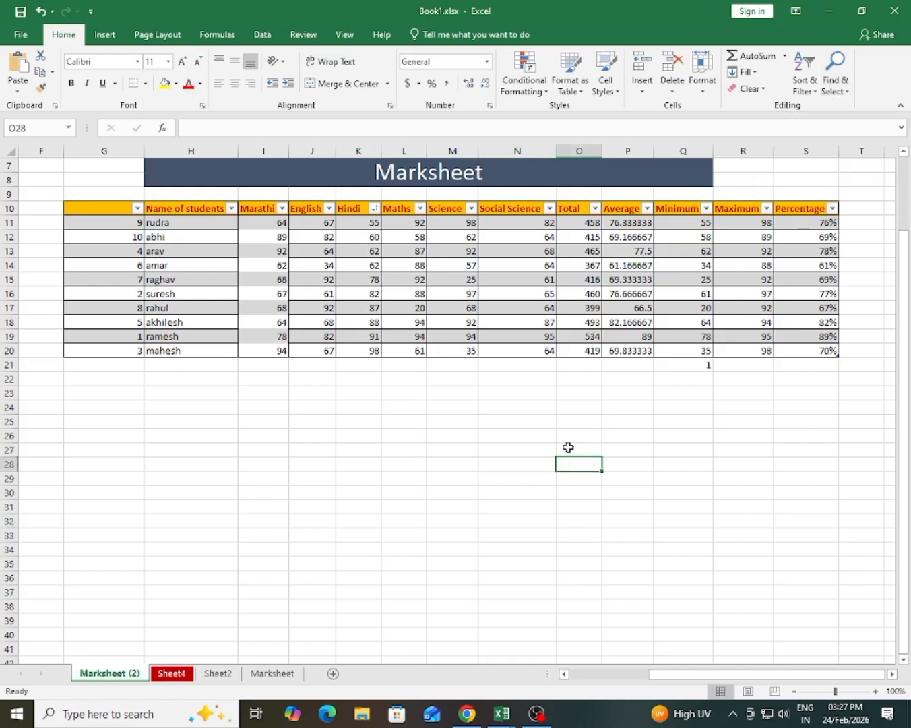
left_click(105, 35)
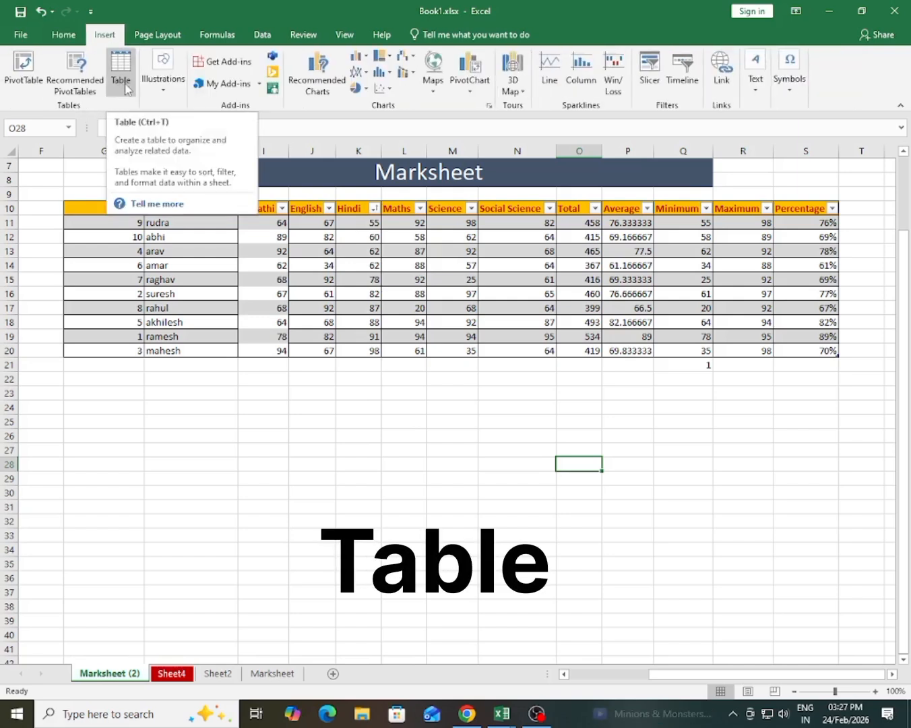
left_click(286, 420)
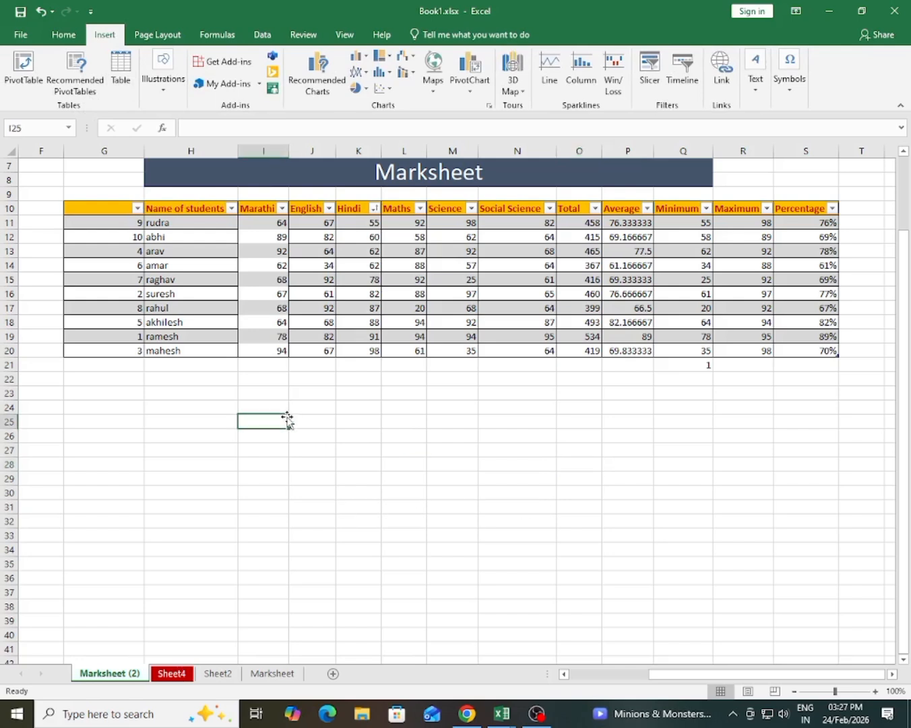
left_click(245, 456)
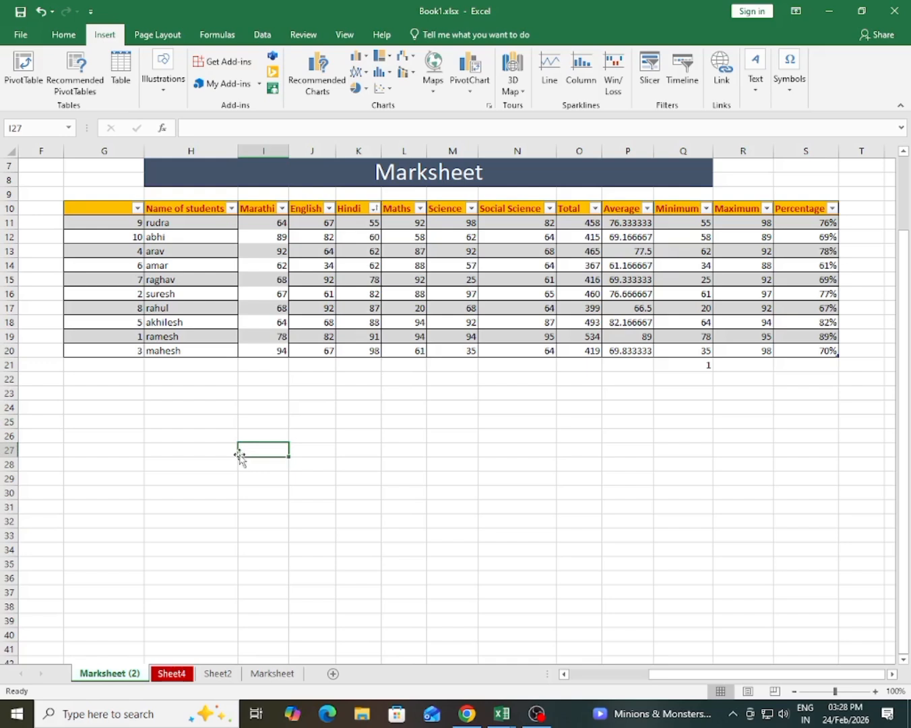
left_click(201, 456)
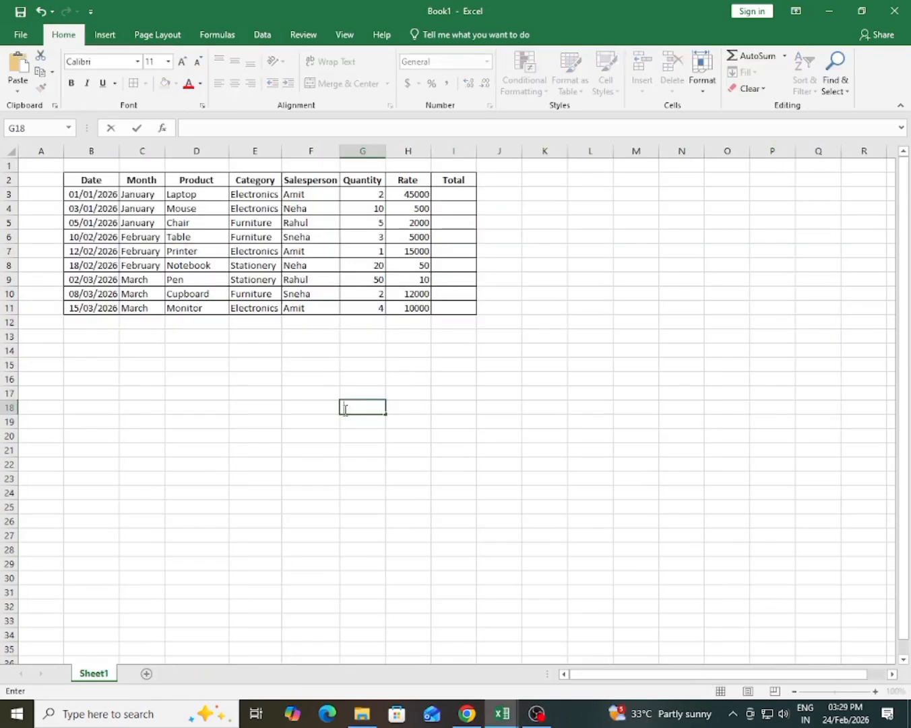
Examine the sales data's columns from Date through Total, including Month, Product, Category, Salesperson, Quantity and Rate
left_click(226, 383)
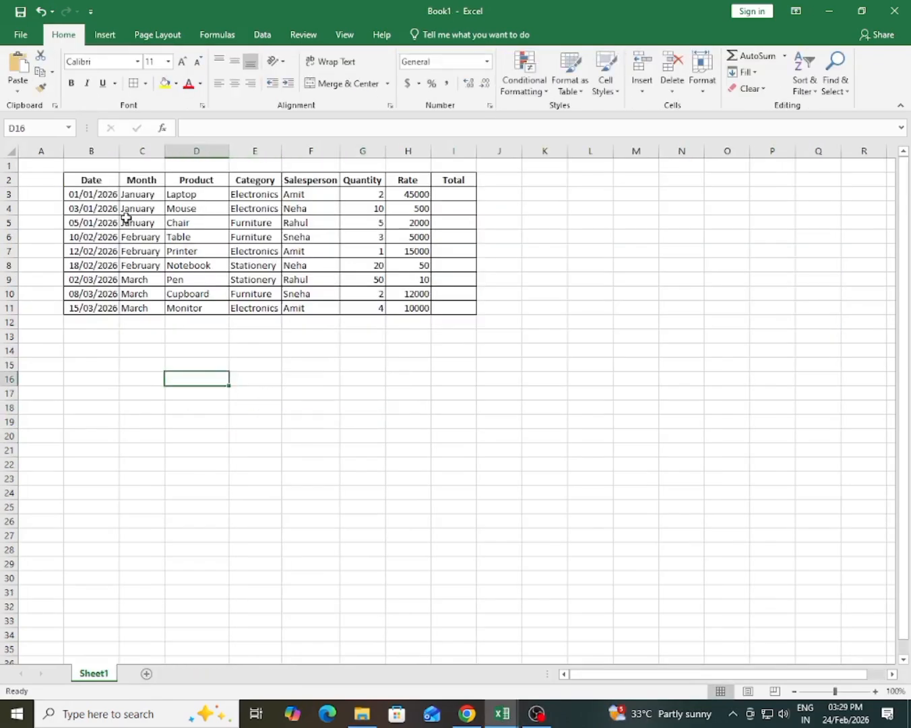
left_click_drag(95, 184, 88, 295)
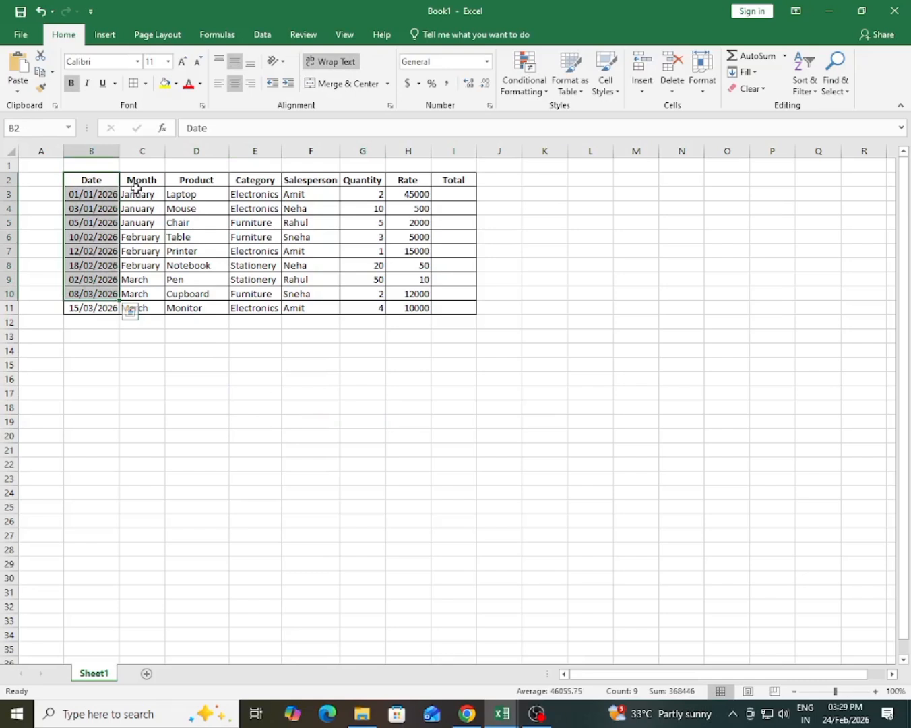
left_click_drag(135, 192, 158, 261)
left_click(209, 194)
left_click(274, 196)
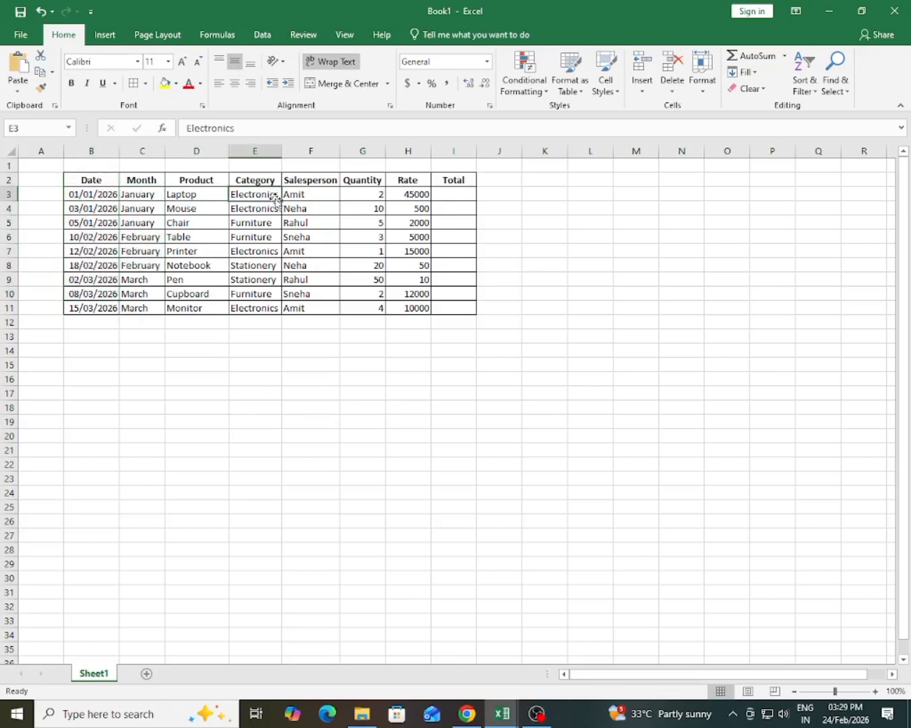
left_click(322, 190)
left_click(361, 182)
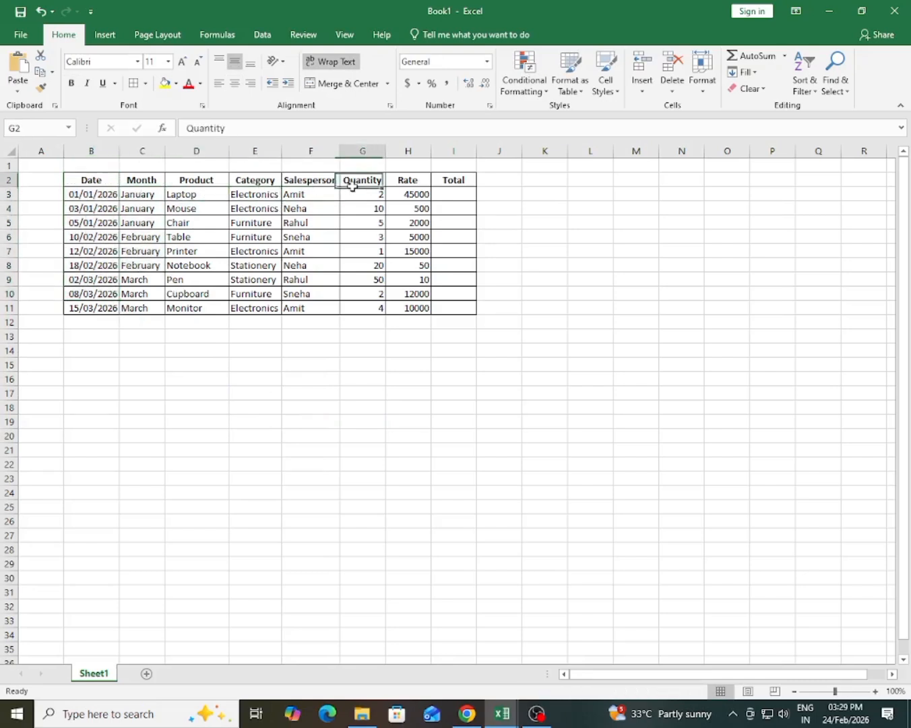
left_click(409, 193)
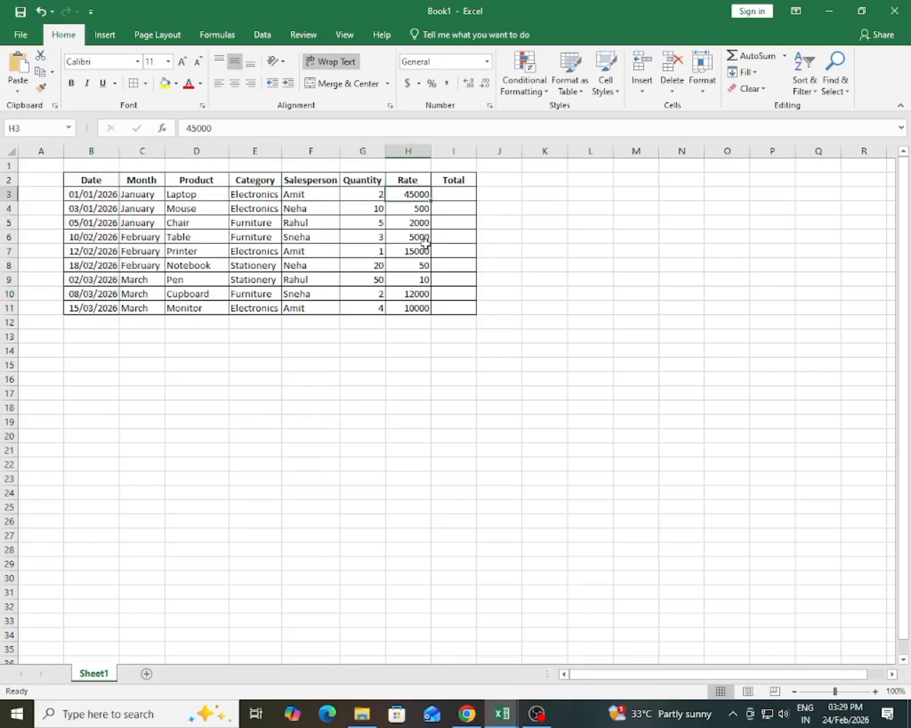
left_click(470, 195)
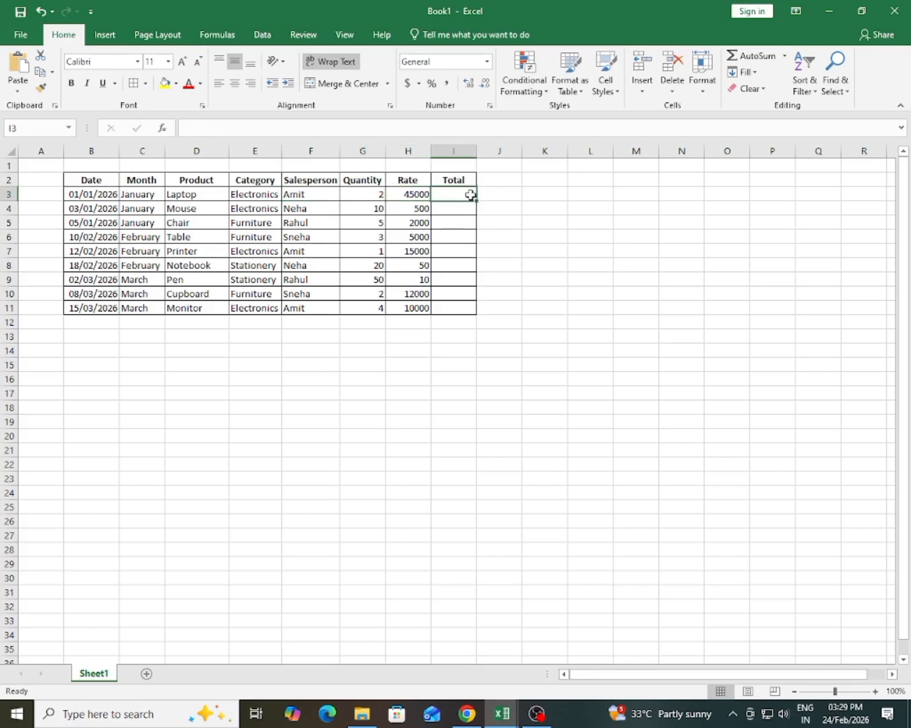
left_click(334, 220)
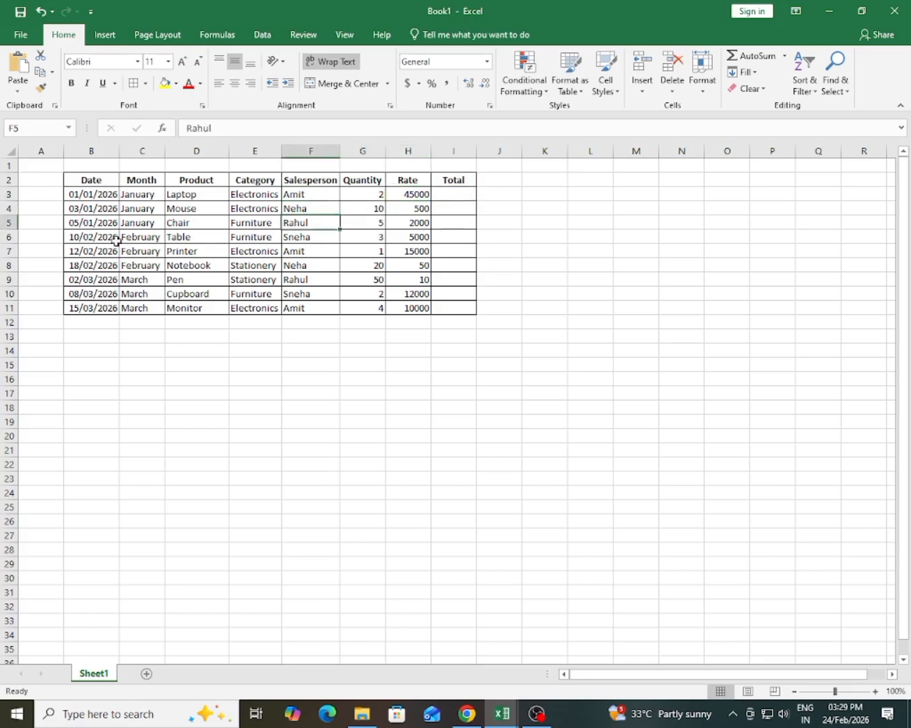
Convert the sales data in B2:I11 into a table with headers
left_click_drag(83, 182, 450, 311)
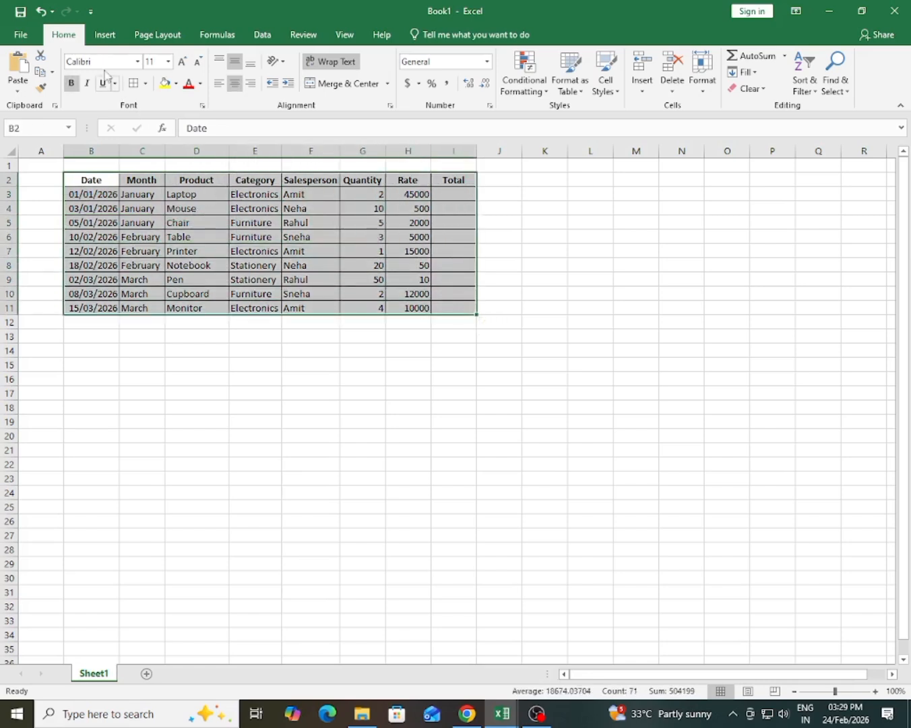
left_click(105, 35)
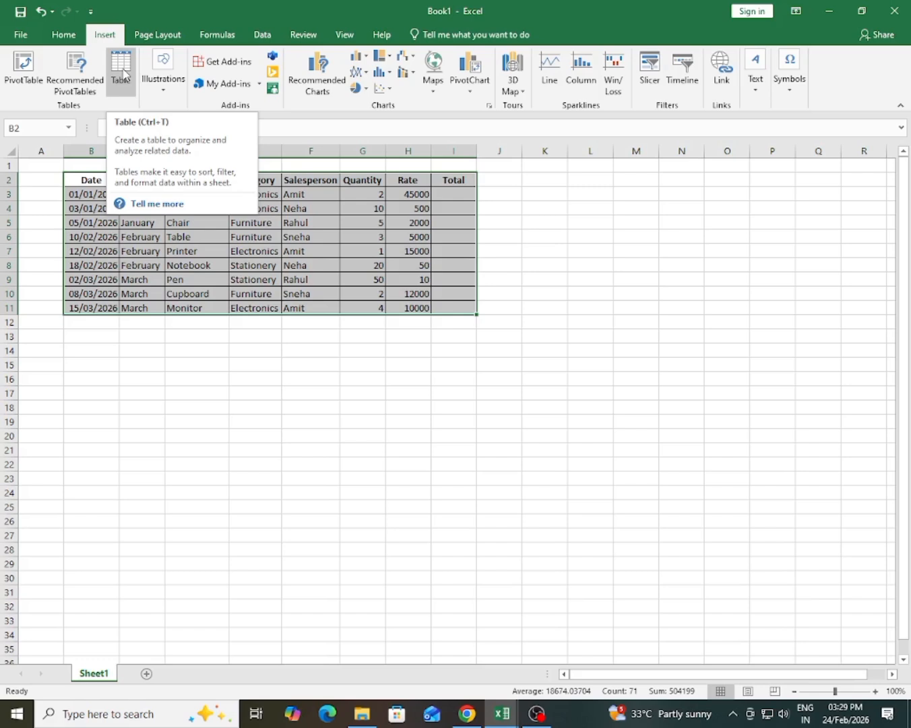
left_click(121, 67)
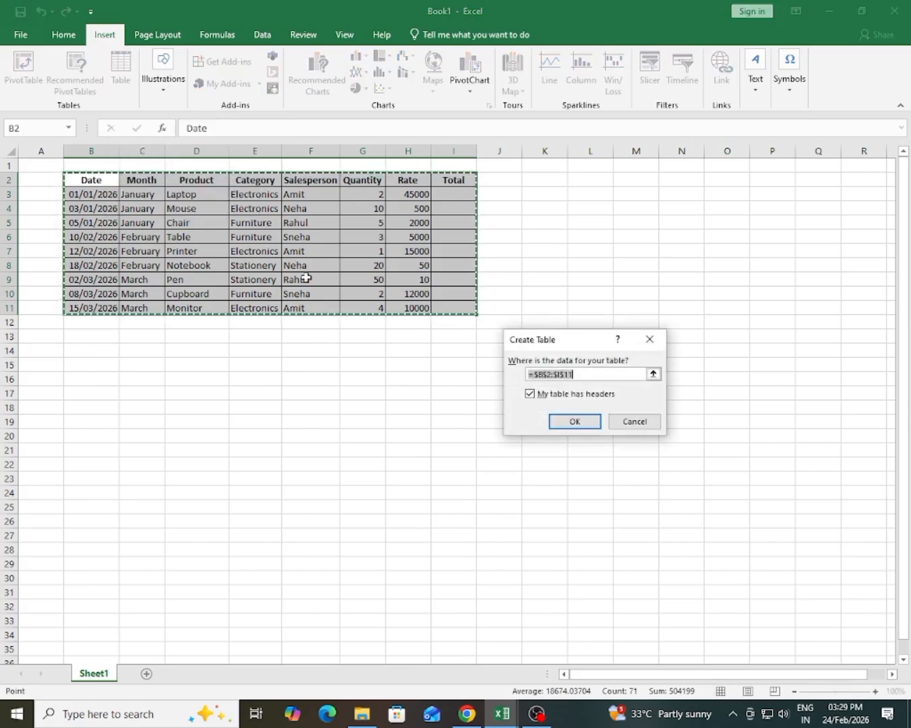
left_click_drag(538, 348, 555, 265)
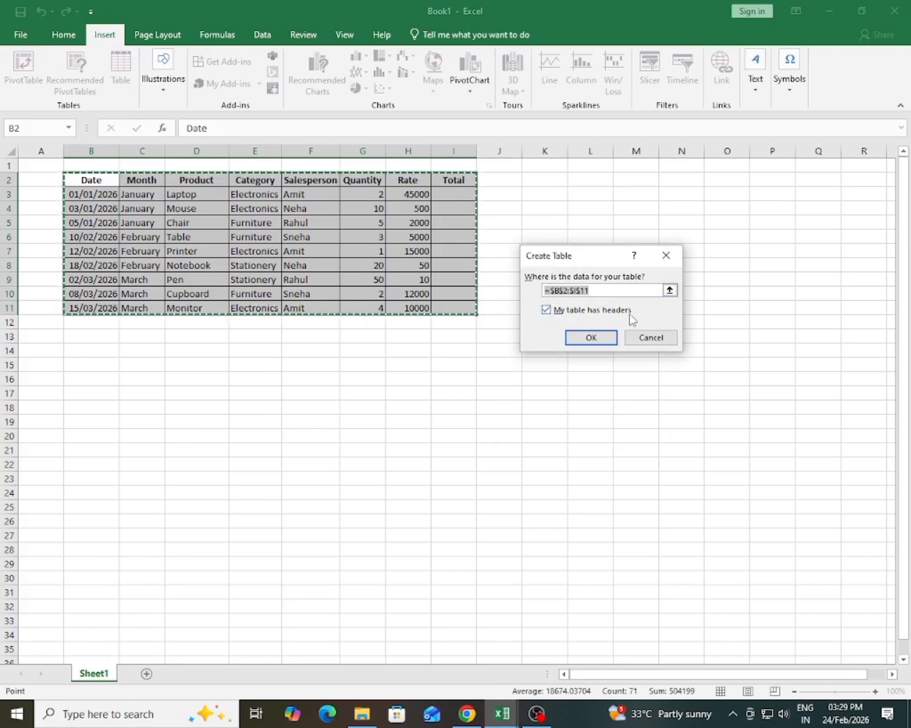
left_click(592, 338)
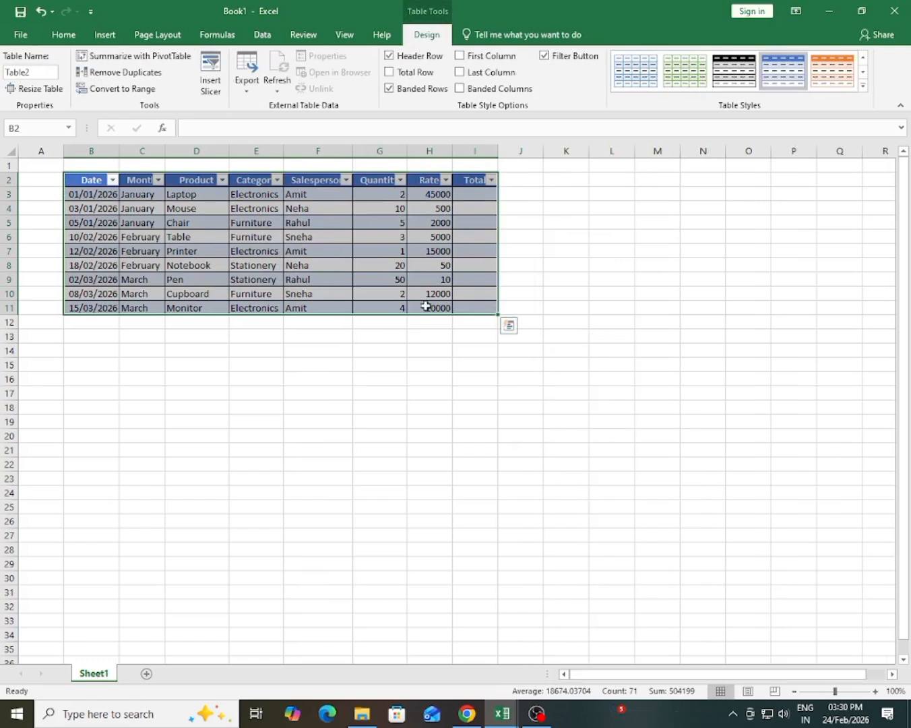
left_click(413, 281)
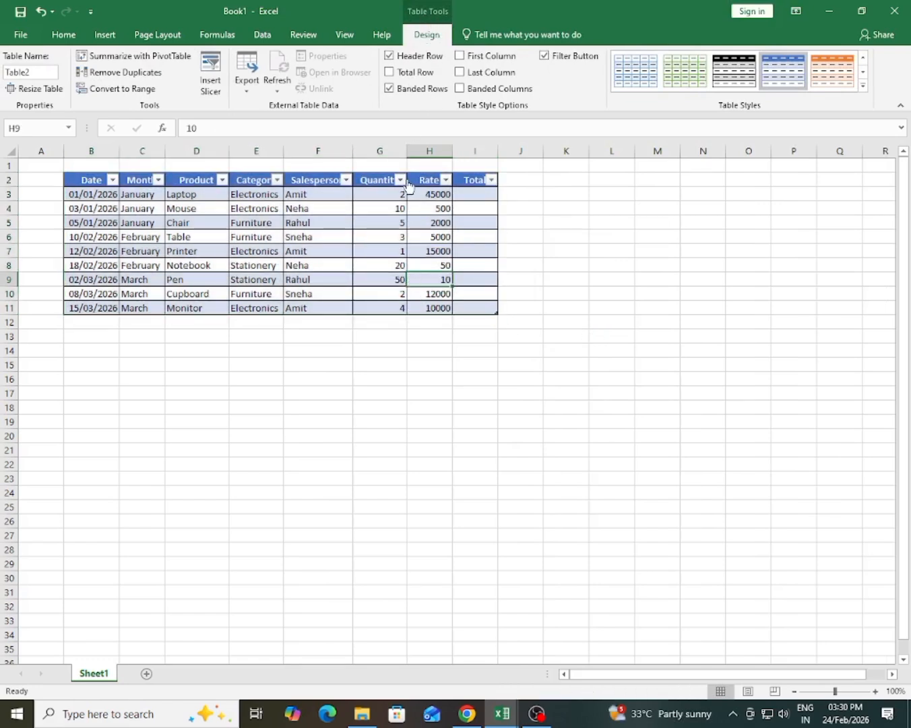
left_click(397, 239)
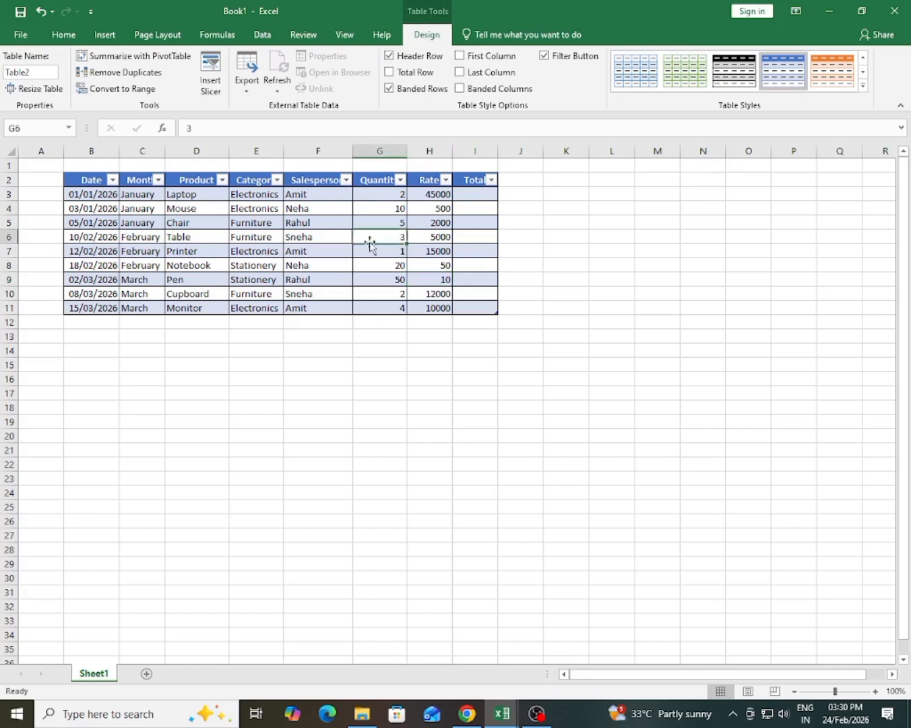
left_click(256, 223)
left_click(93, 196)
left_click(190, 220)
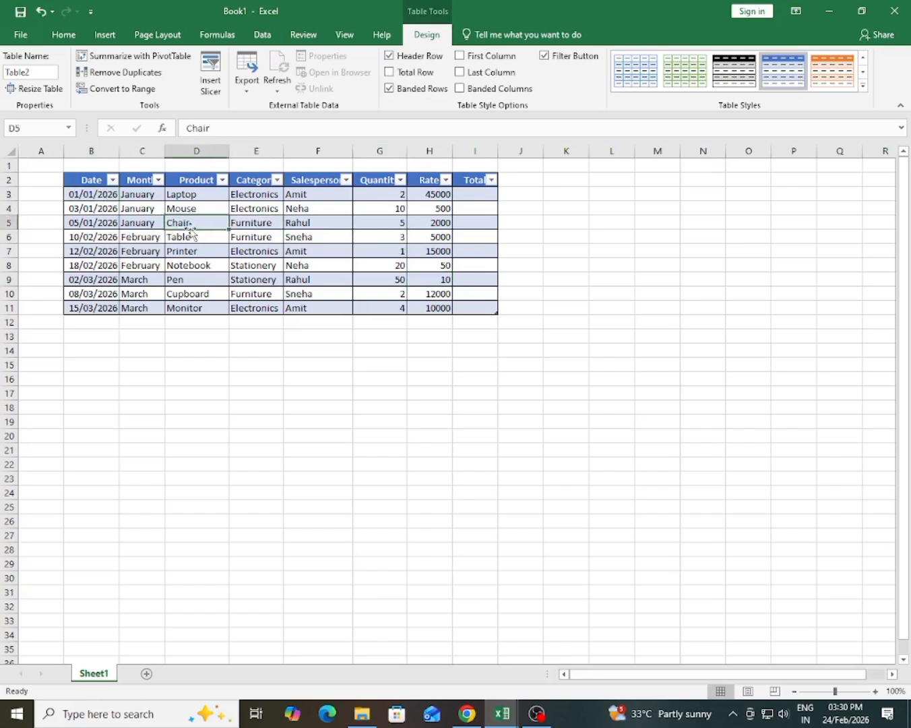
Undo the clearing of the salesperson cell F7
left_click(354, 234)
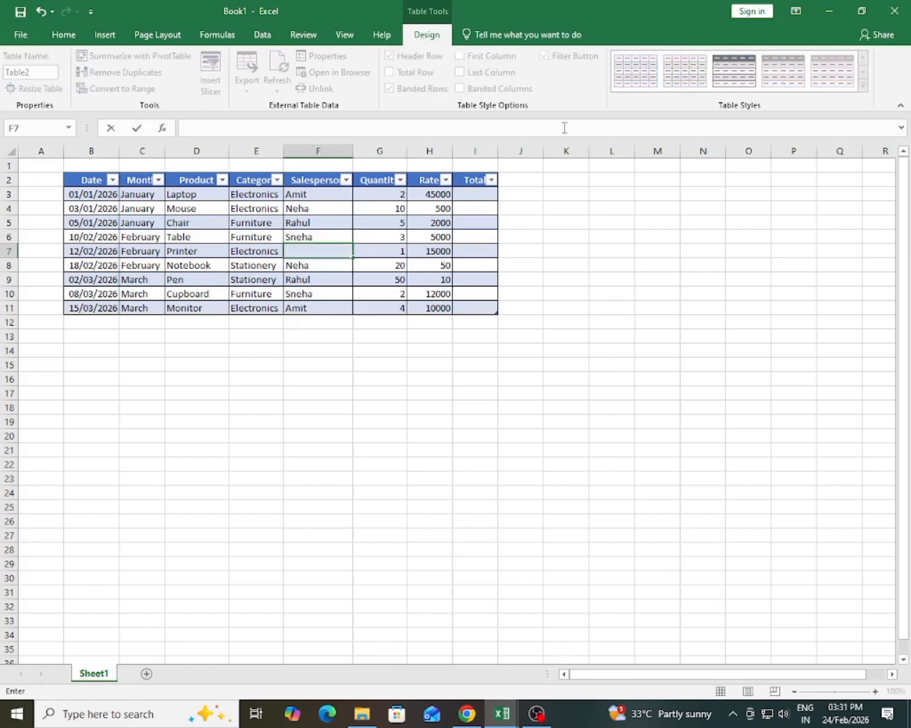
left_click(596, 319)
key("ctrl+z")
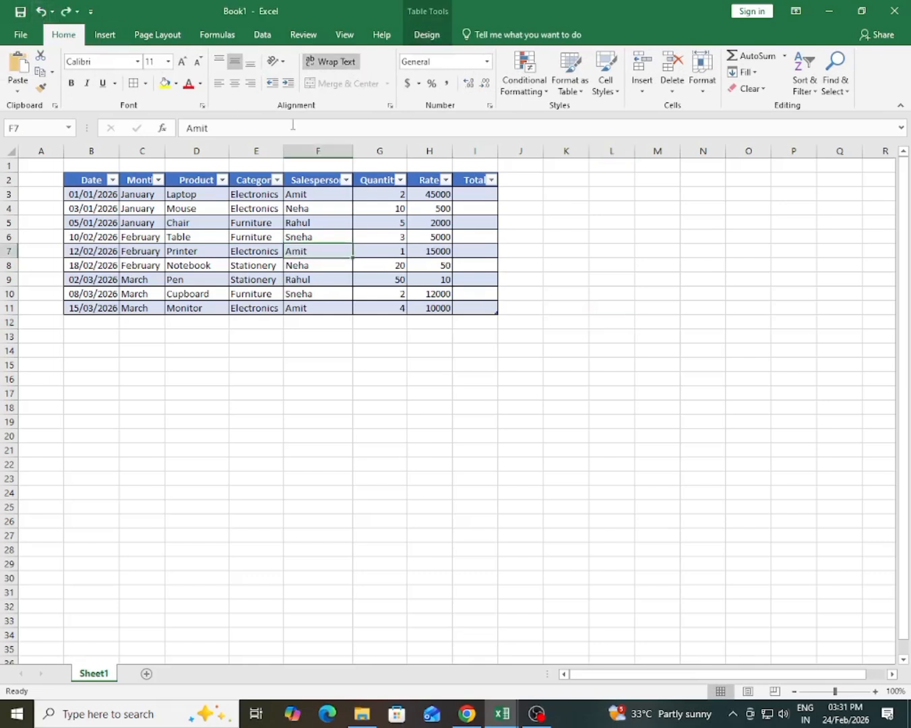
Hide and restore the sales table's header row, and turn on the First Column emphasis
left_click(431, 33)
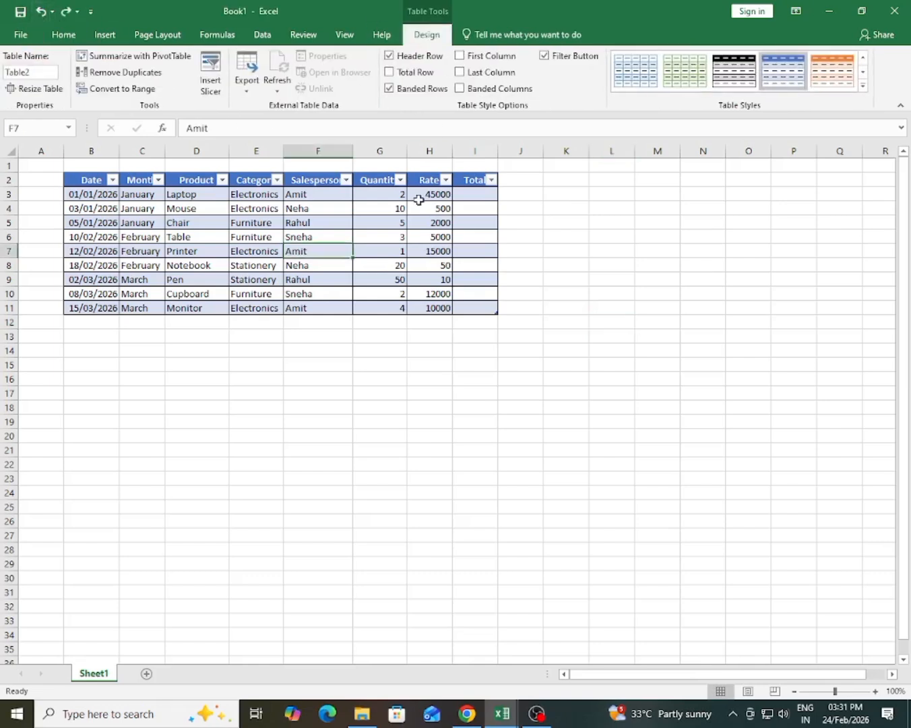
left_click(391, 253)
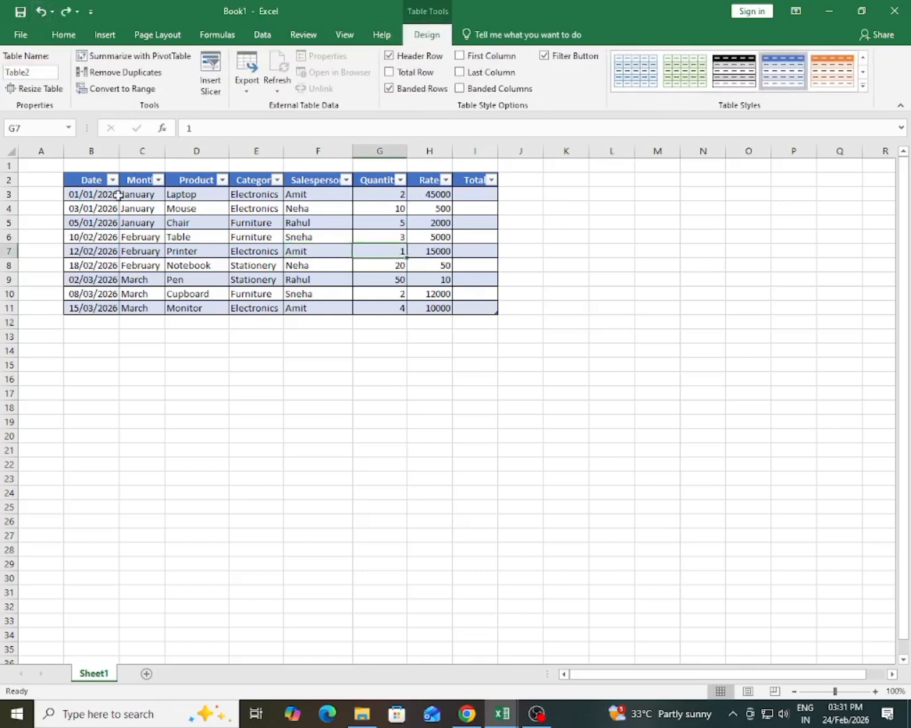
left_click_drag(94, 182, 471, 307)
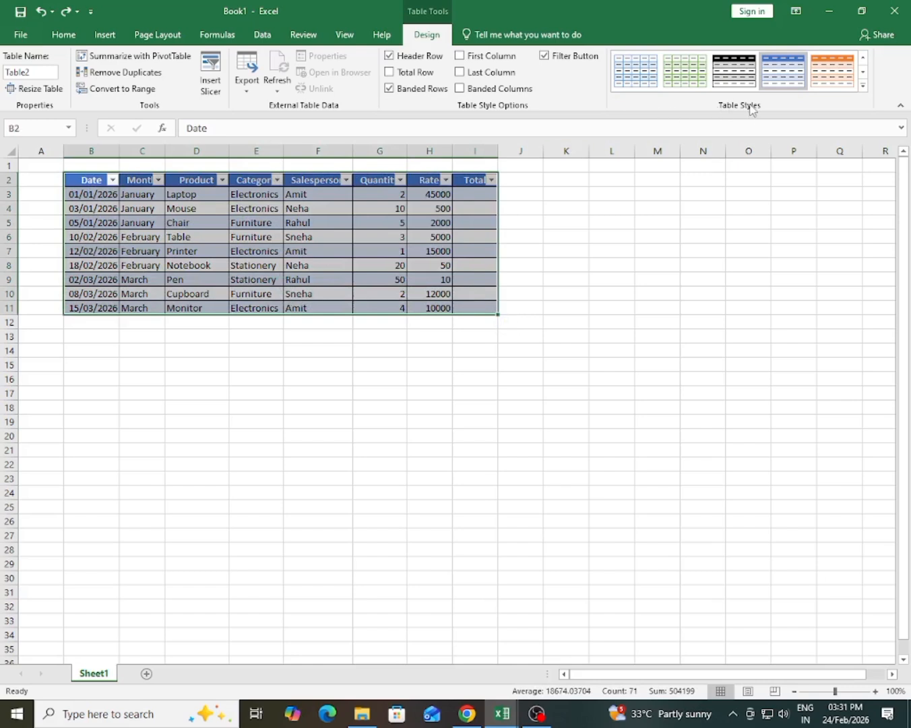
left_click(390, 57)
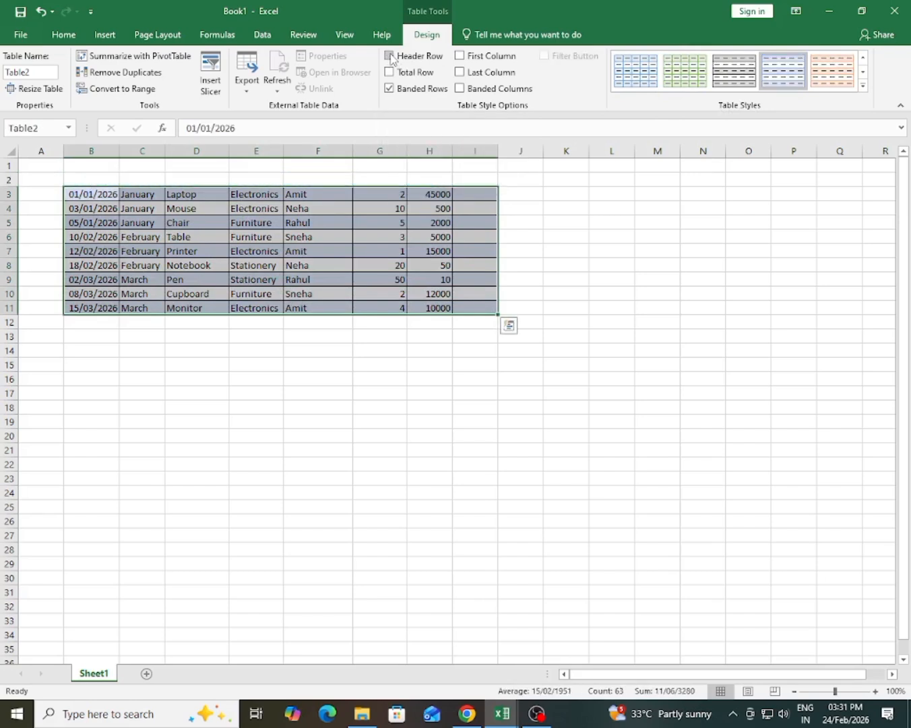
left_click(390, 58)
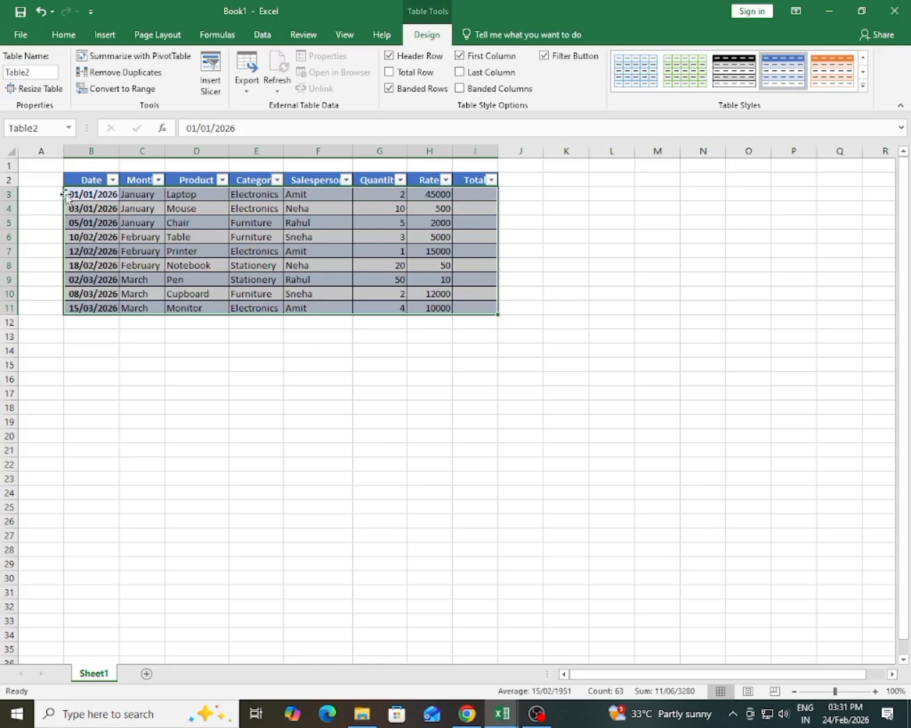
Look through the available table styles without applying one, and add a Total Row to the sales table
left_click(864, 86)
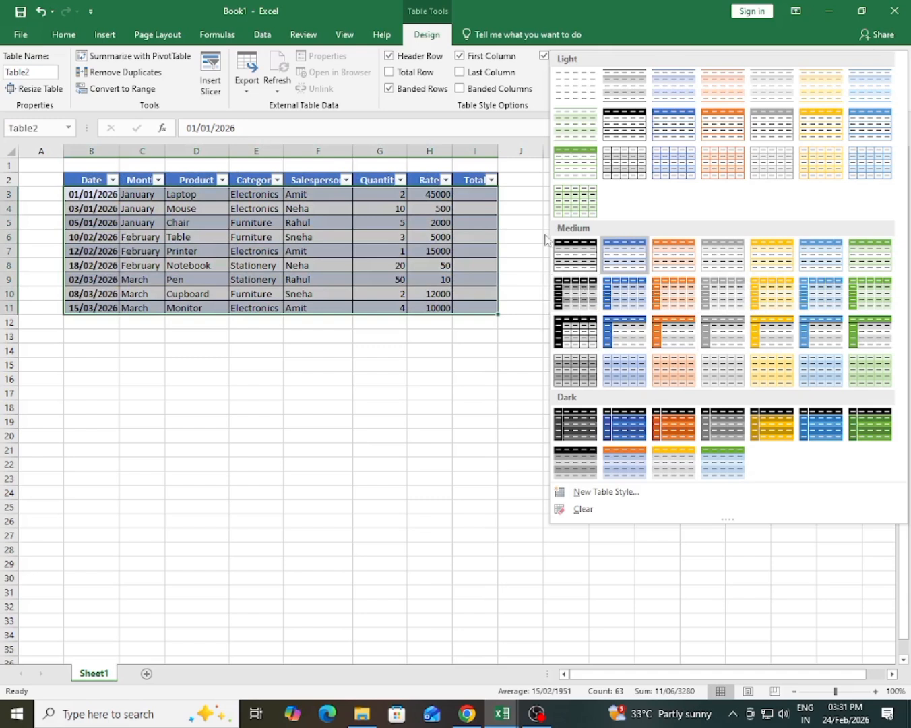
left_click(530, 221)
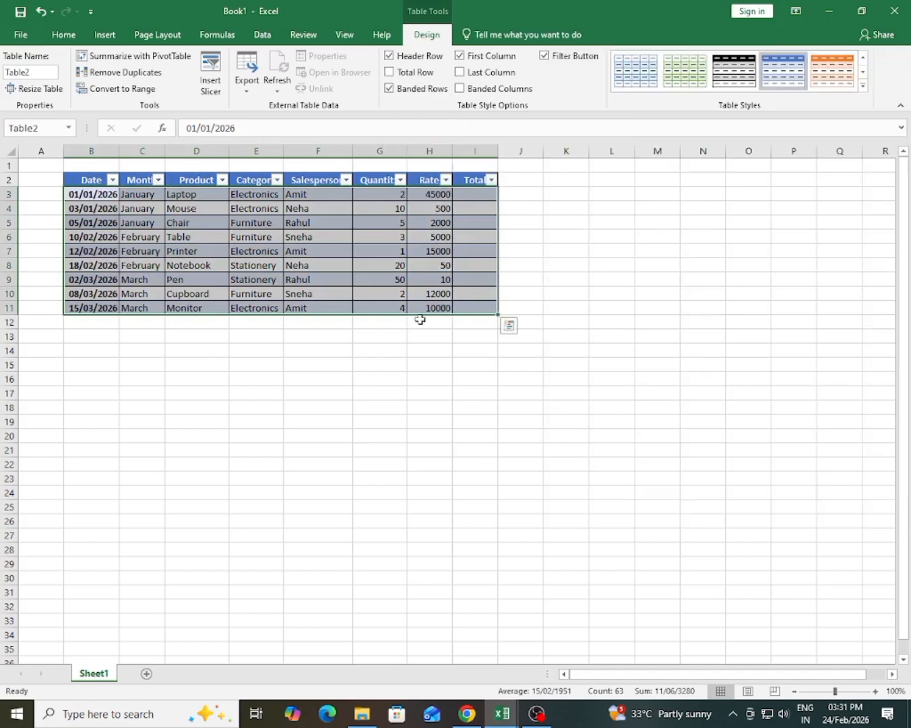
left_click(389, 72)
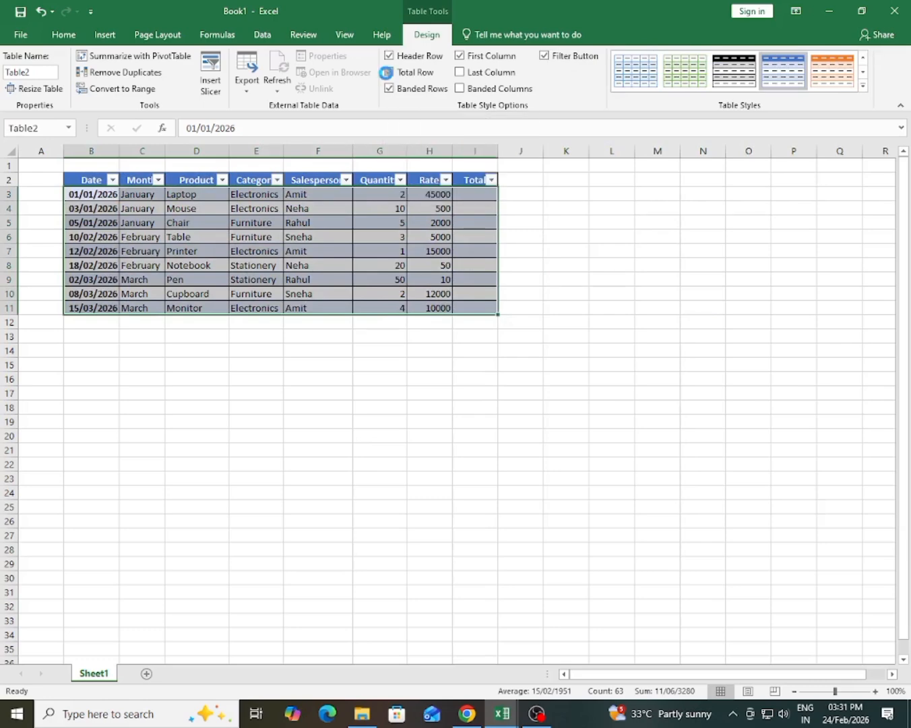
left_click(90, 323)
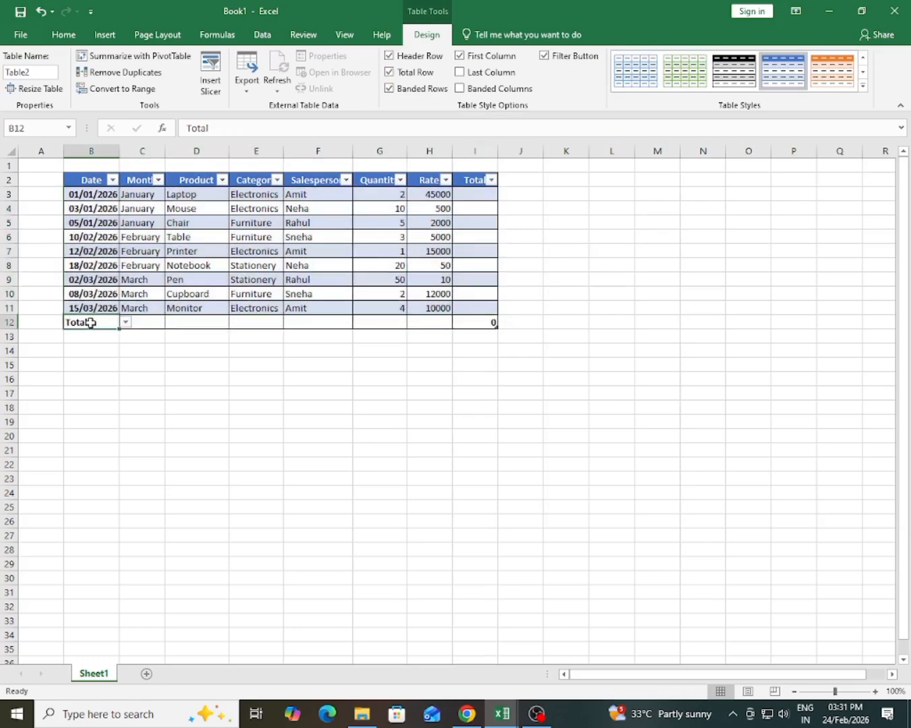
View the summary functions available for the Month column's cell in the total row
left_click(154, 323)
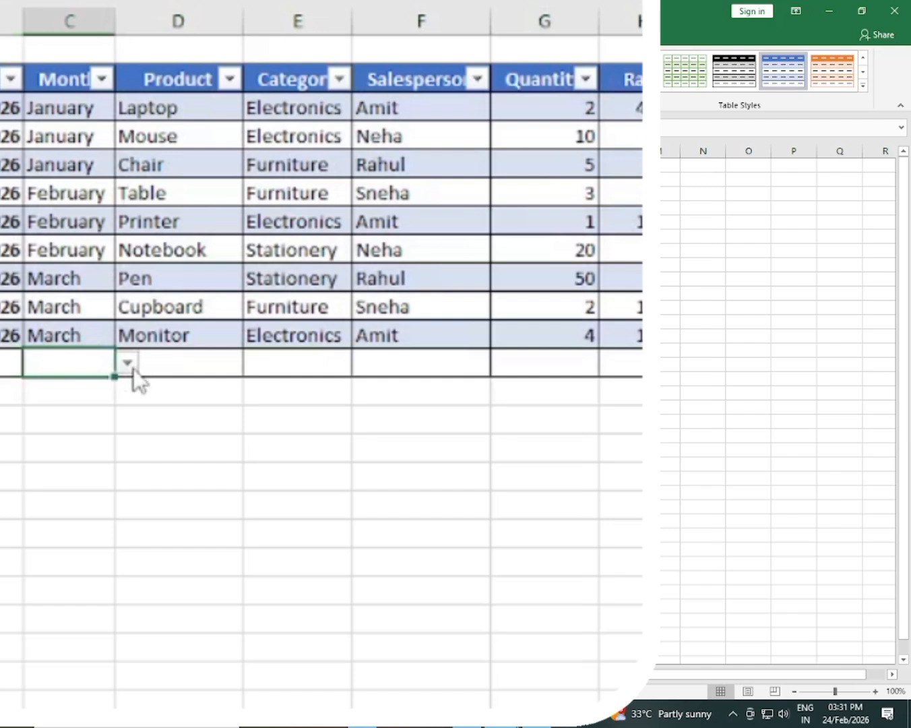
left_click(128, 363)
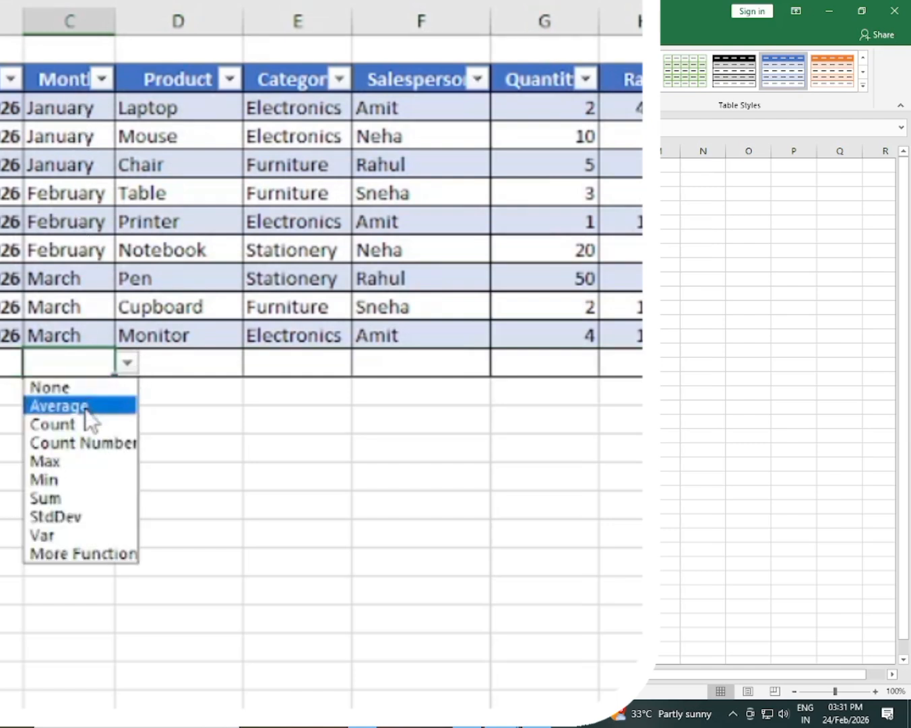
key("Escape")
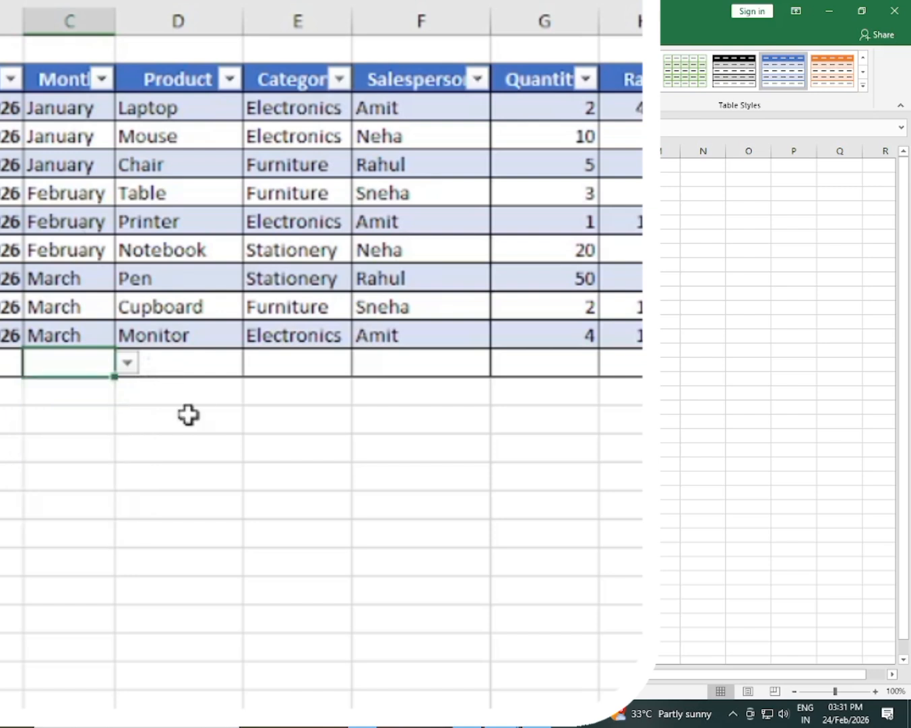
left_click(182, 365)
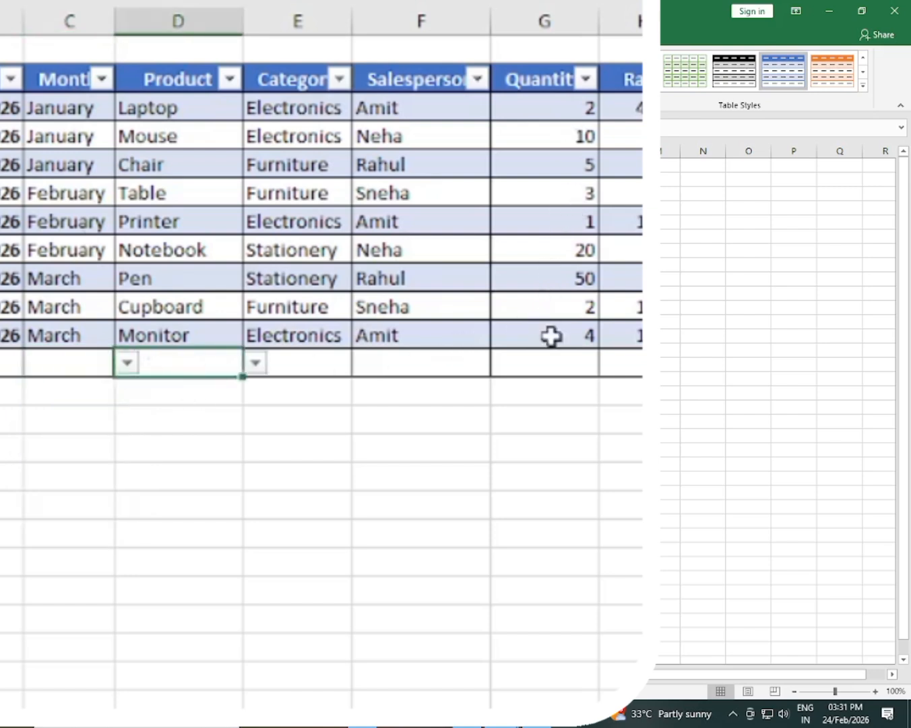
Set the Quantity column's cell in the total row to the Sum function
left_click(559, 362)
left_click(611, 364)
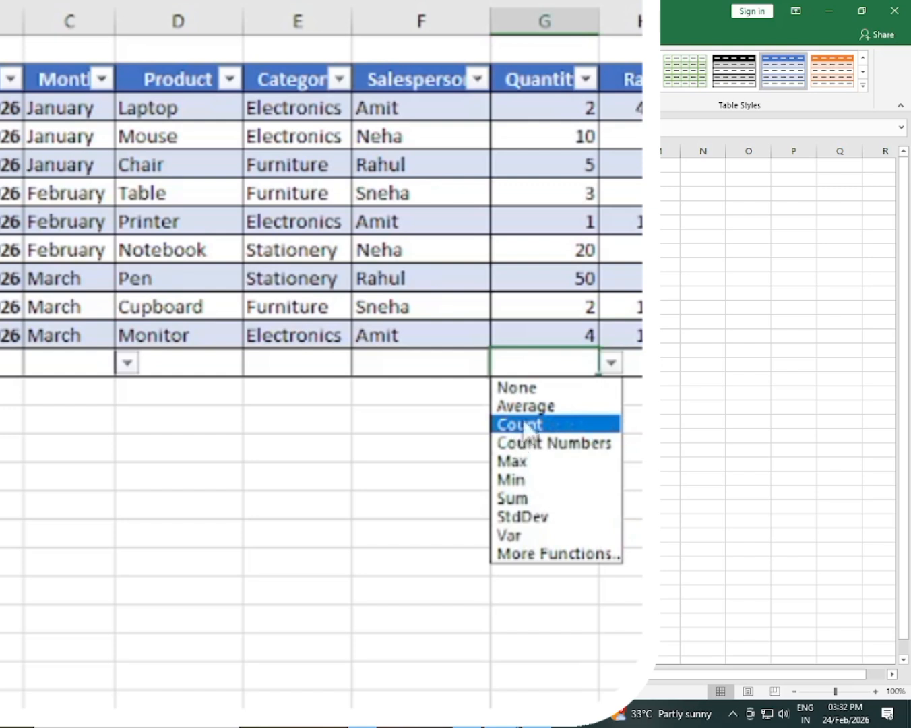
left_click(522, 499)
left_click(576, 441)
left_click(562, 365)
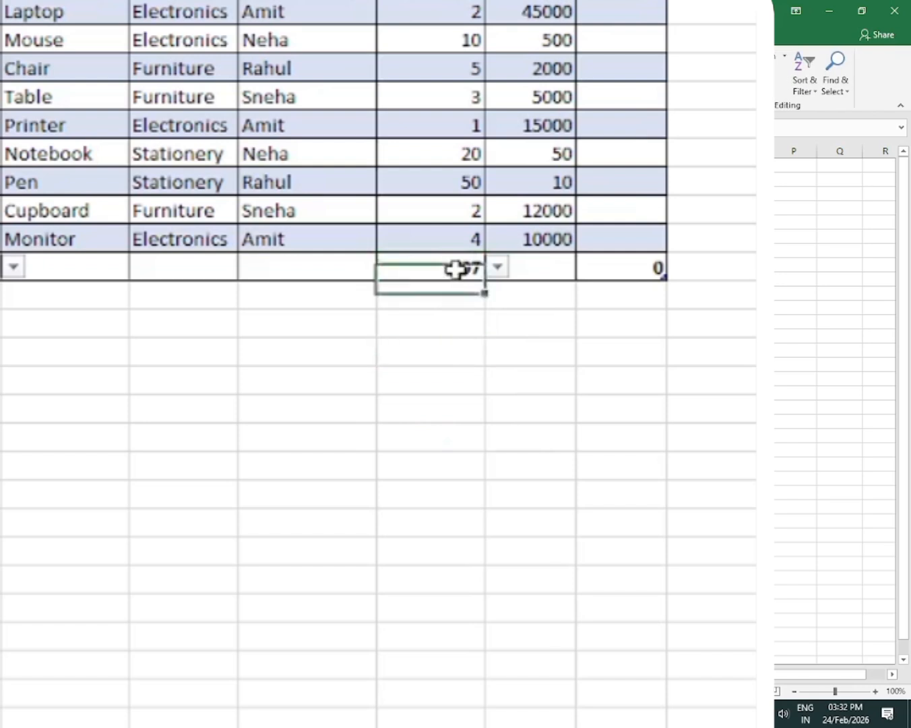
Set the Rate column's cell in the total row to the Average function
left_click(538, 267)
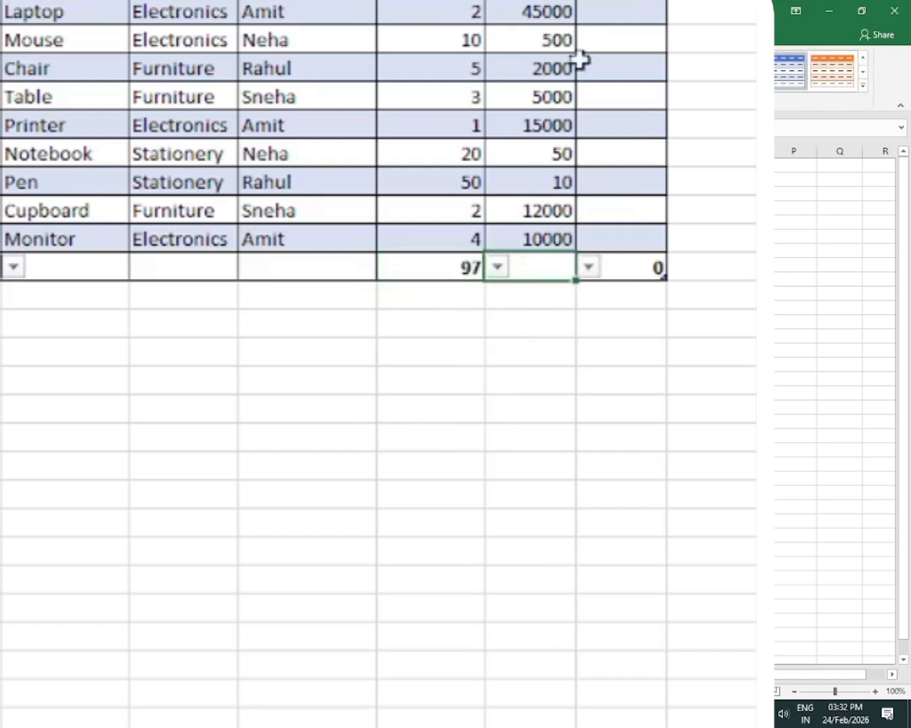
left_click(589, 266)
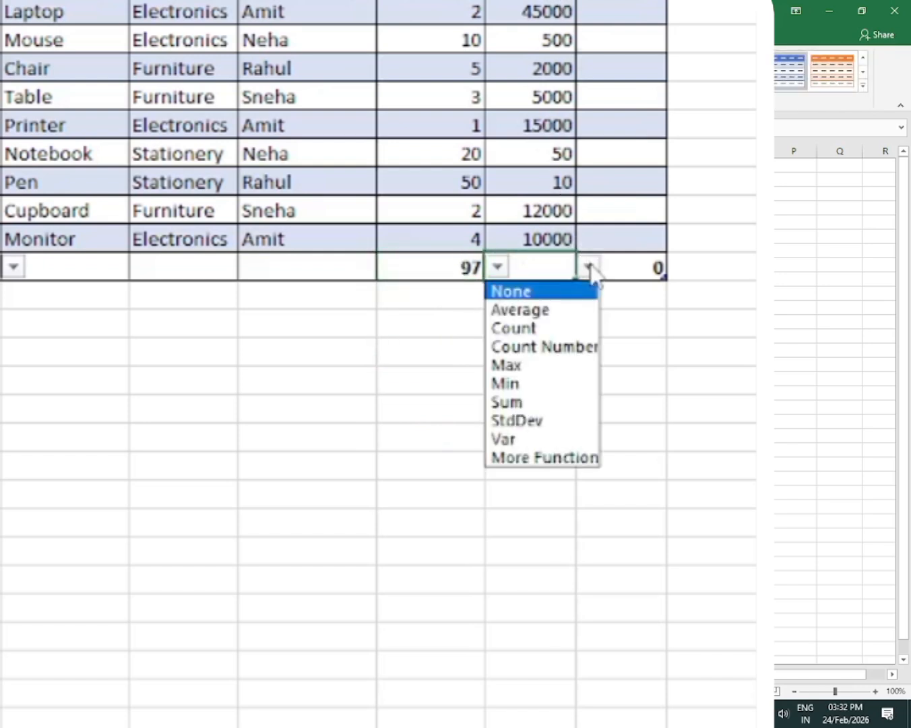
left_click(552, 311)
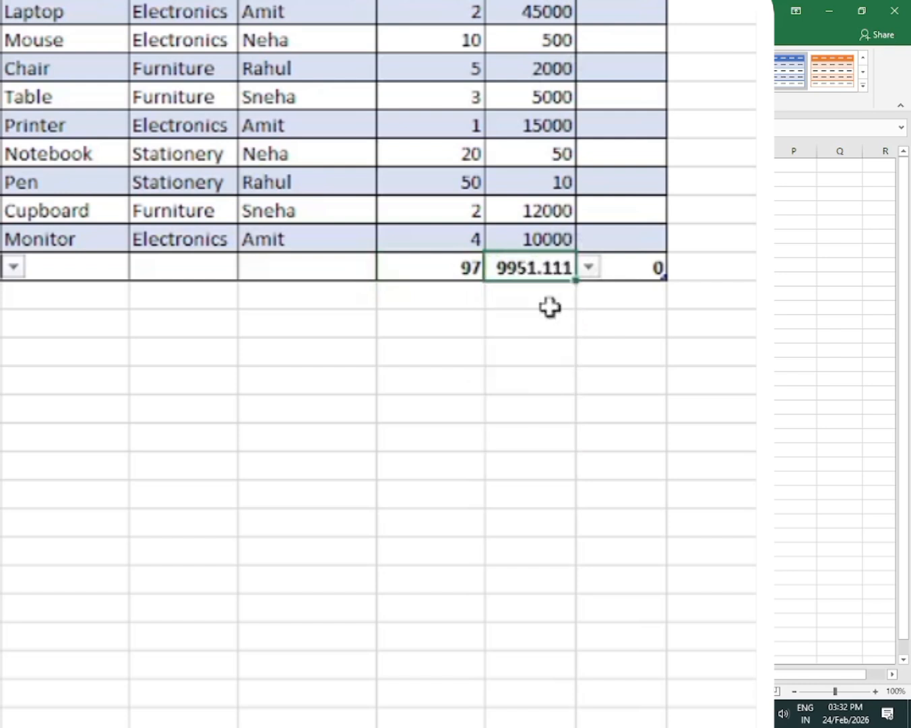
left_click(550, 308)
left_click(543, 263)
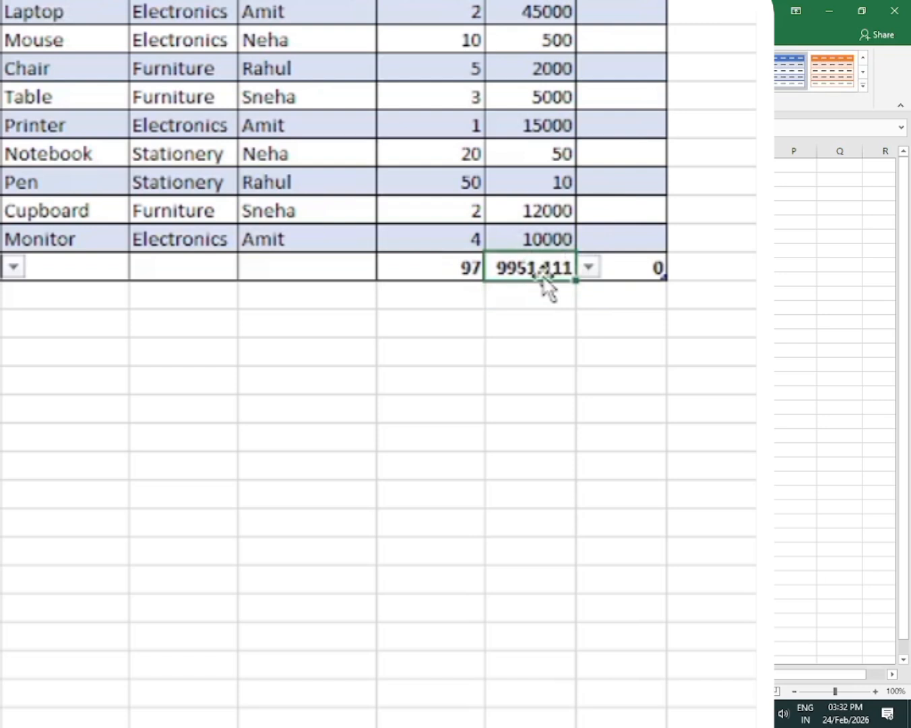
left_click(634, 265)
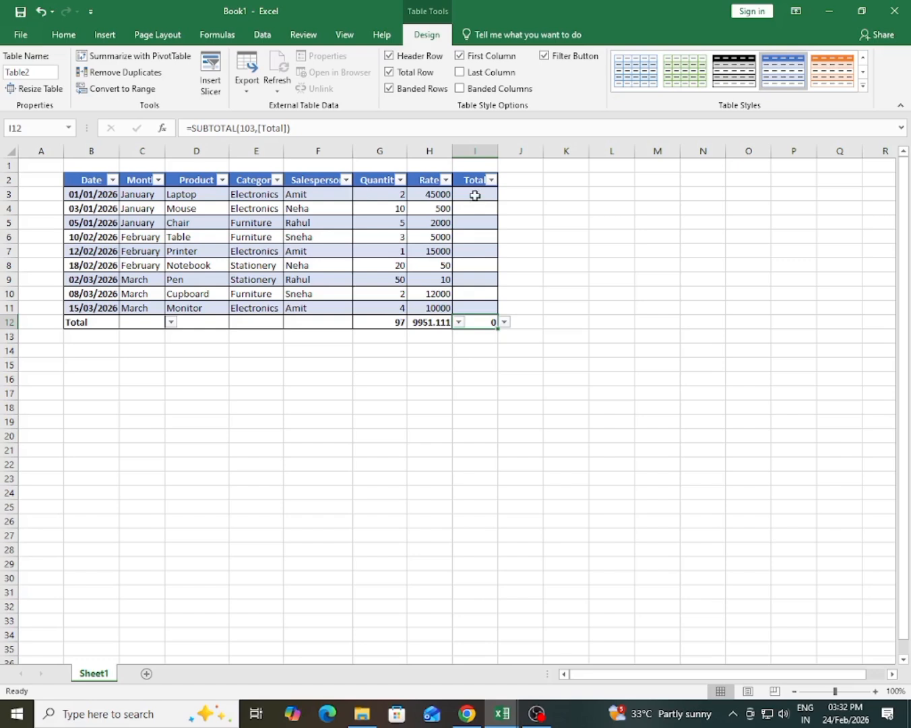
left_click(474, 196)
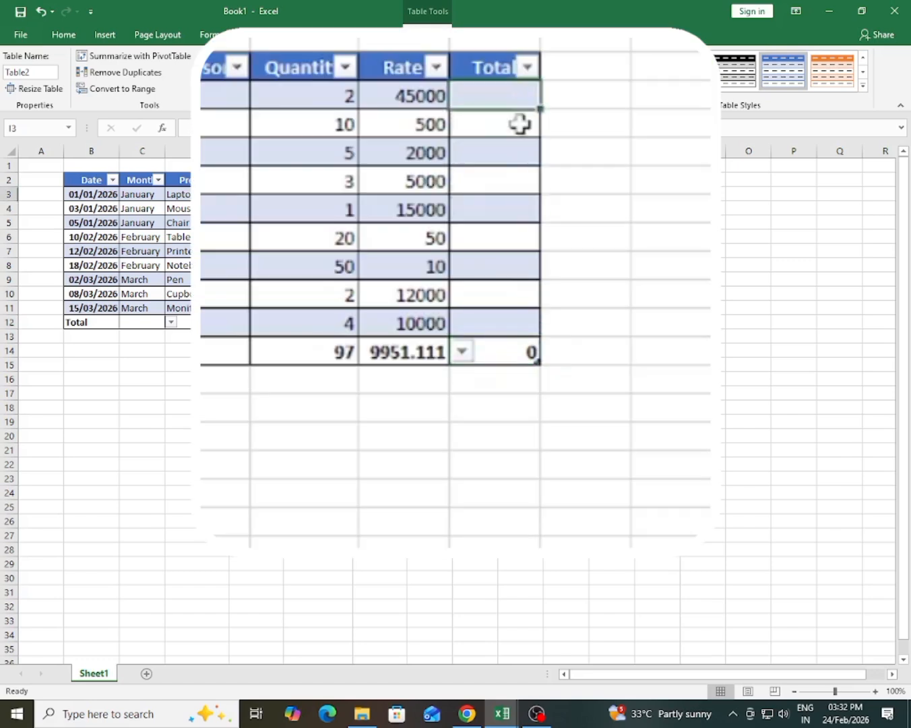
left_click(405, 102)
left_click(500, 96)
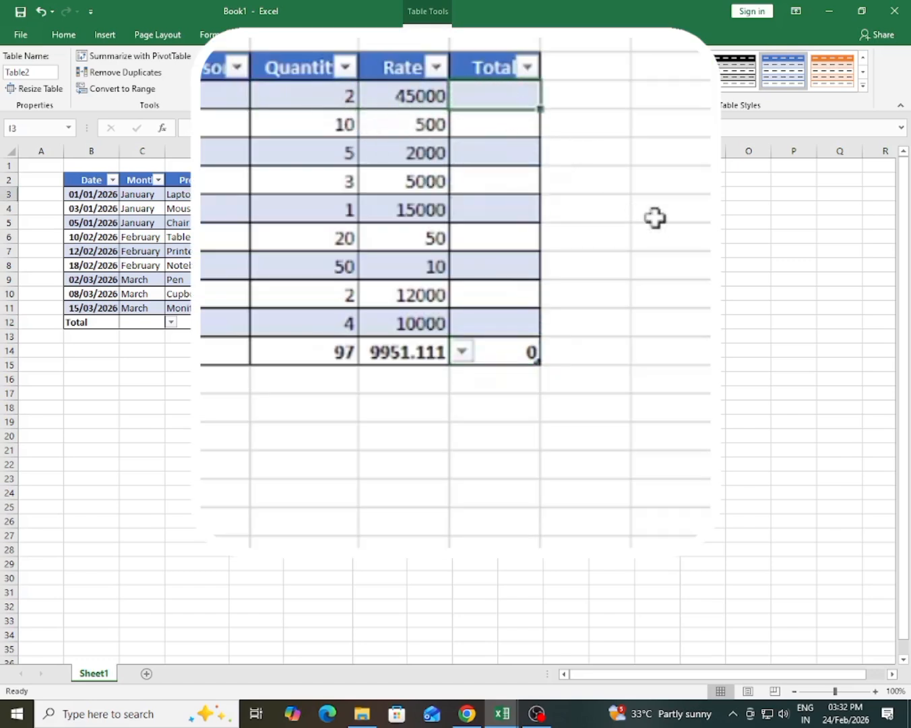
type("=")
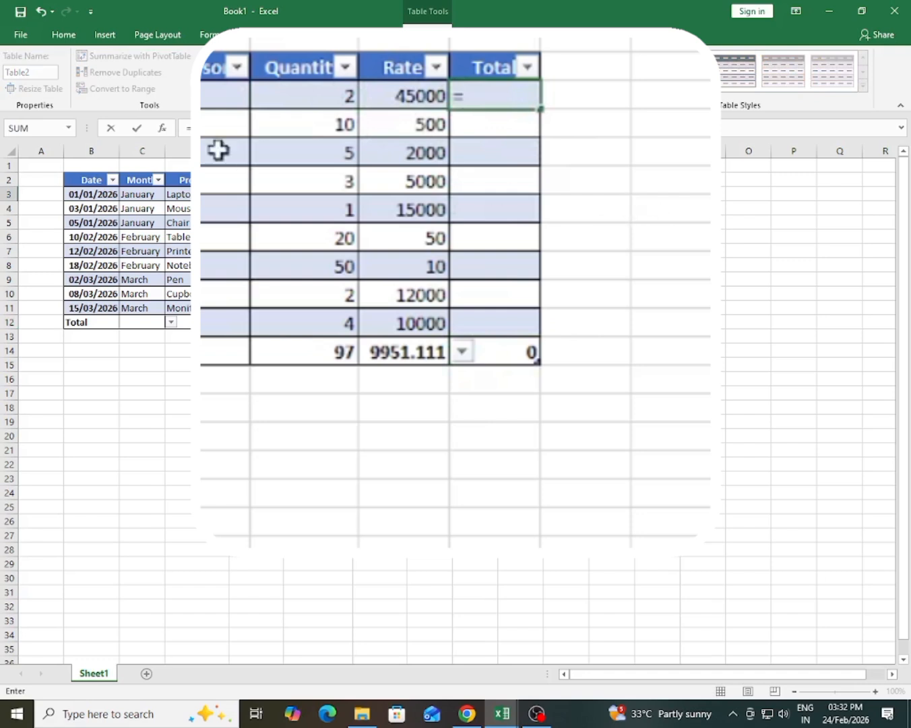
left_click(309, 97)
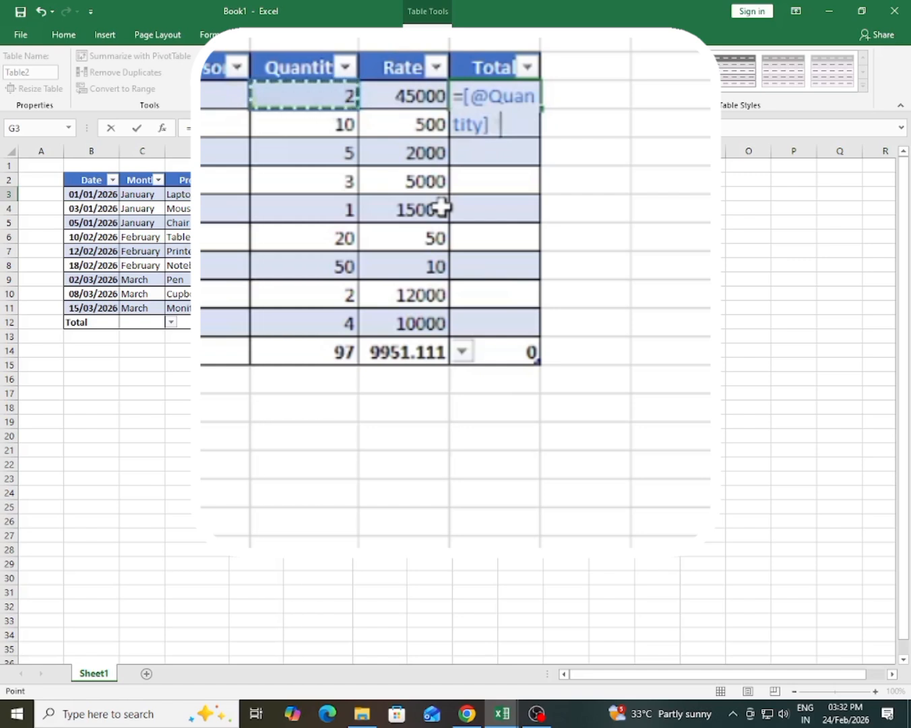
type("*")
left_click(413, 95)
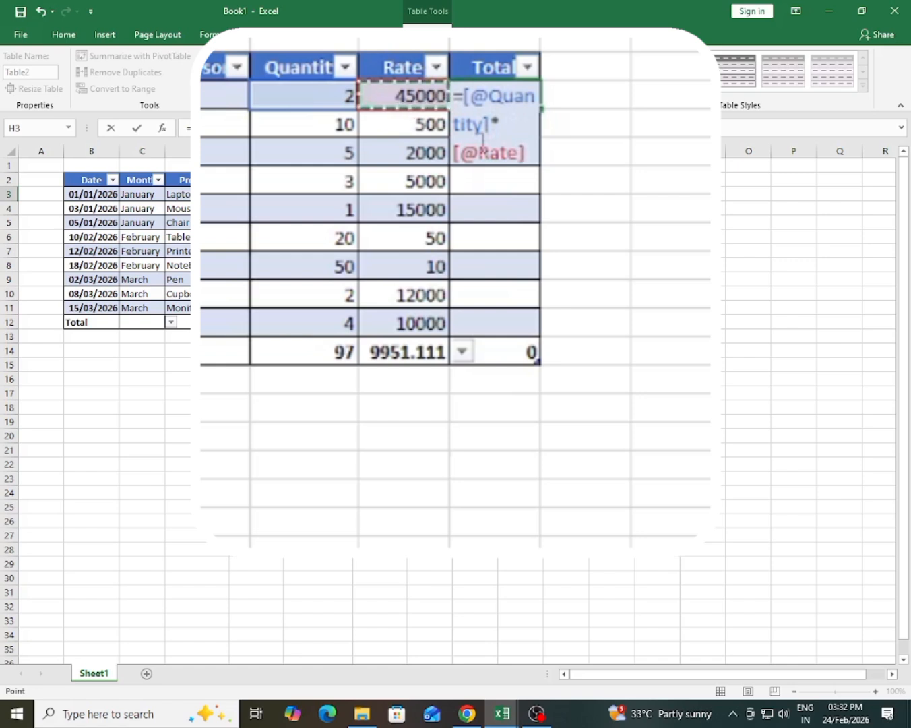
key("Return")
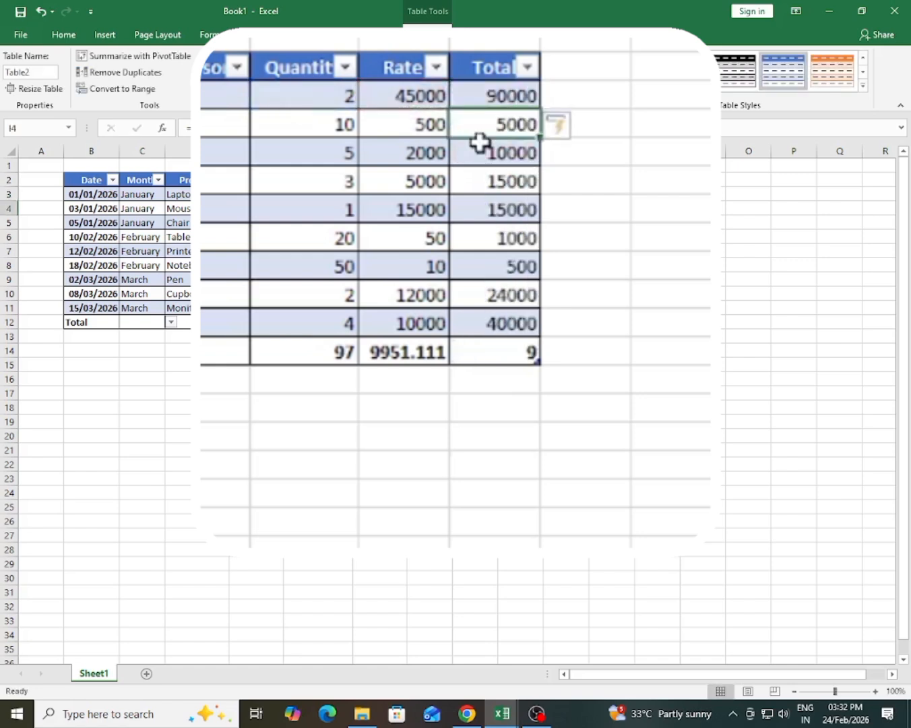
Set the Total column's cell in the total row to the Sum function
left_click(480, 97)
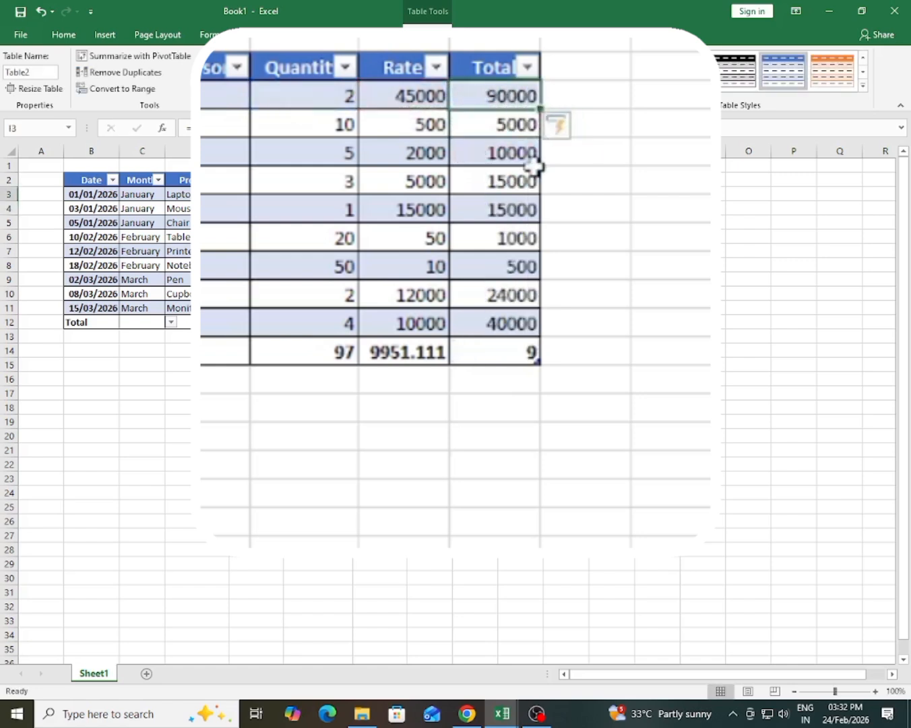
left_click(525, 349)
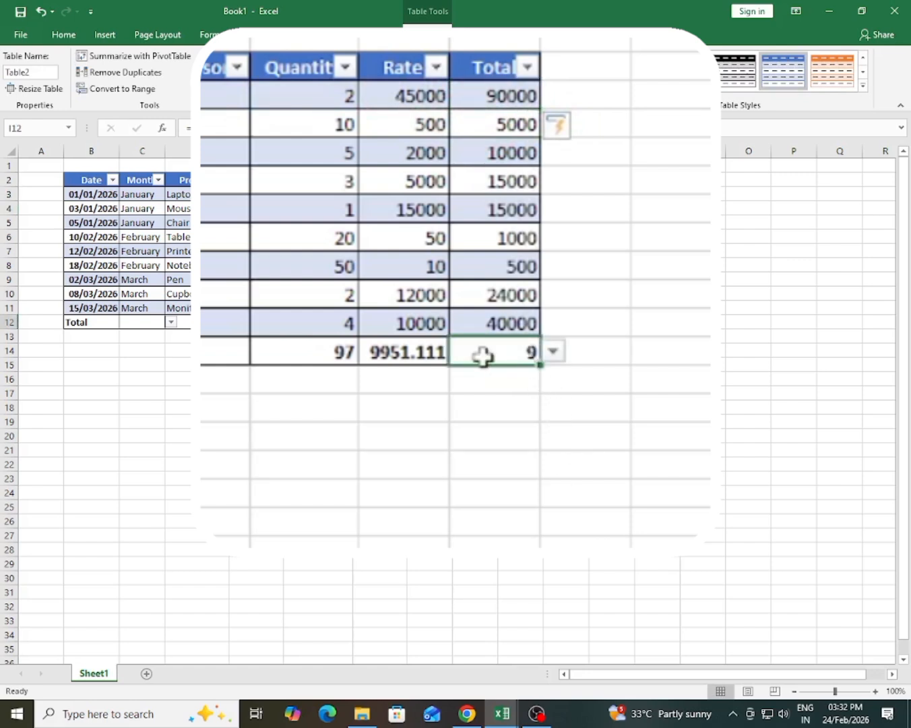
key("Delete")
key("ctrl+z")
left_click(559, 349)
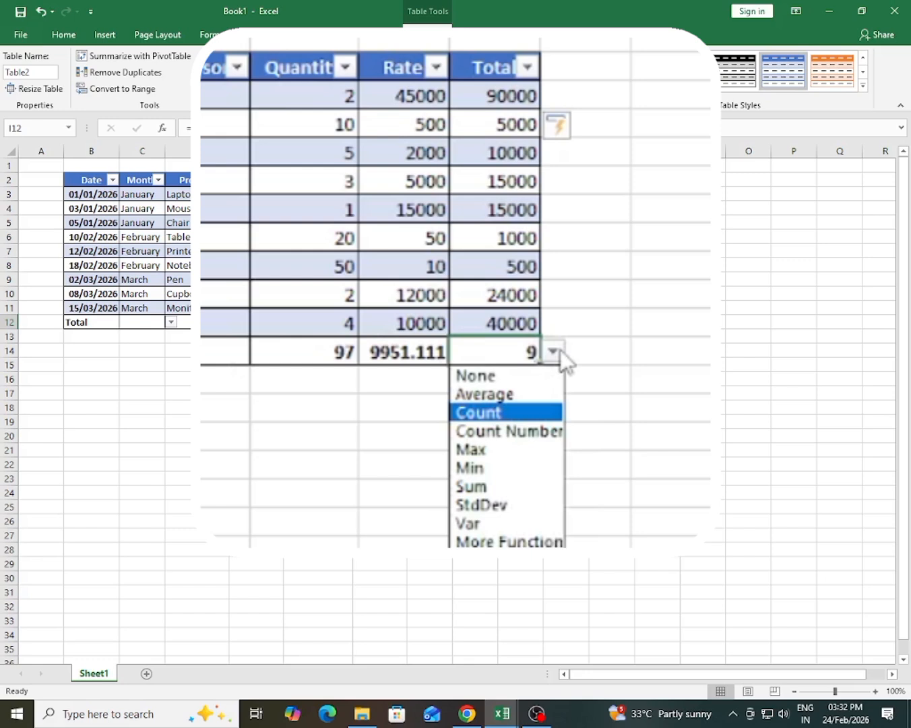
left_click(516, 486)
left_click(547, 406)
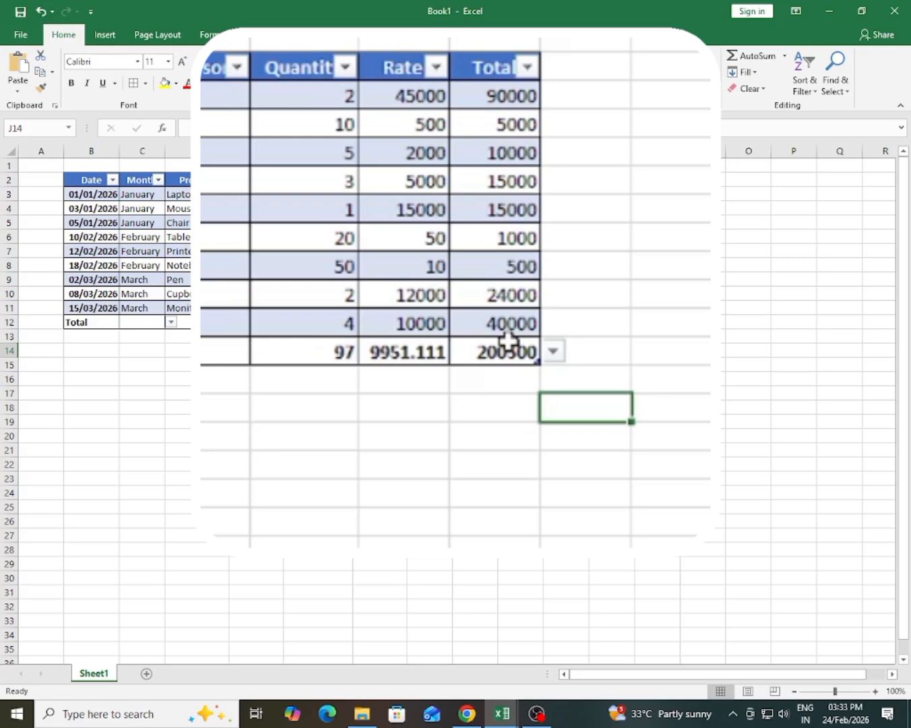
Blank out the Pen row's quantity in cell G9, and undo the change
key("BackSpace")
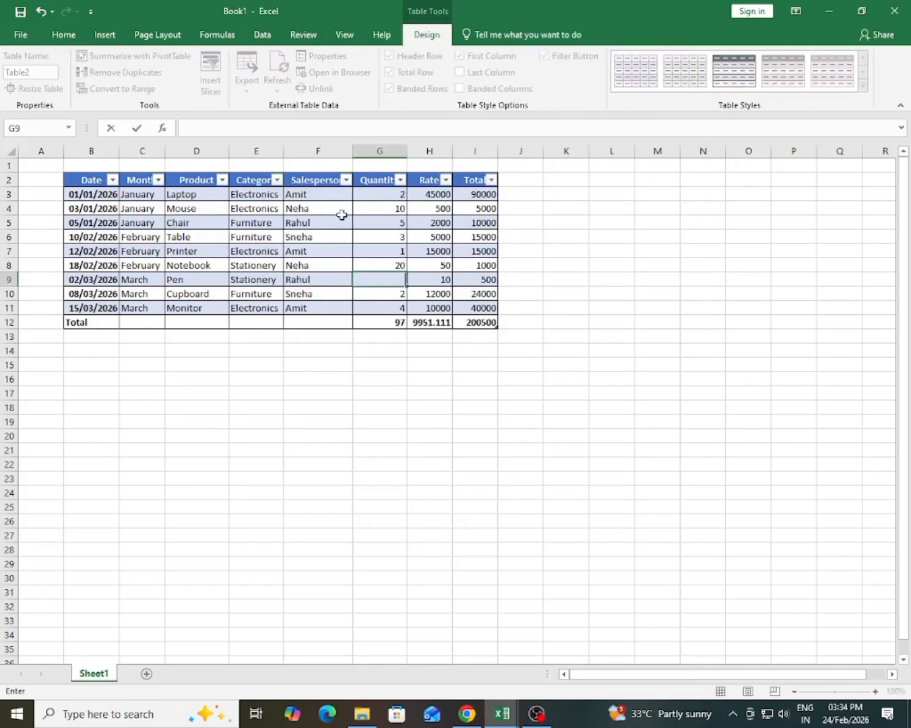
left_click(393, 380)
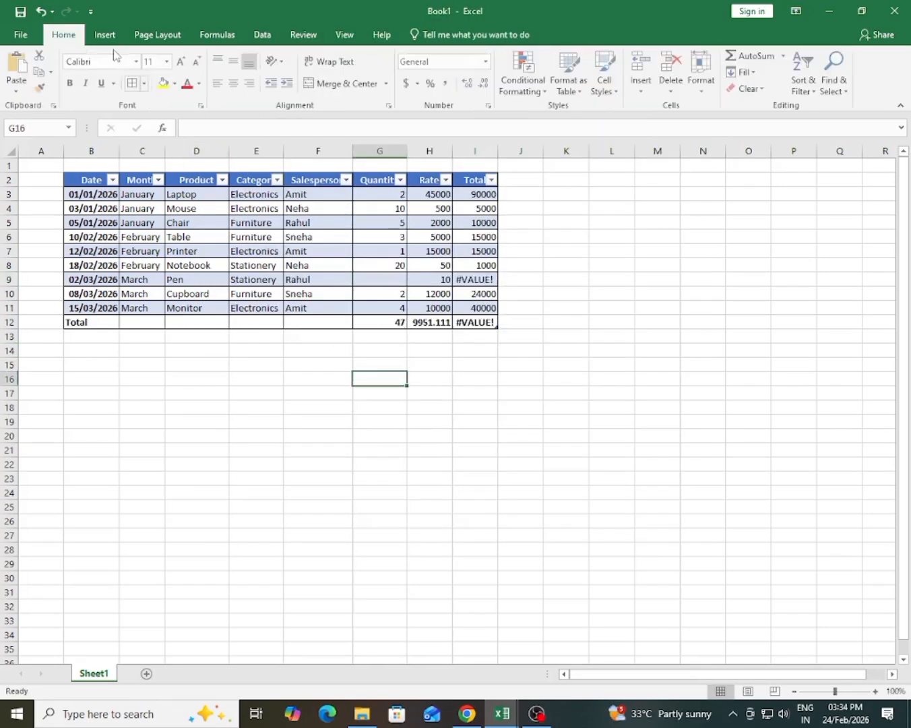
left_click(38, 12)
Rename the sales table as Sales_report
left_click(92, 179)
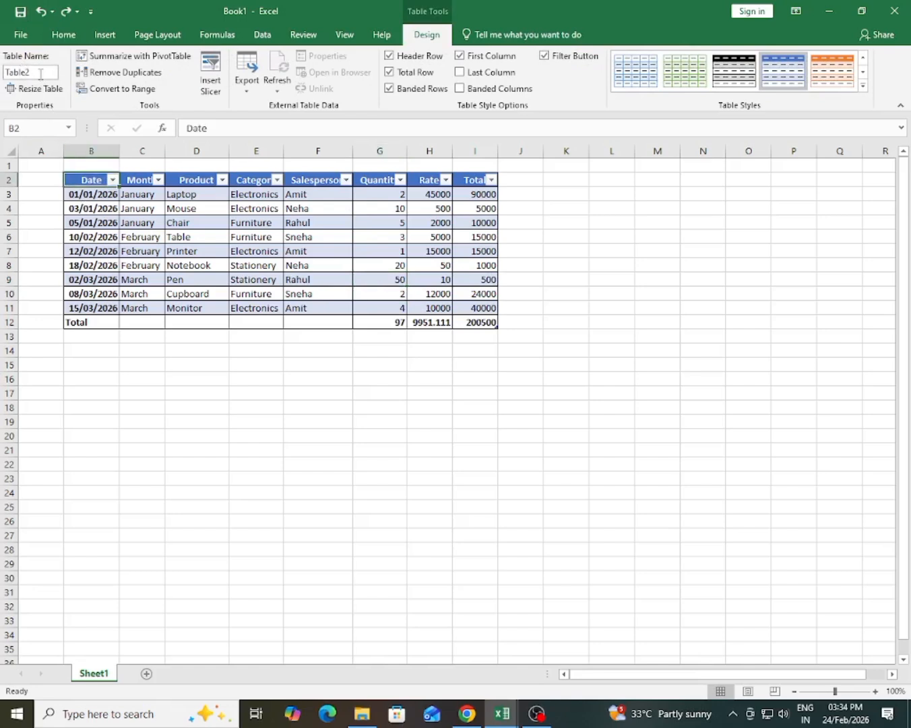
left_click_drag(91, 179, 497, 326)
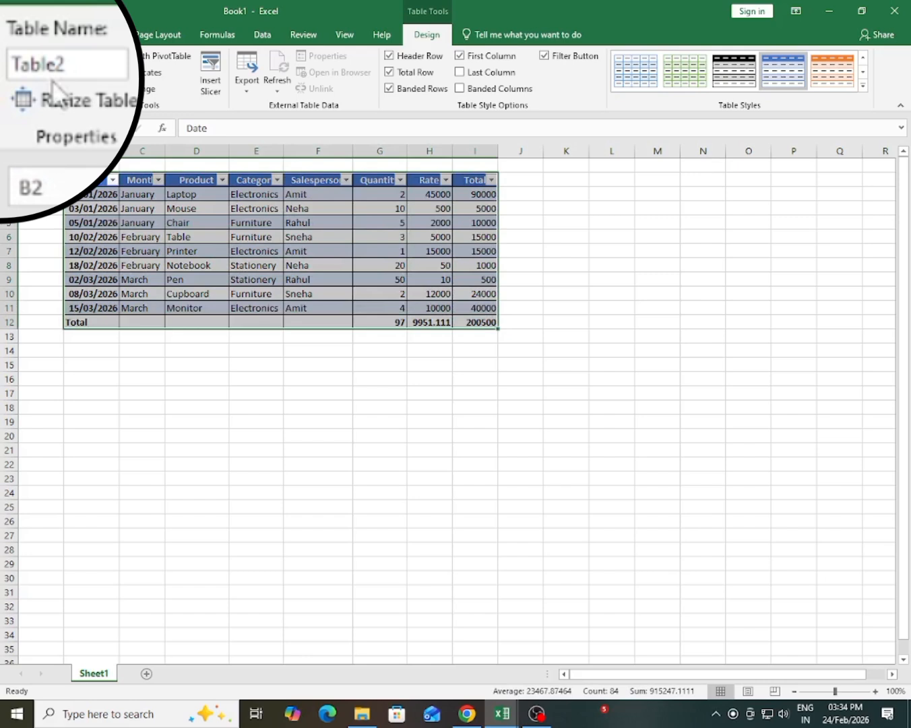
left_click(87, 63)
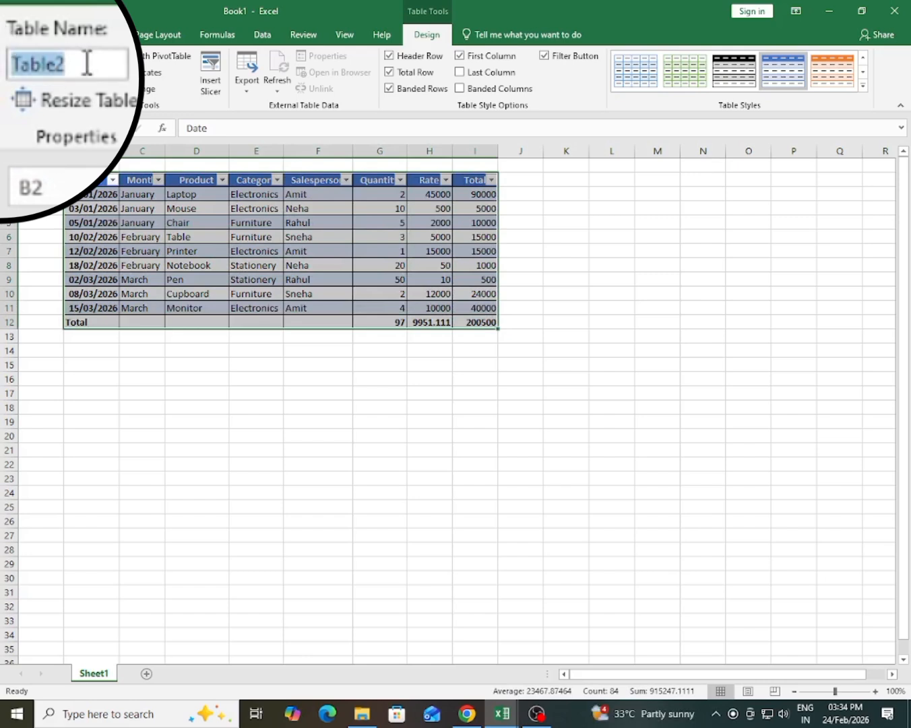
type("Sa")
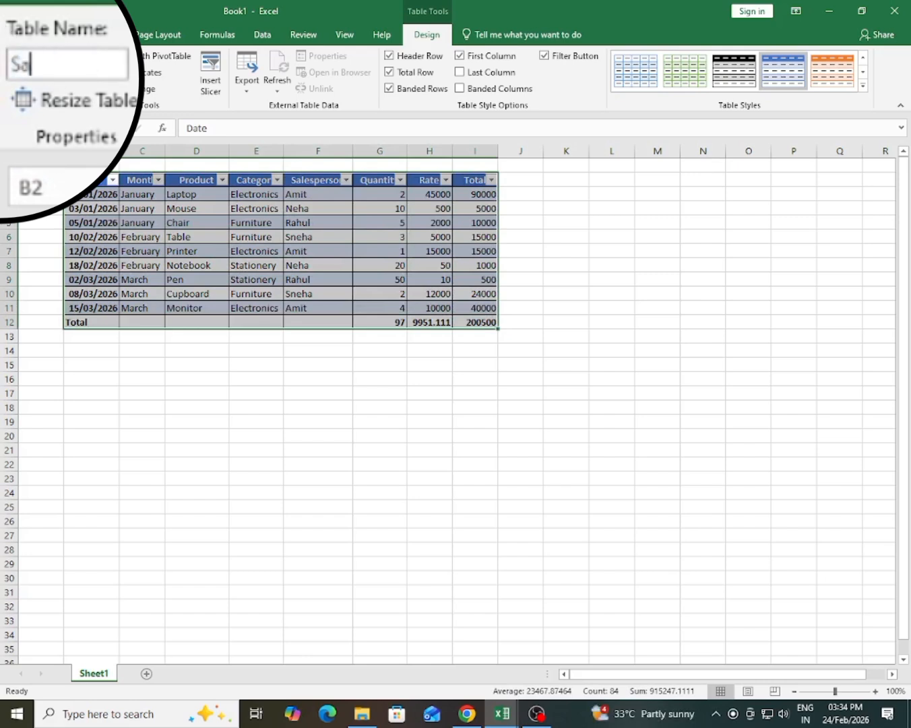
type("les")
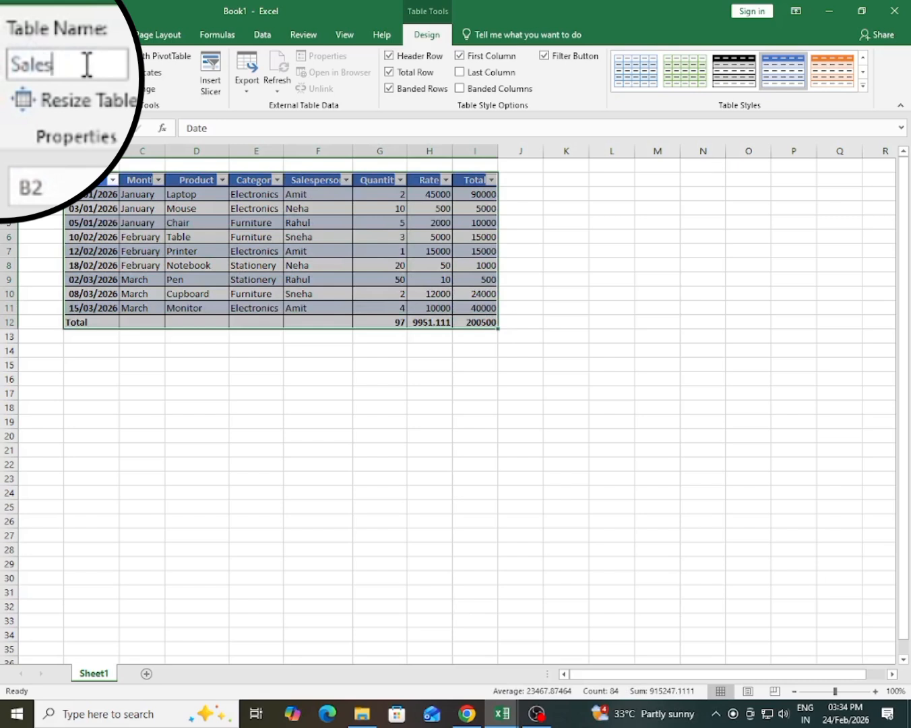
type("_report")
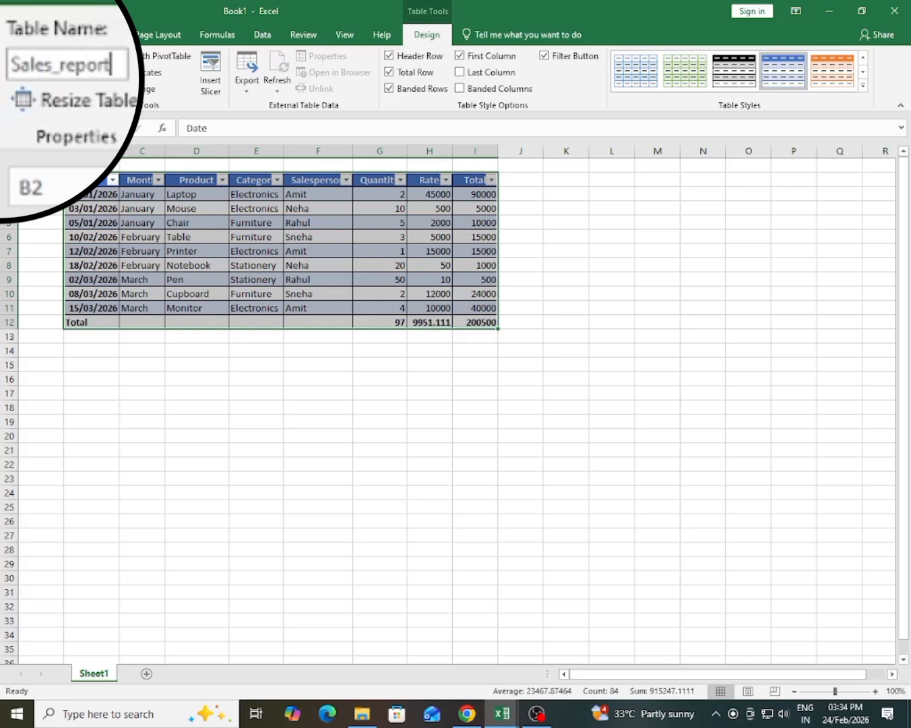
left_click(221, 251)
left_click(145, 250)
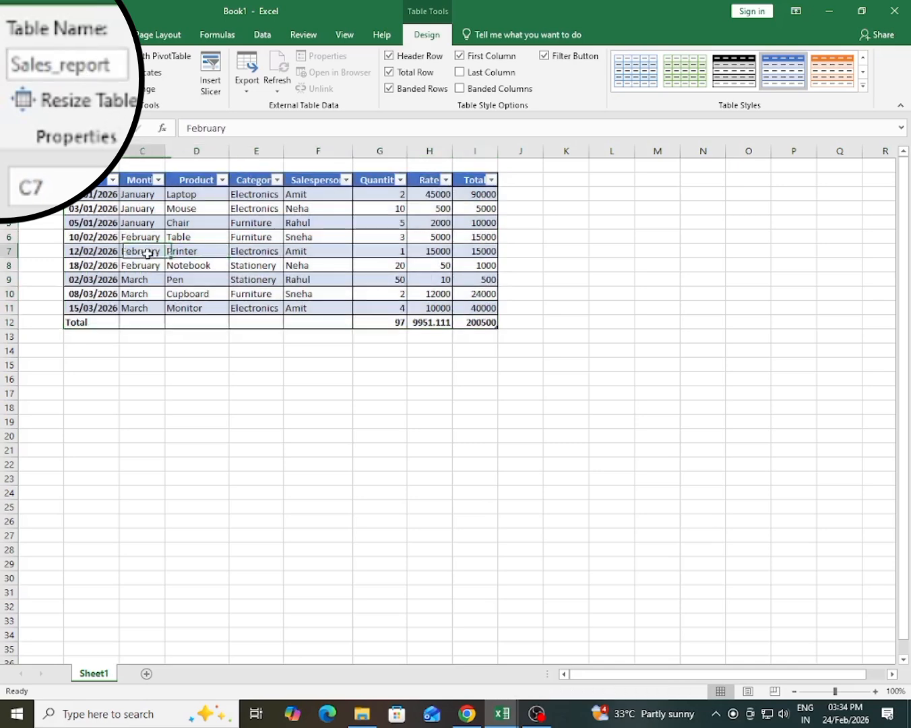
From an empty cell outside the table, jump to the table's data by its name Sales_report
left_click(336, 421)
left_click(644, 425)
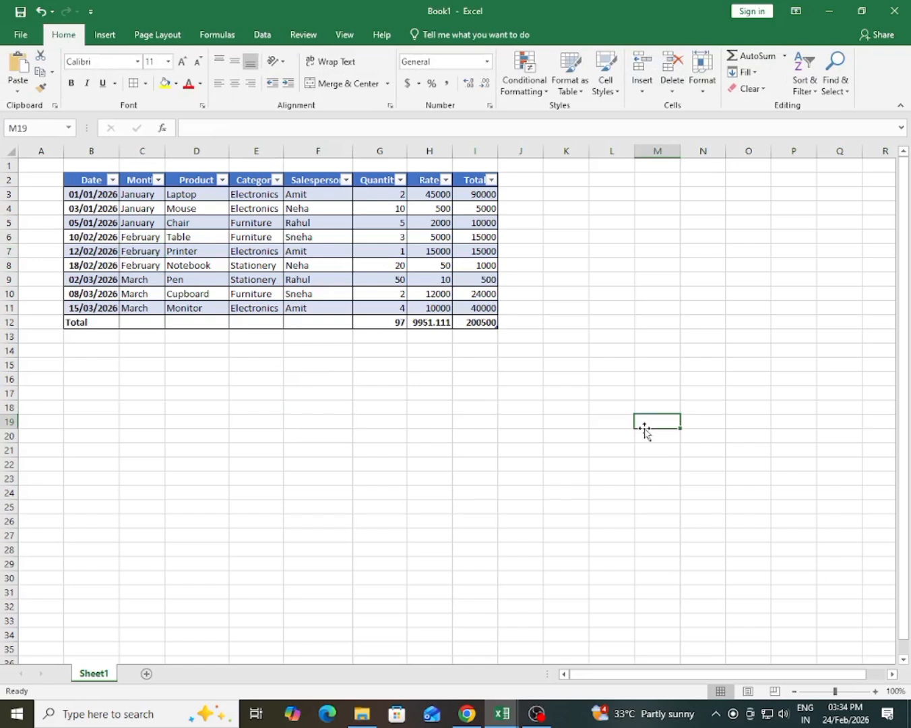
left_click(601, 467)
left_click(714, 436)
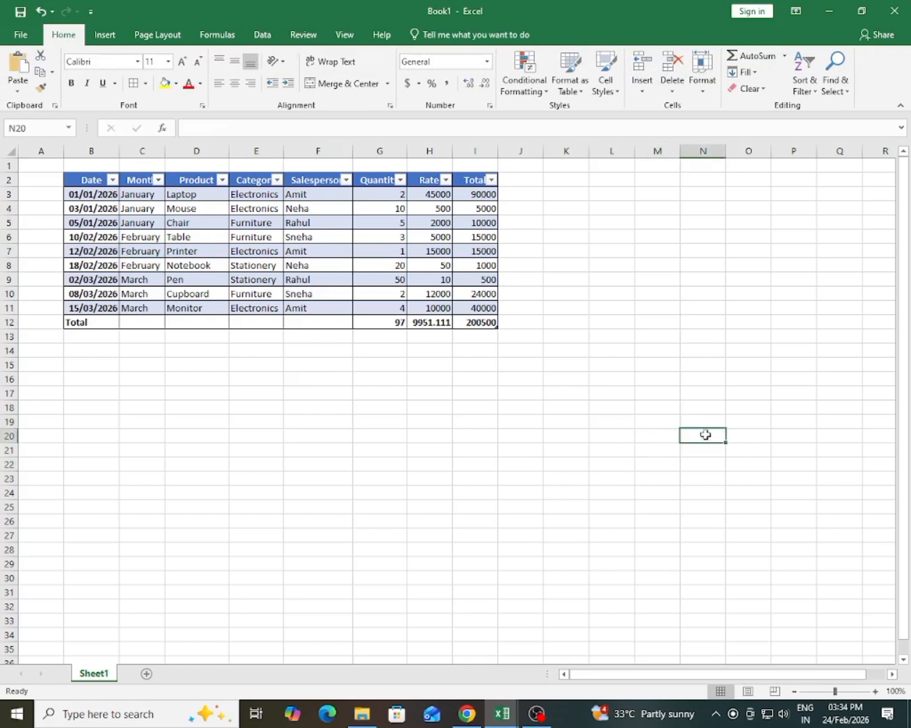
left_click(69, 129)
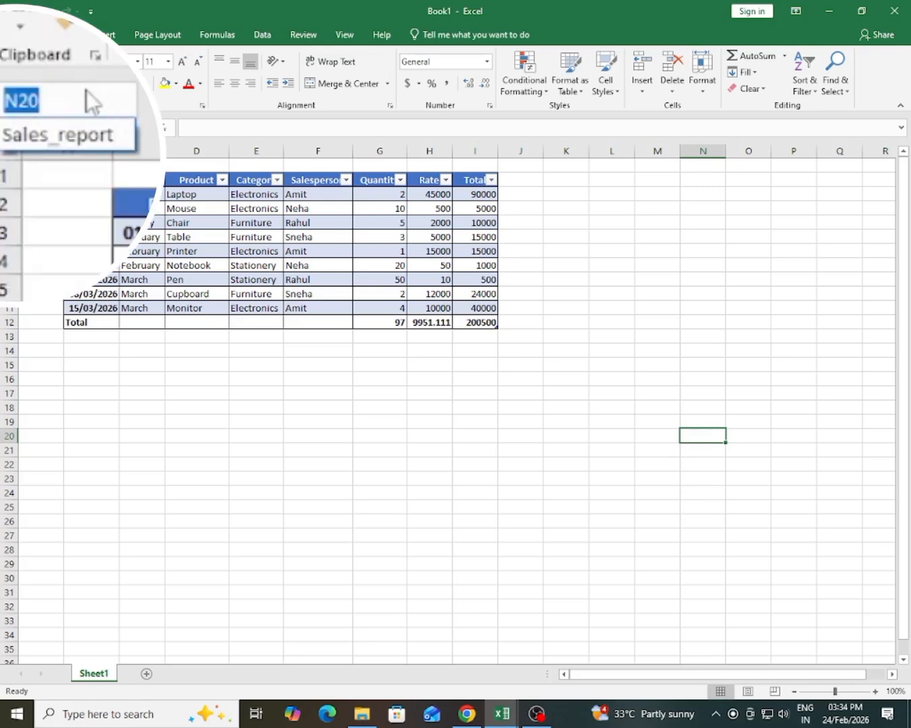
left_click(20, 141)
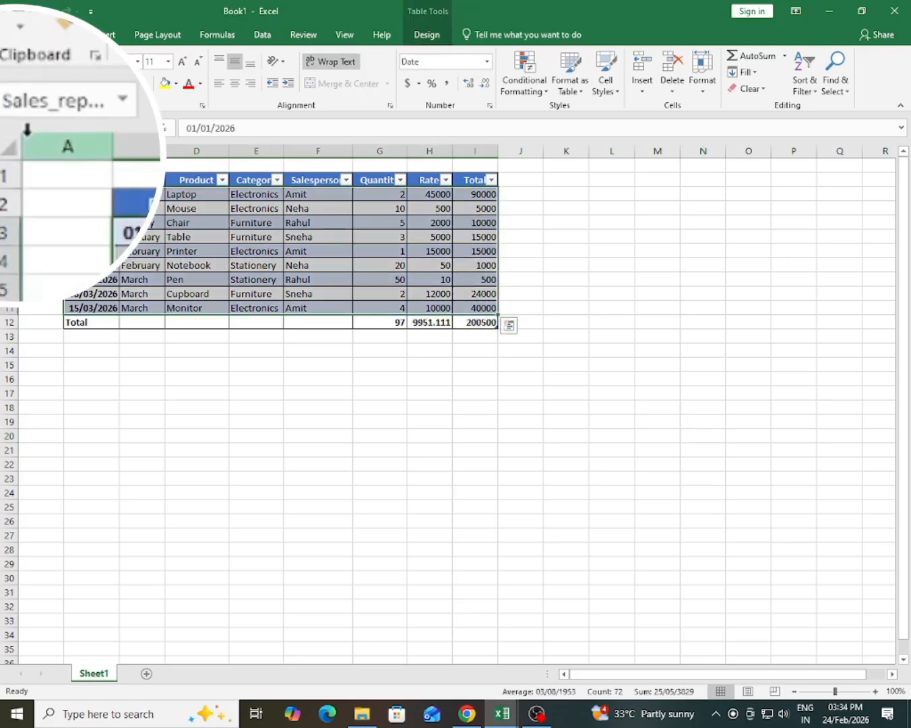
left_click(216, 249)
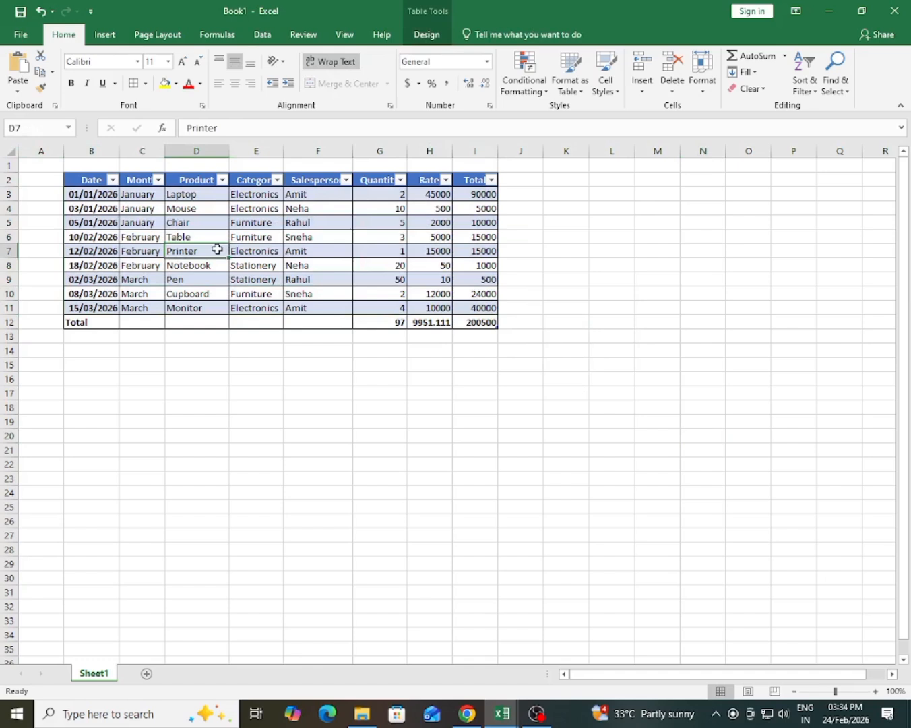
Convert the whole Sales_report table, including its header and total rows, to a normal range
left_click(354, 250)
left_click(426, 35)
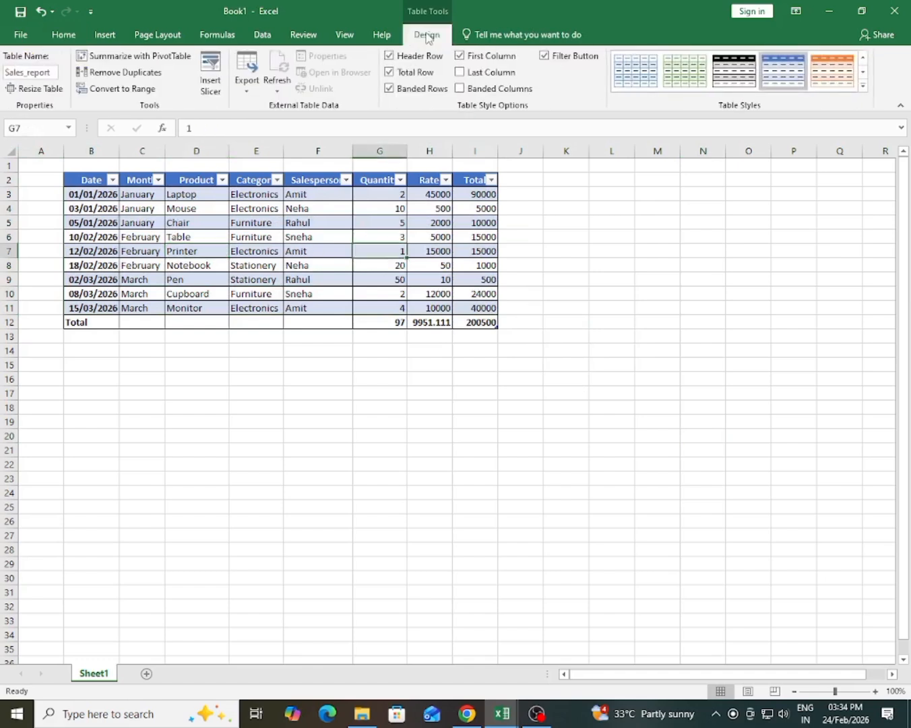
left_click(240, 249)
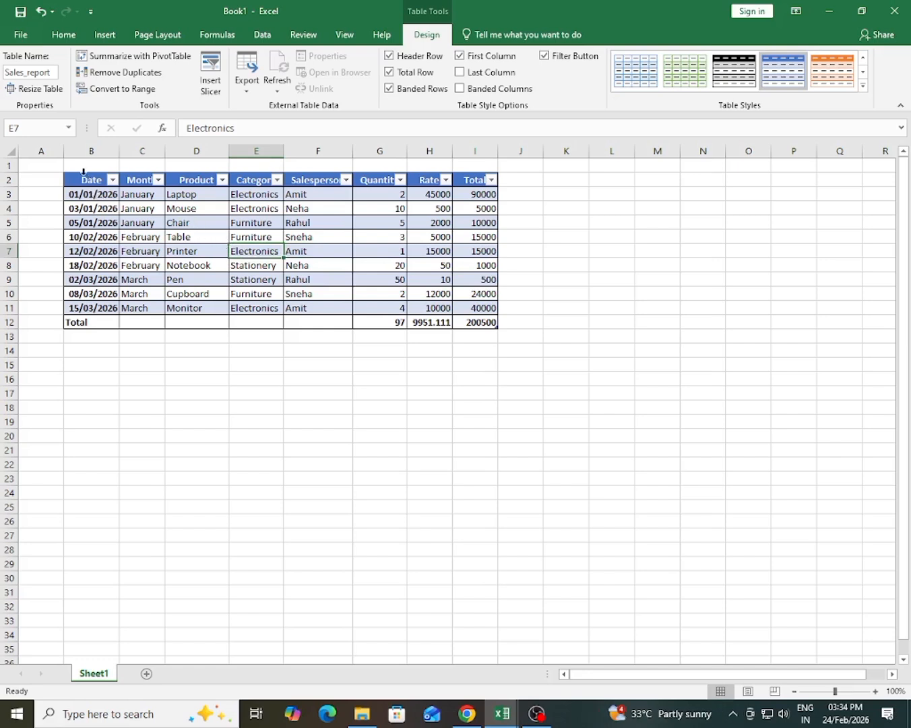
left_click(81, 180)
left_click_drag(81, 181, 484, 330)
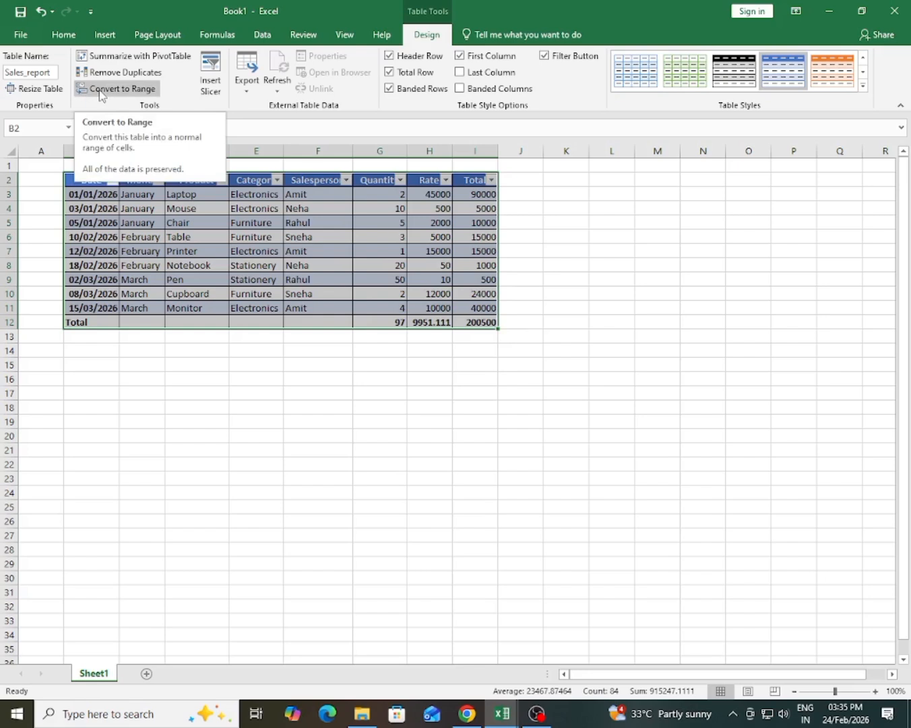
left_click(99, 92)
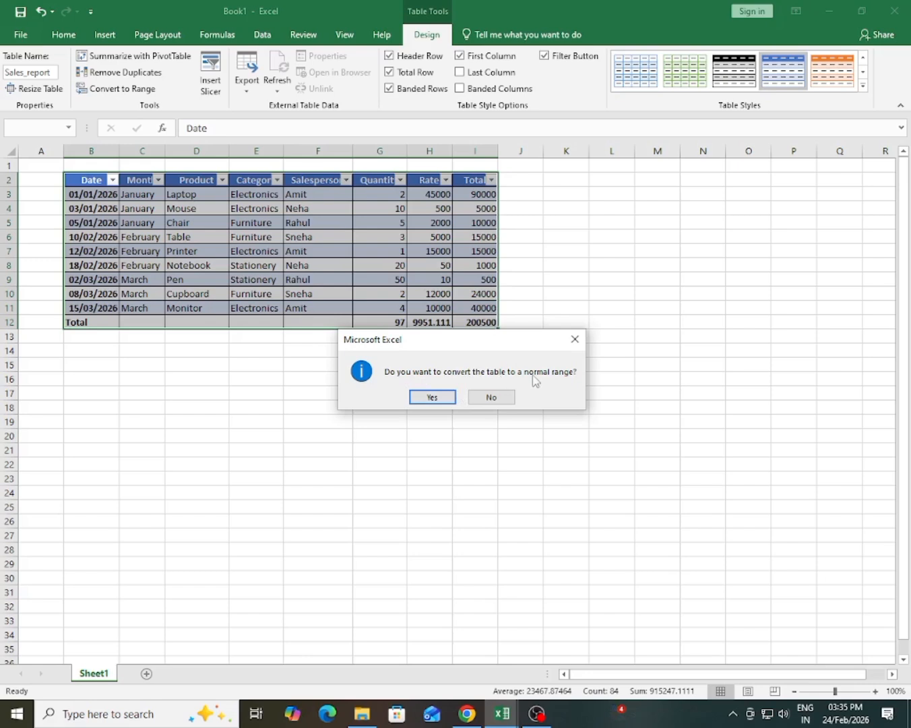
left_click(432, 397)
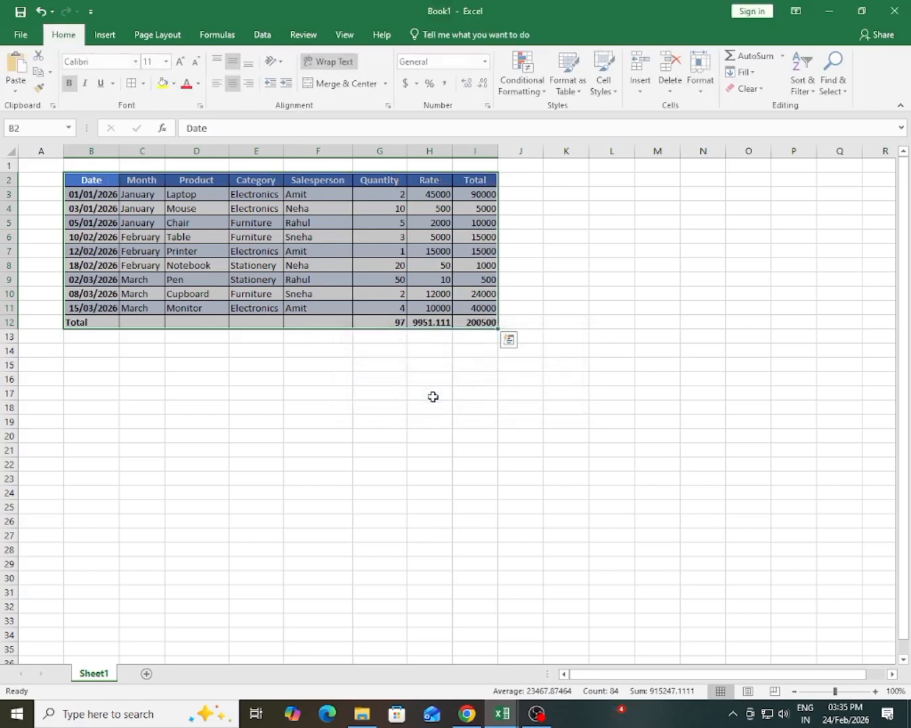
Examine the converted range's header row, the Cupboard row's total formula and the total row's formula in cell I12
left_click(317, 222)
left_click(206, 223)
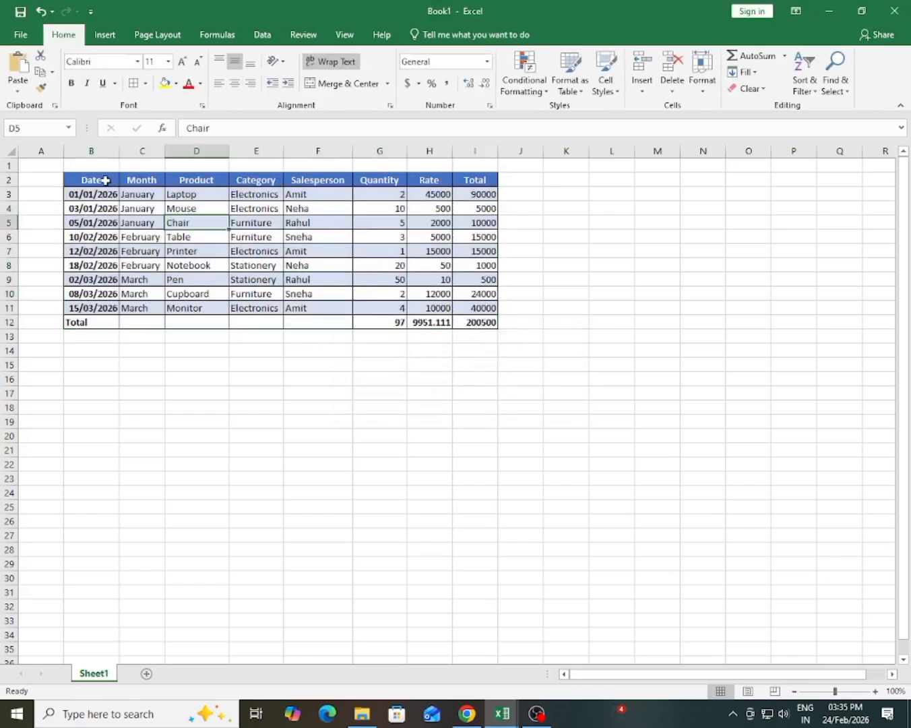
left_click_drag(94, 180, 482, 320)
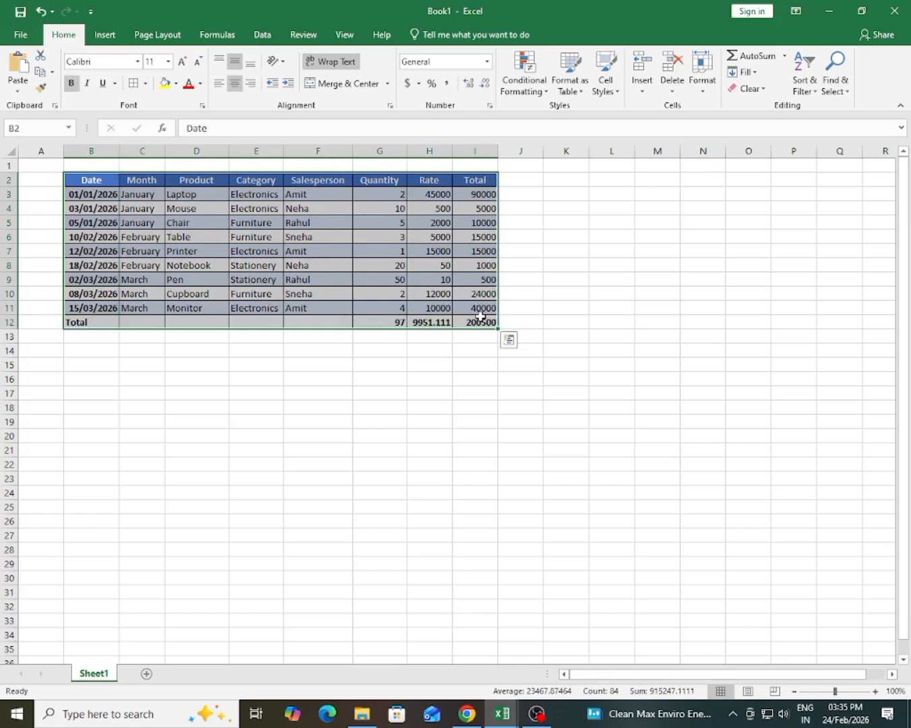
left_click(472, 291)
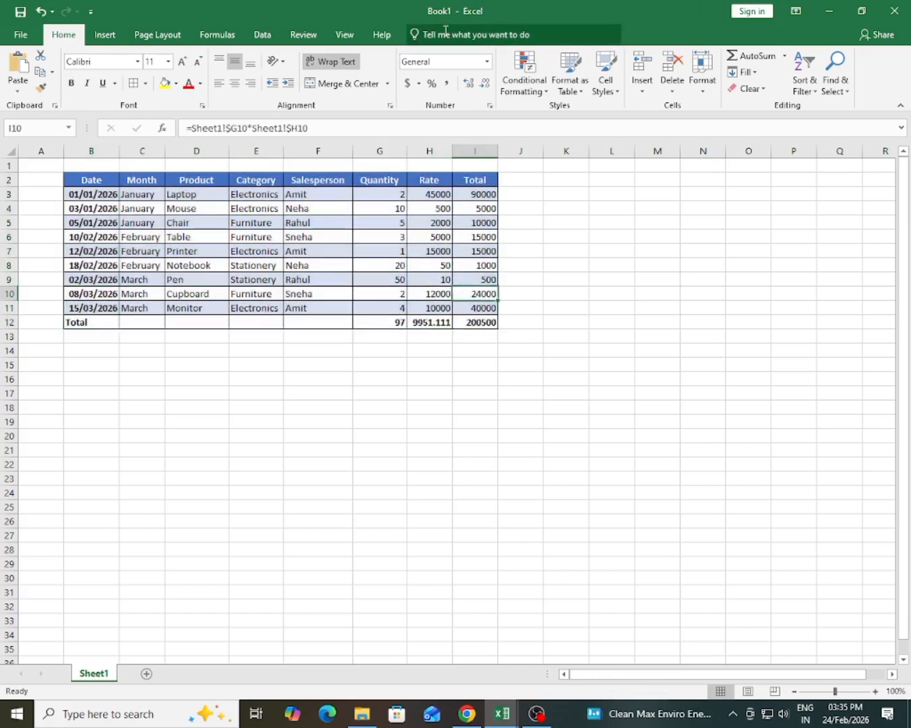
left_click(321, 274)
left_click(120, 211)
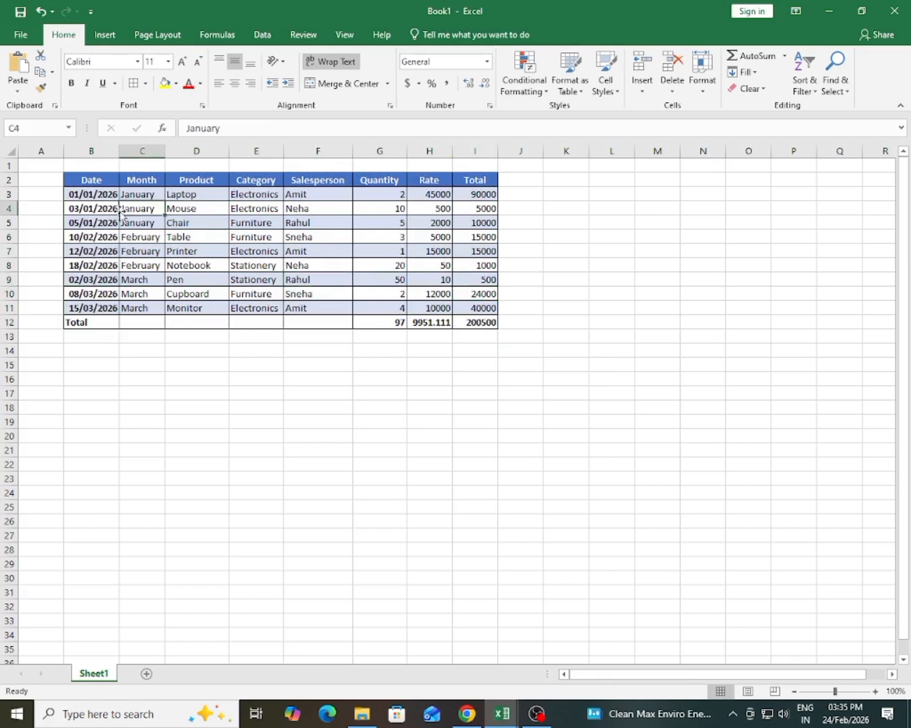
left_click_drag(92, 183, 457, 326)
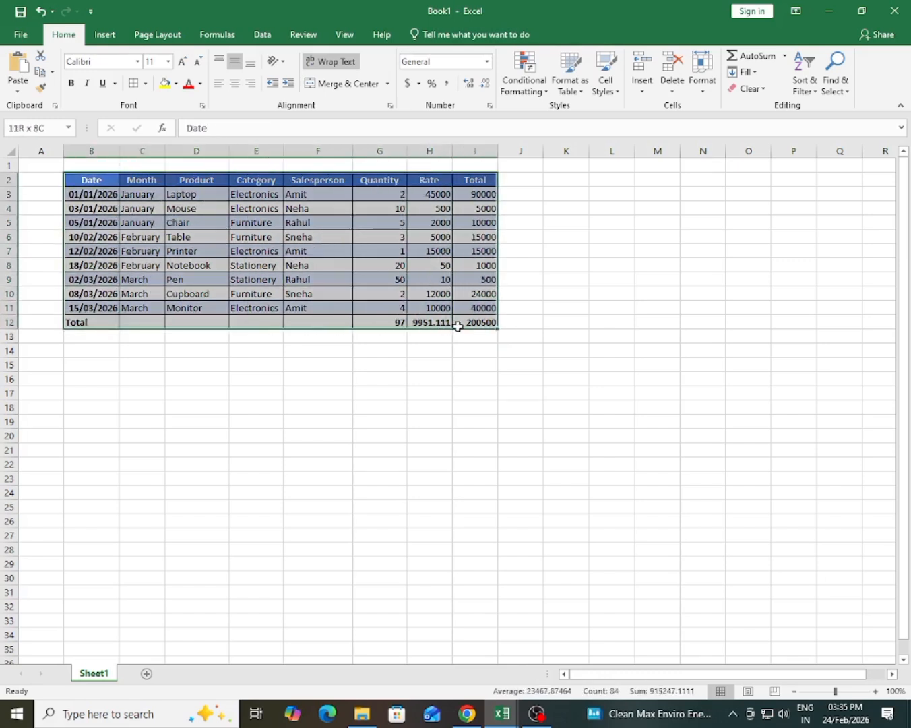
left_click(459, 322)
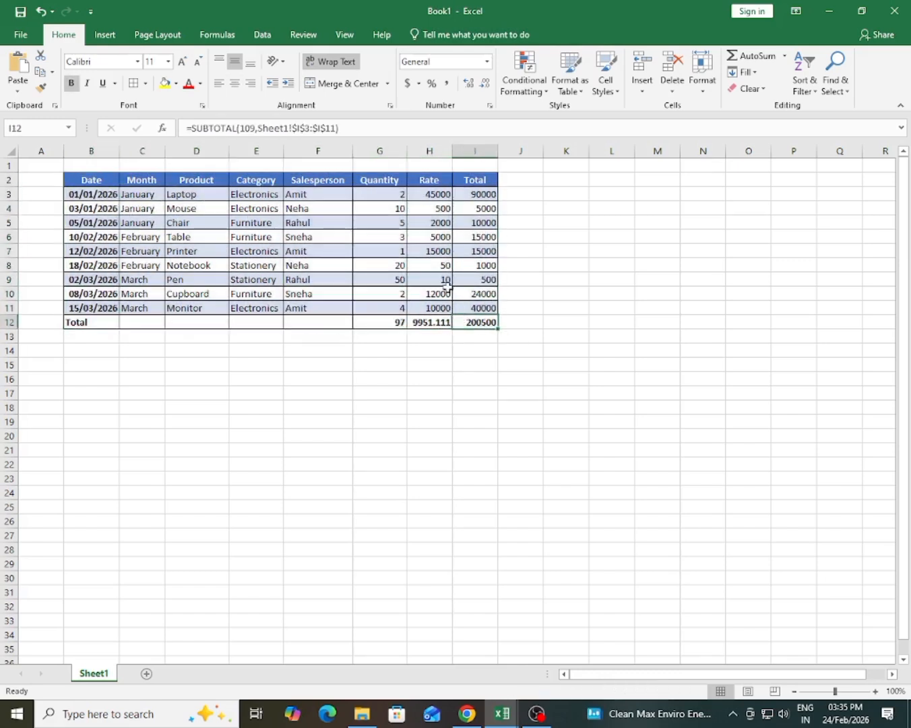
left_click_drag(92, 179, 490, 177)
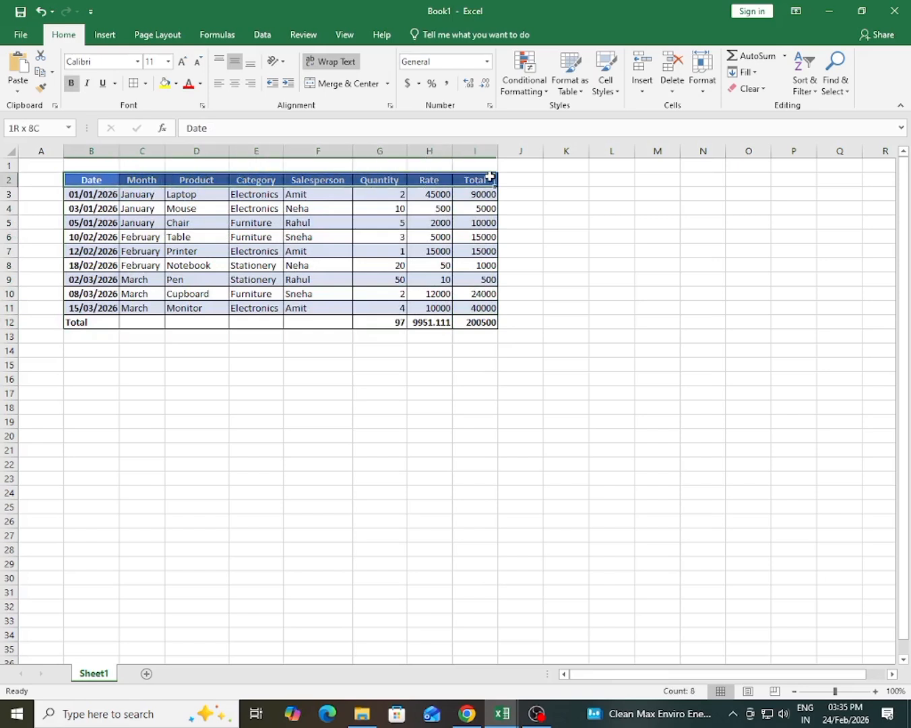
left_click(458, 233)
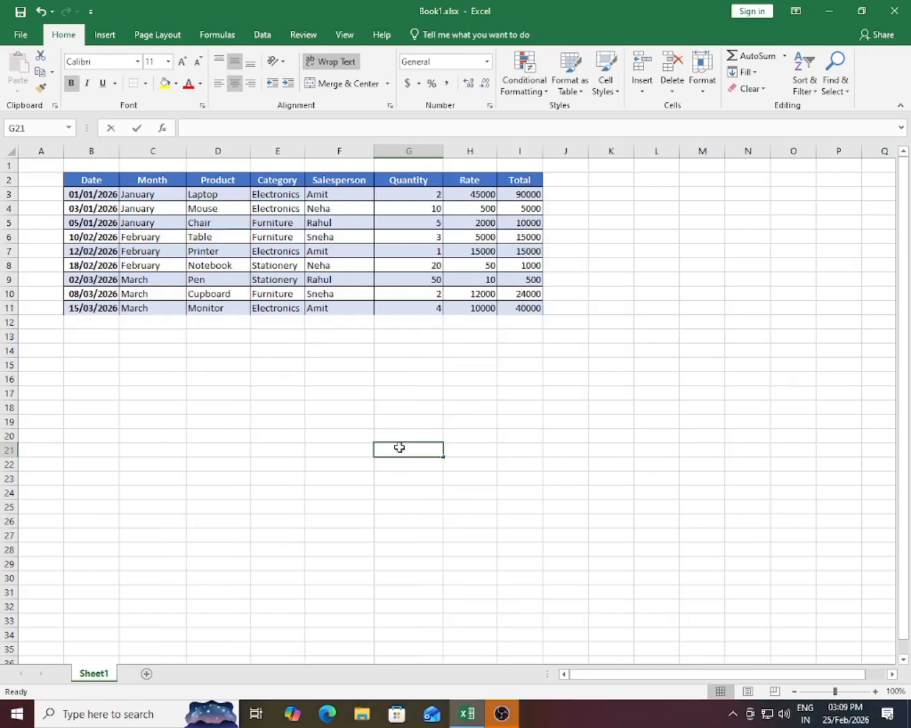
Create a table from the sales data in B2:I11, using the first row as headers
double_click(400, 448)
left_click(368, 424)
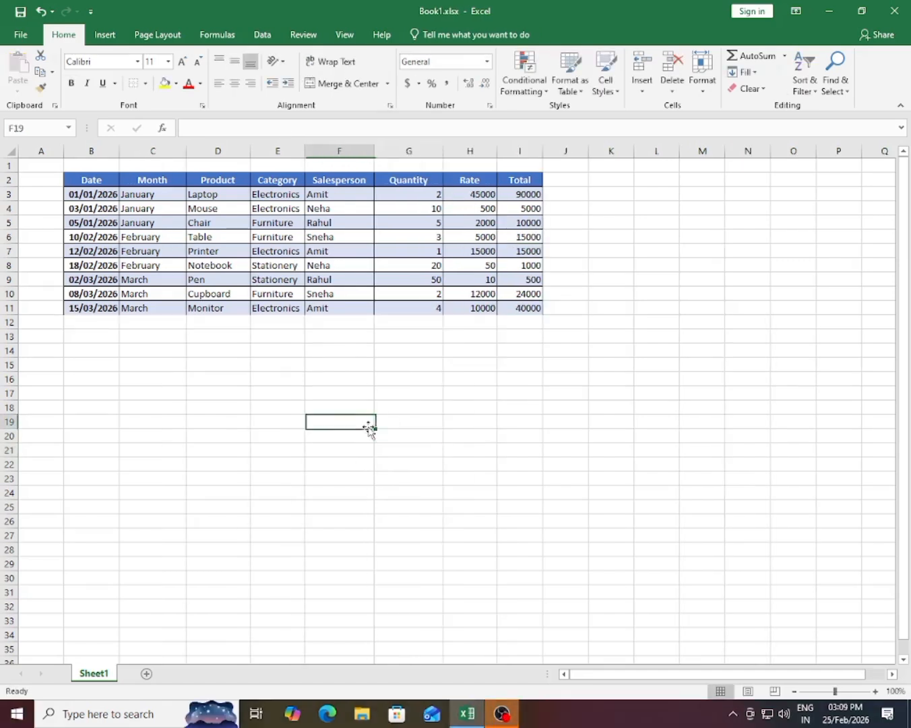
left_click_drag(84, 175, 516, 307)
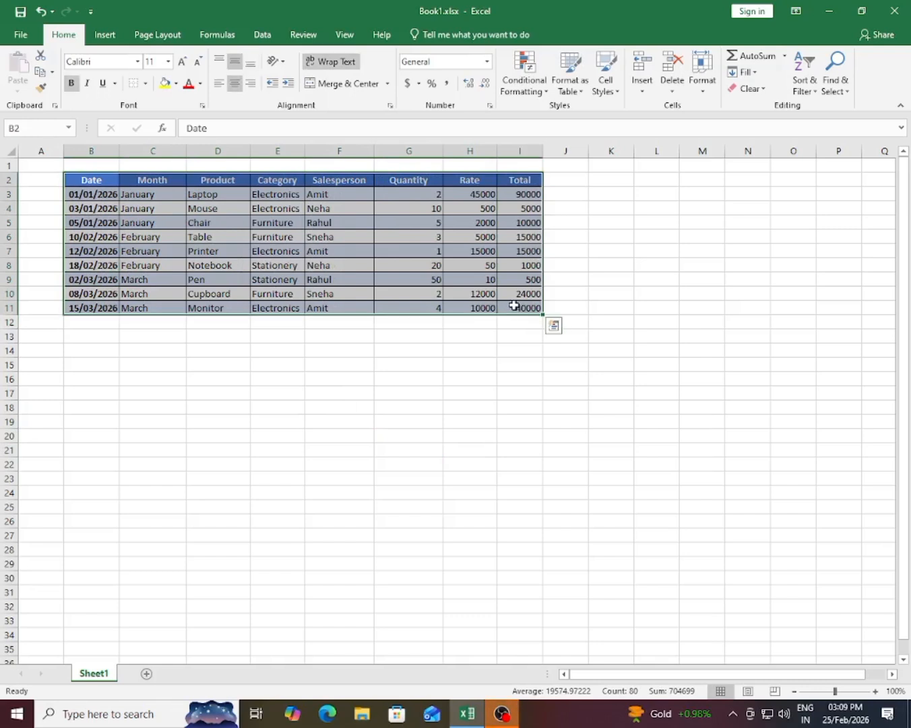
left_click(106, 35)
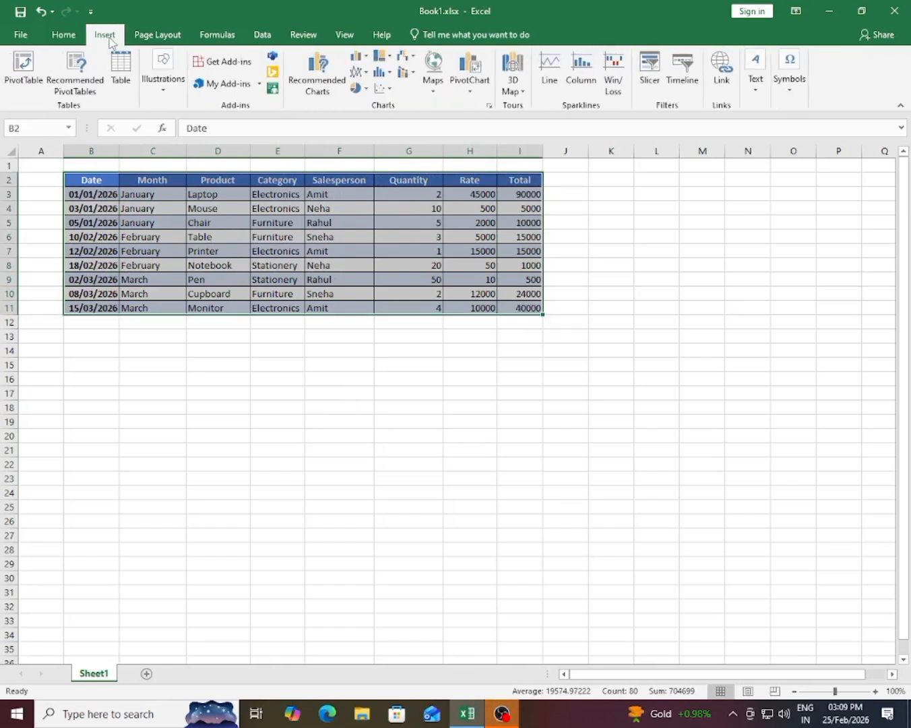
left_click(119, 70)
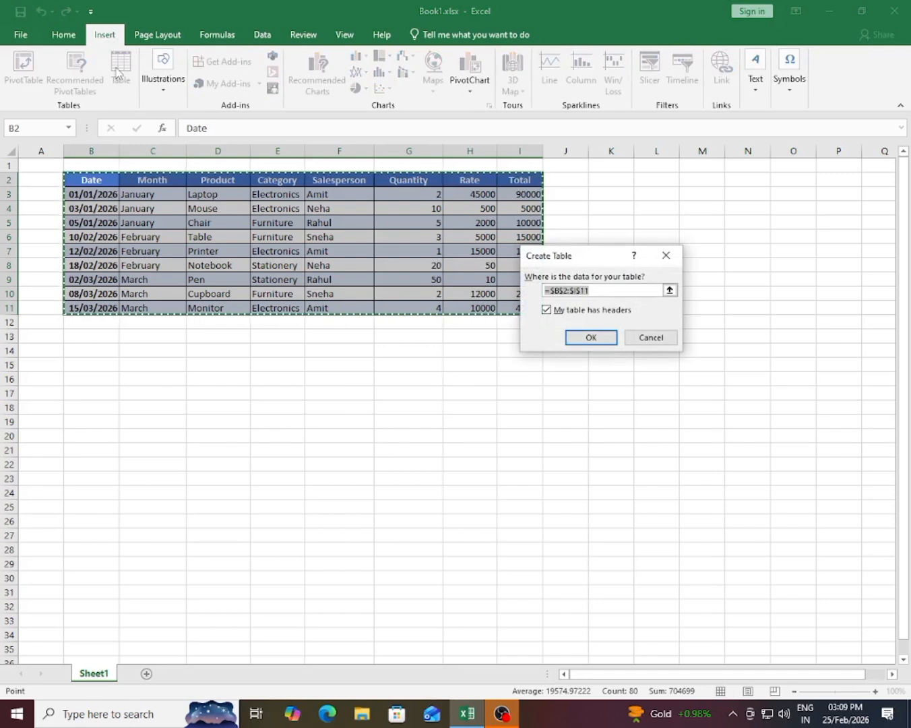
left_click(590, 343)
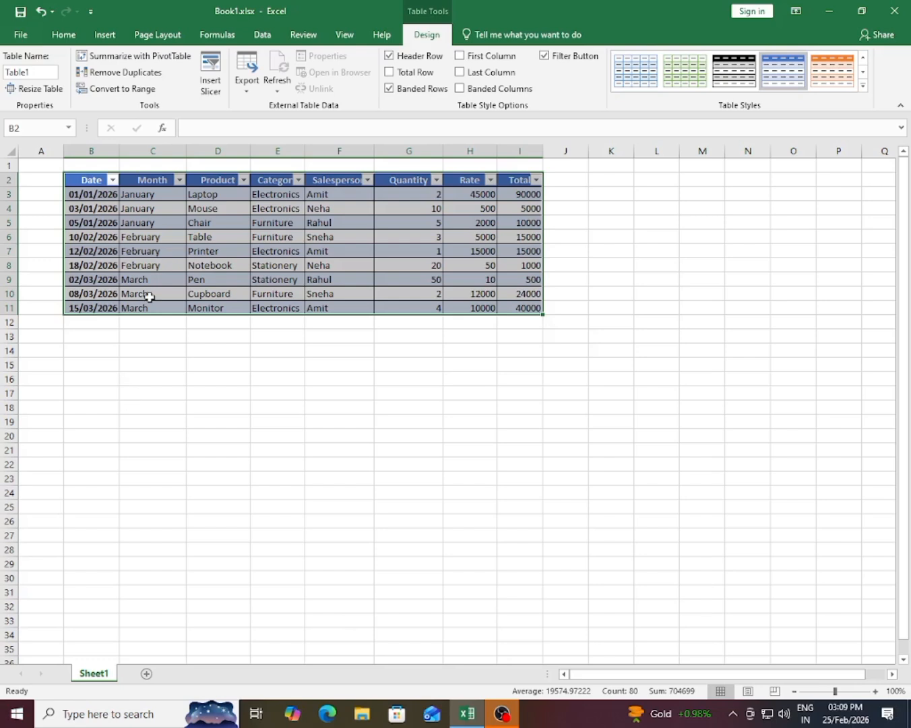
Turn on the total row for the new sales table
left_click(99, 310)
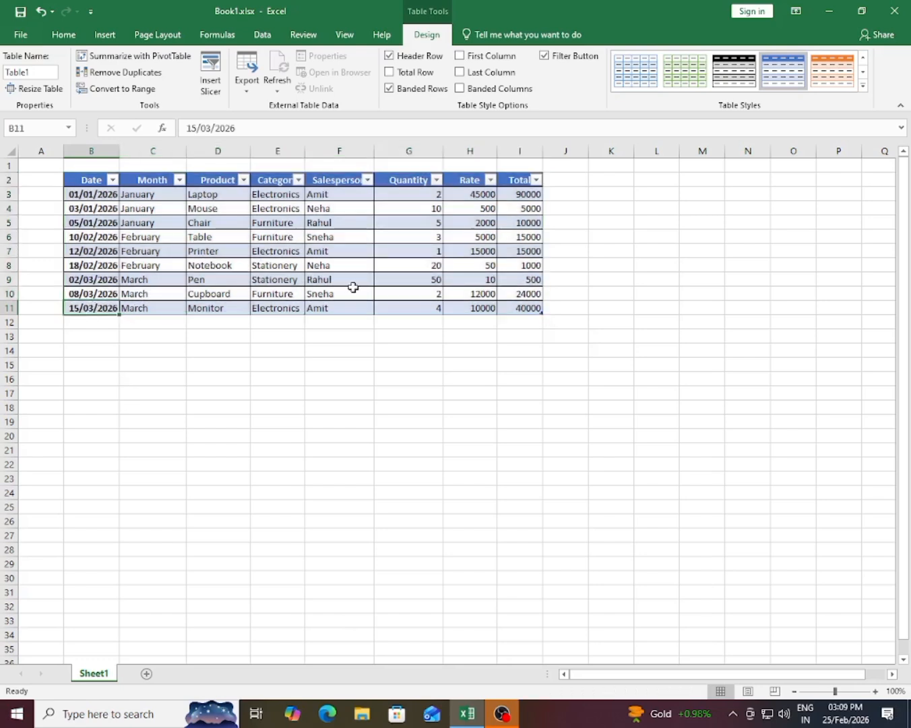
left_click(460, 301)
left_click(101, 306)
left_click(390, 73)
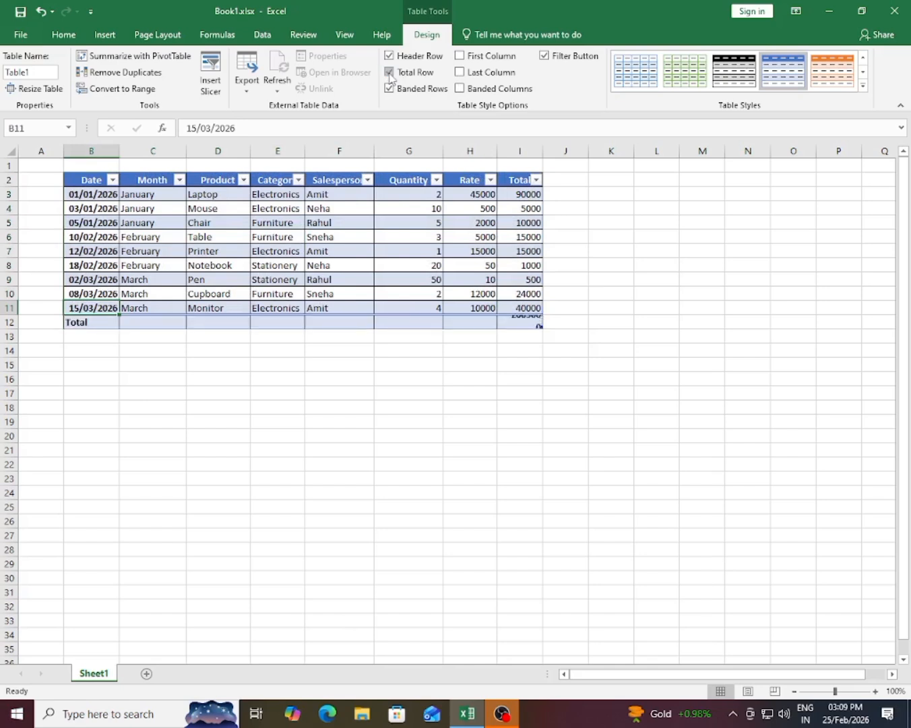
Append a new record row directly above the total row and enter the date 20/03/2026 in it
left_click(526, 310)
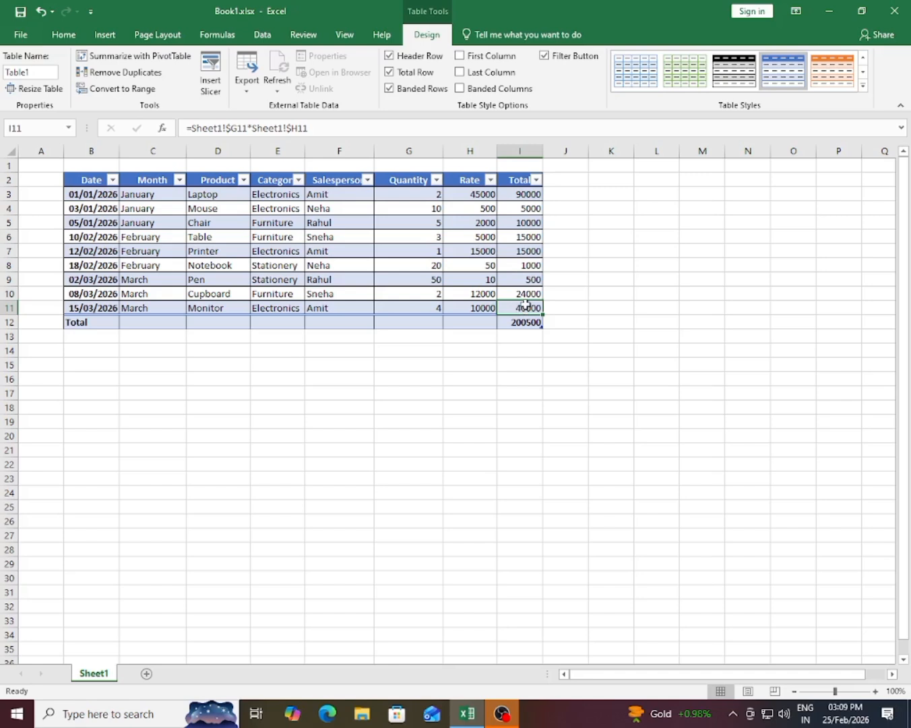
key("Tab")
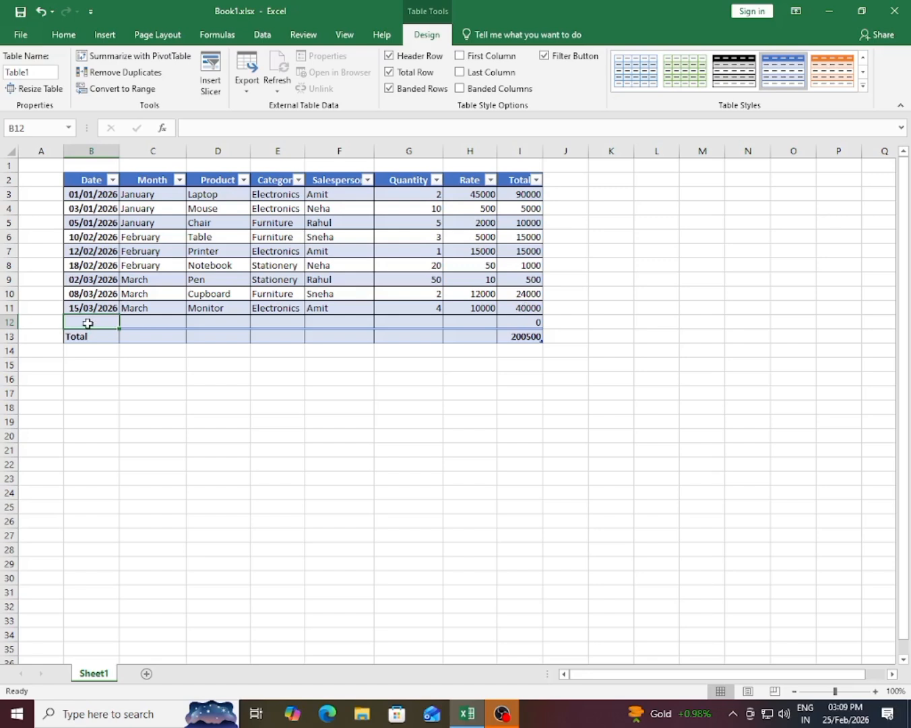
type("20")
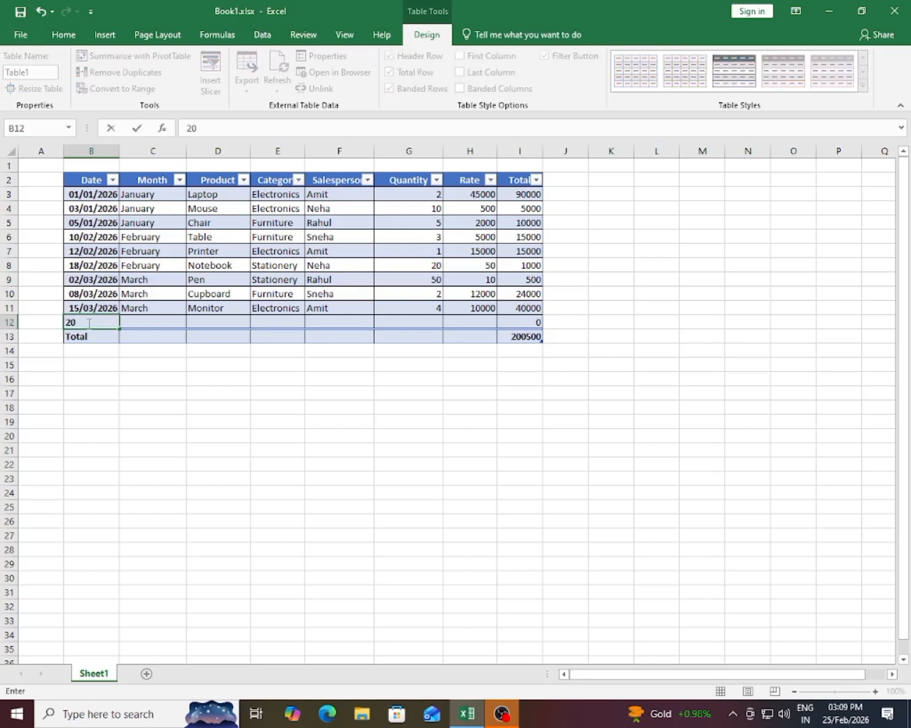
type("/03/2026")
key("Tab")
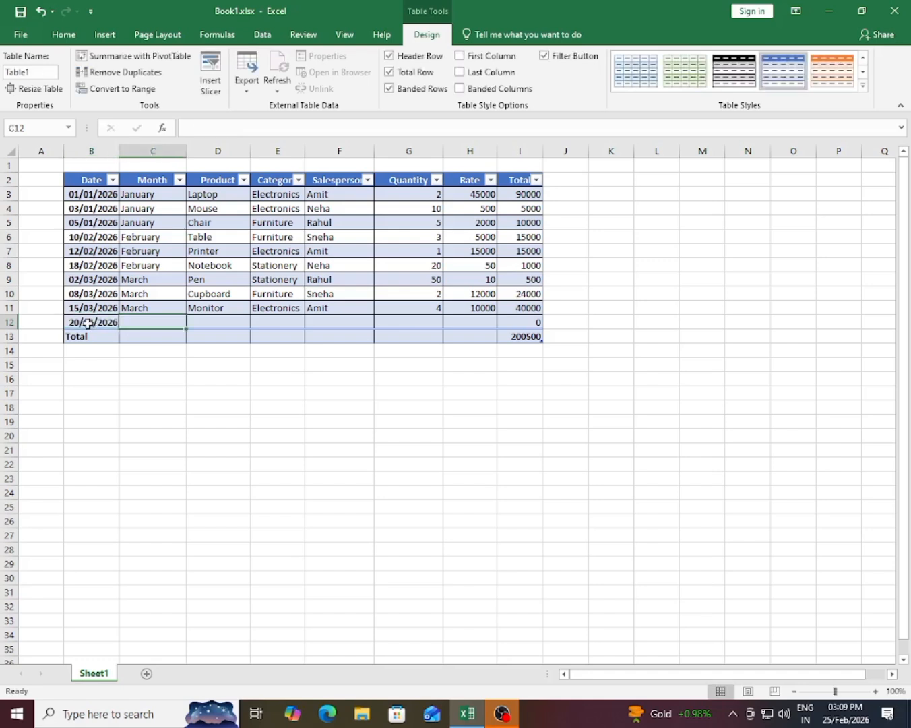
Fill in the new row's month as March, product as Keyboard and category as Electronics
type("March")
key("Tab")
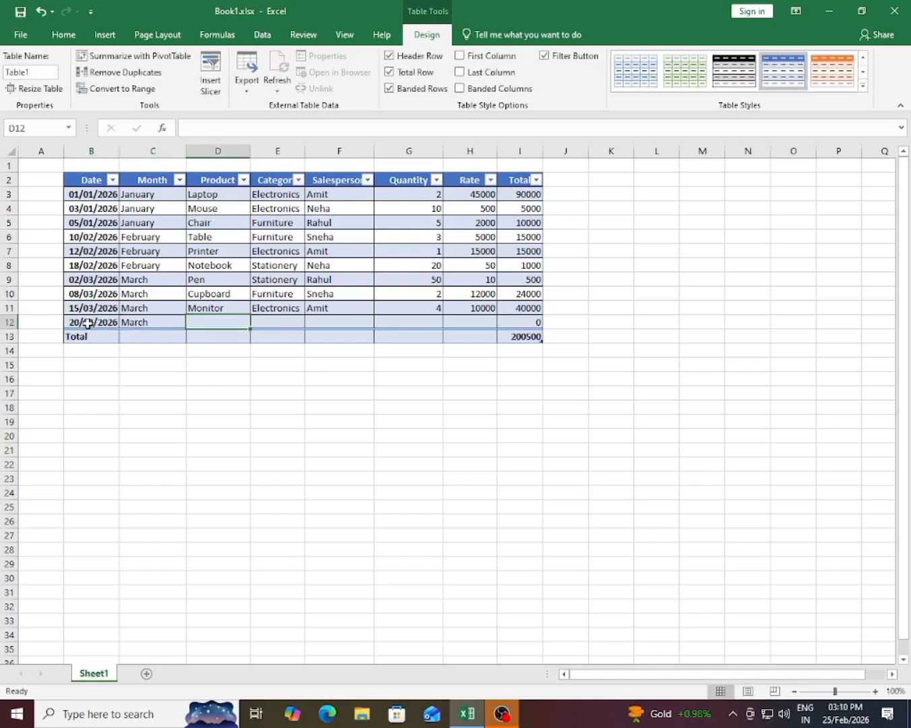
type("Ke")
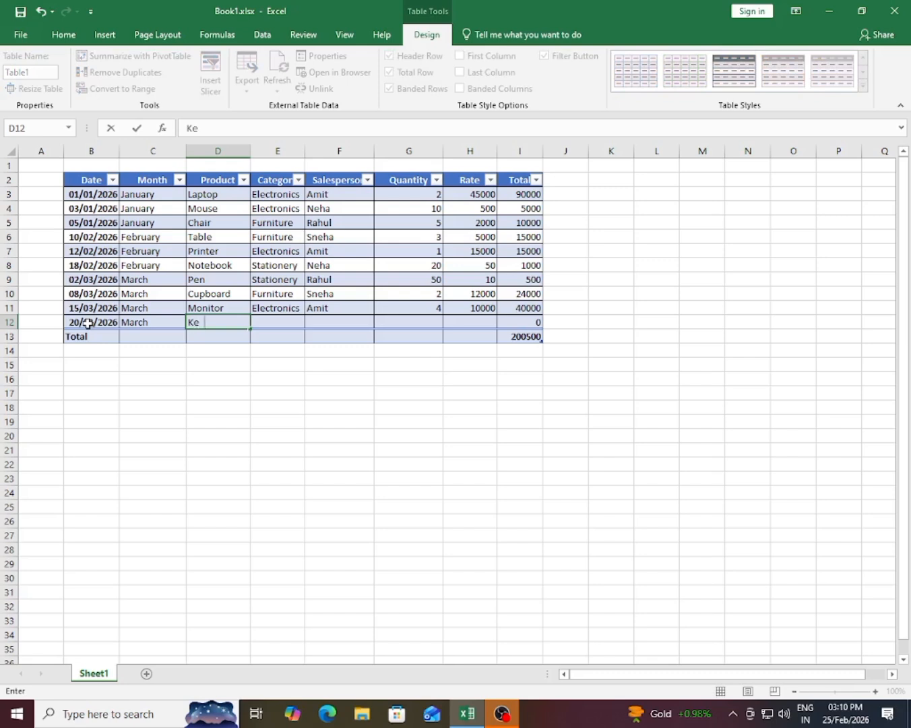
type("yboard")
key("Tab")
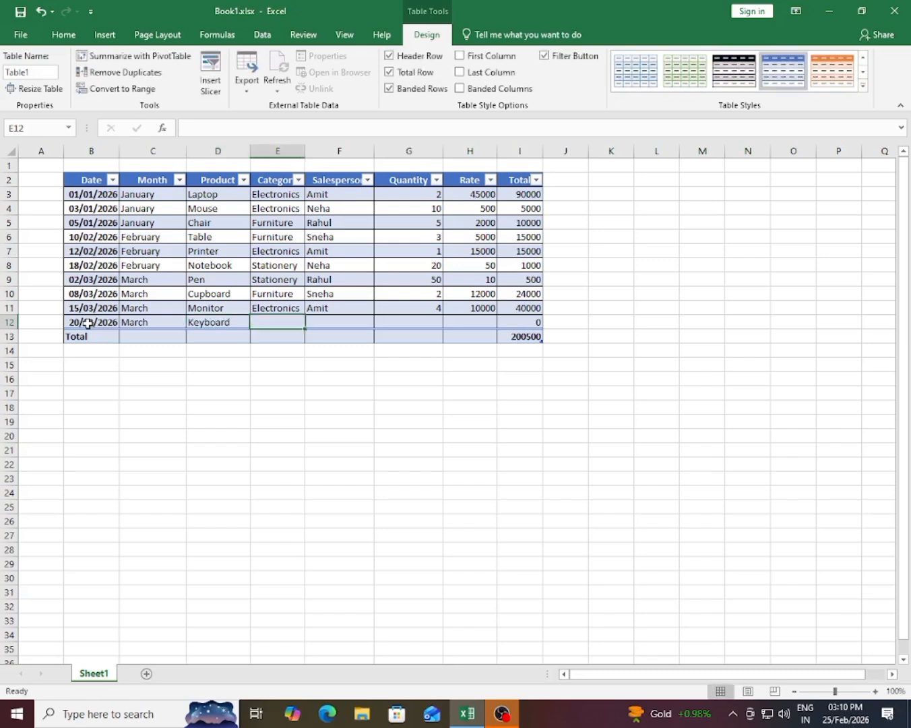
type("Electronics")
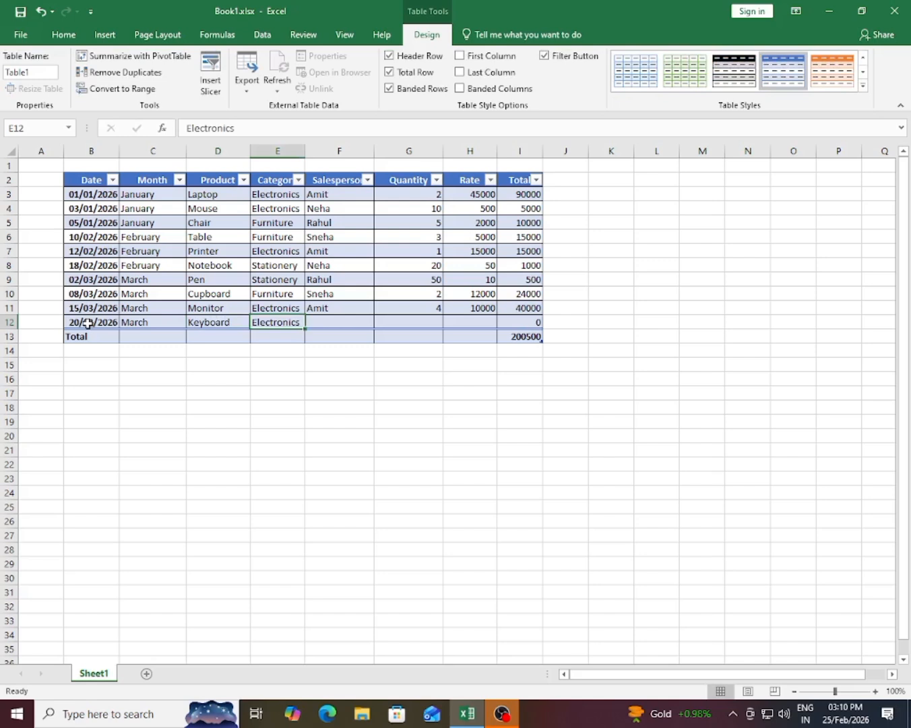
key("Tab")
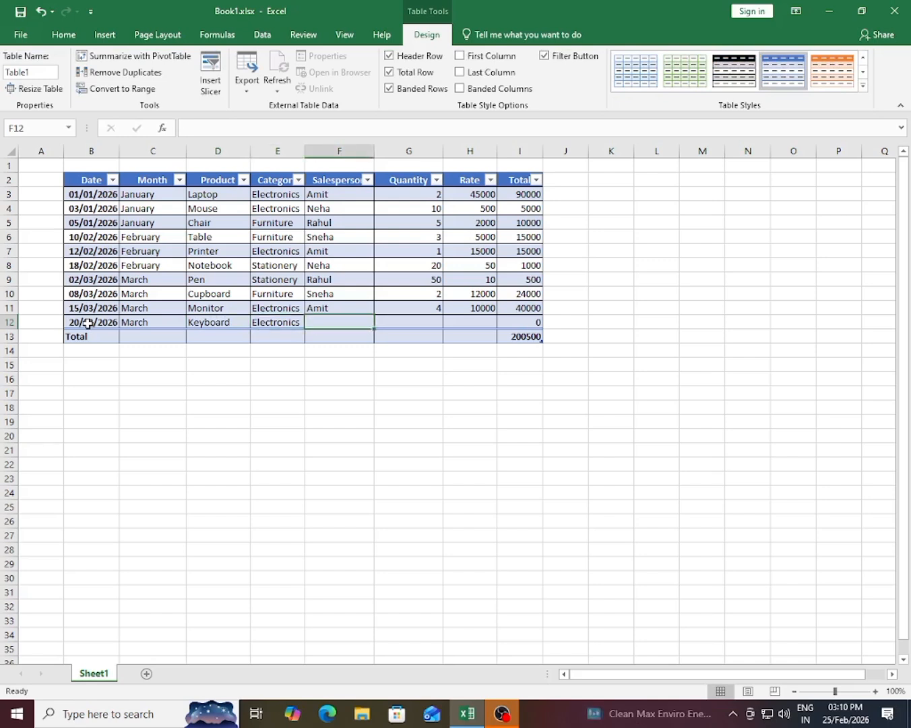
Complete the Keyboard row with the salesperson's name, quantity 2 and rate 500, and check the total row's formula in the Total column
type("Neha")
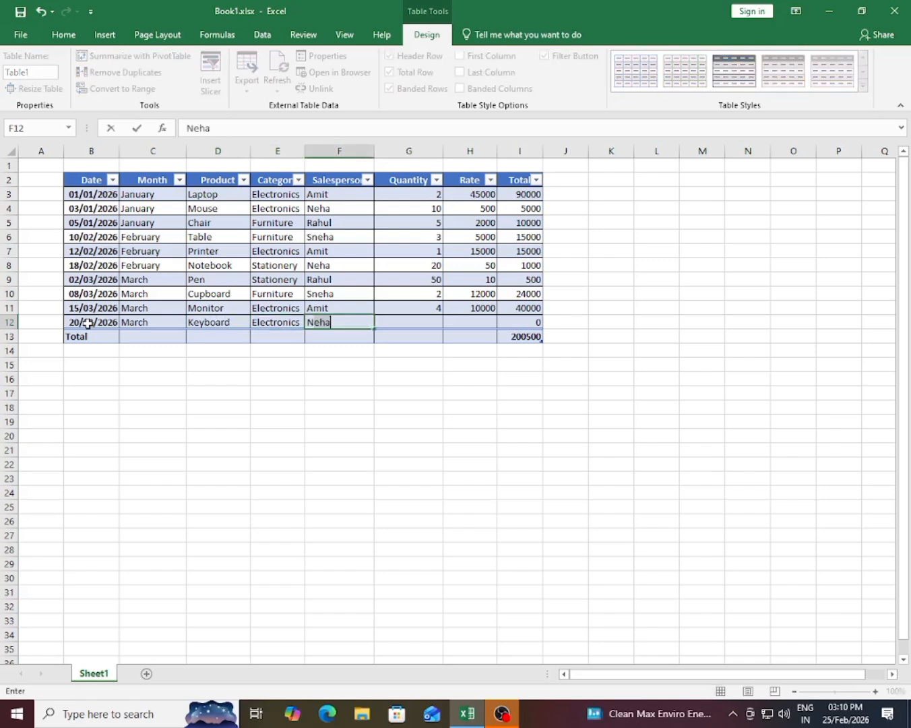
key("Tab")
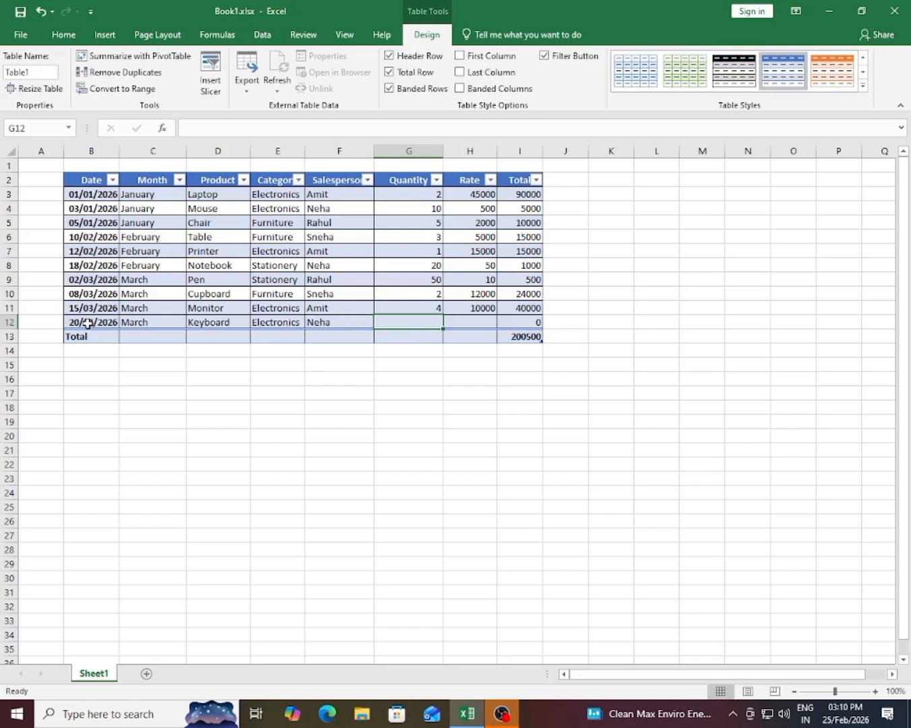
type("2")
key("Tab")
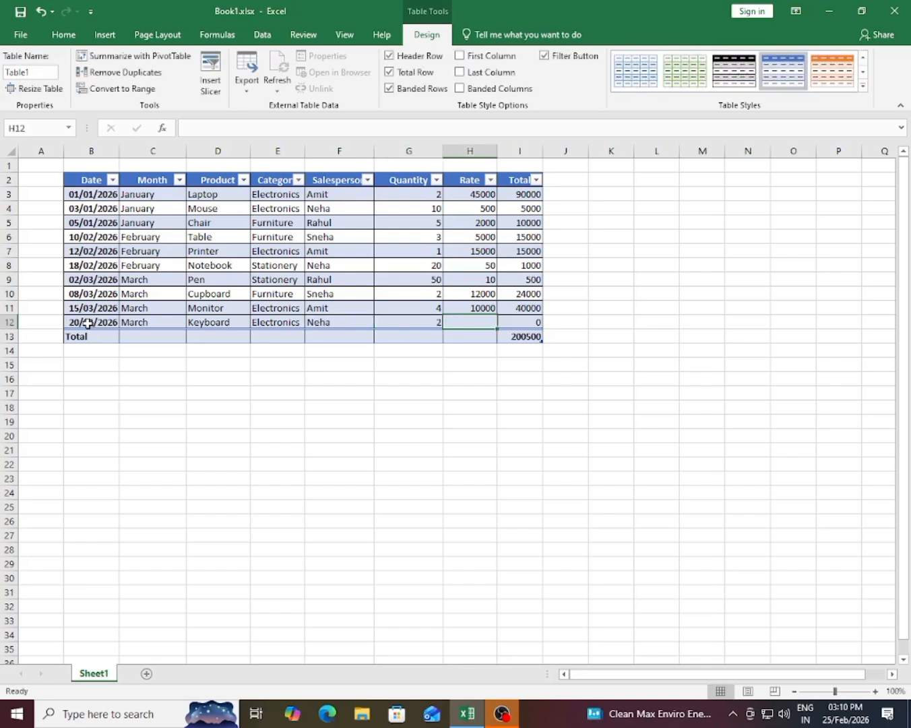
type("500")
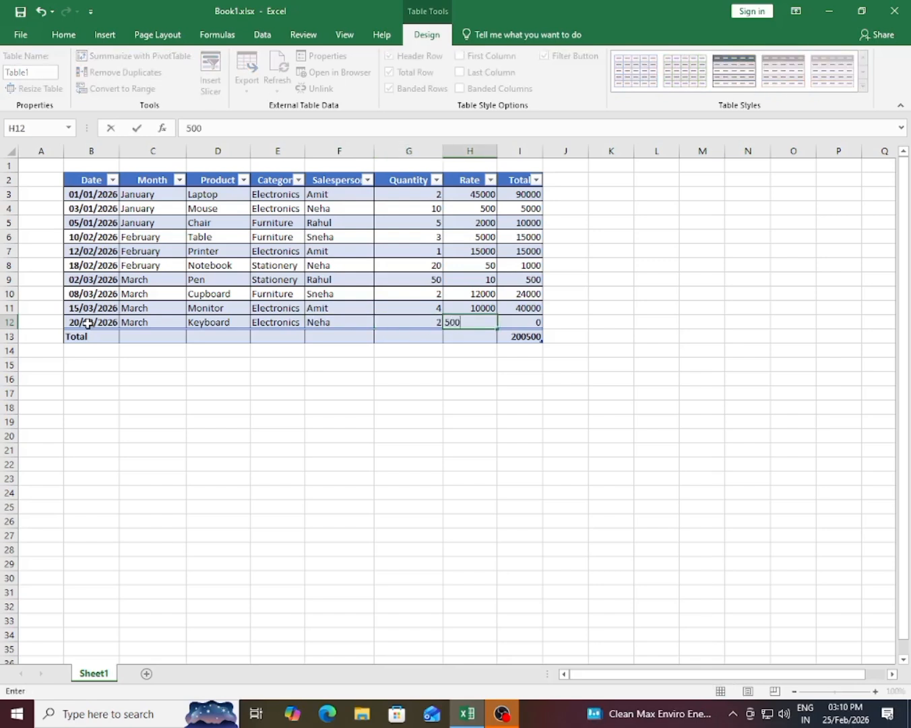
key("Tab")
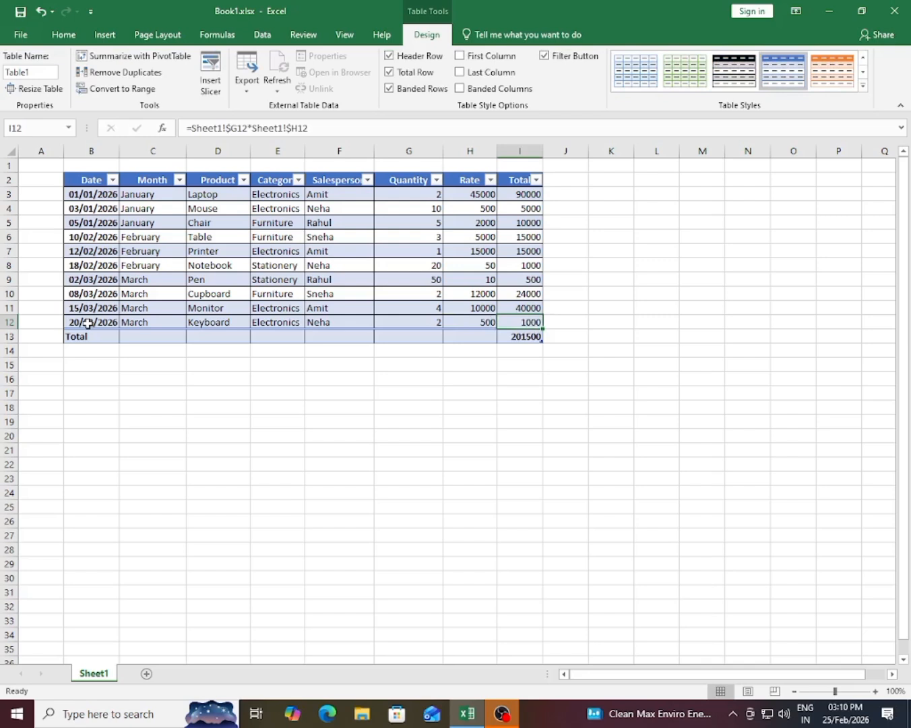
left_click(509, 337)
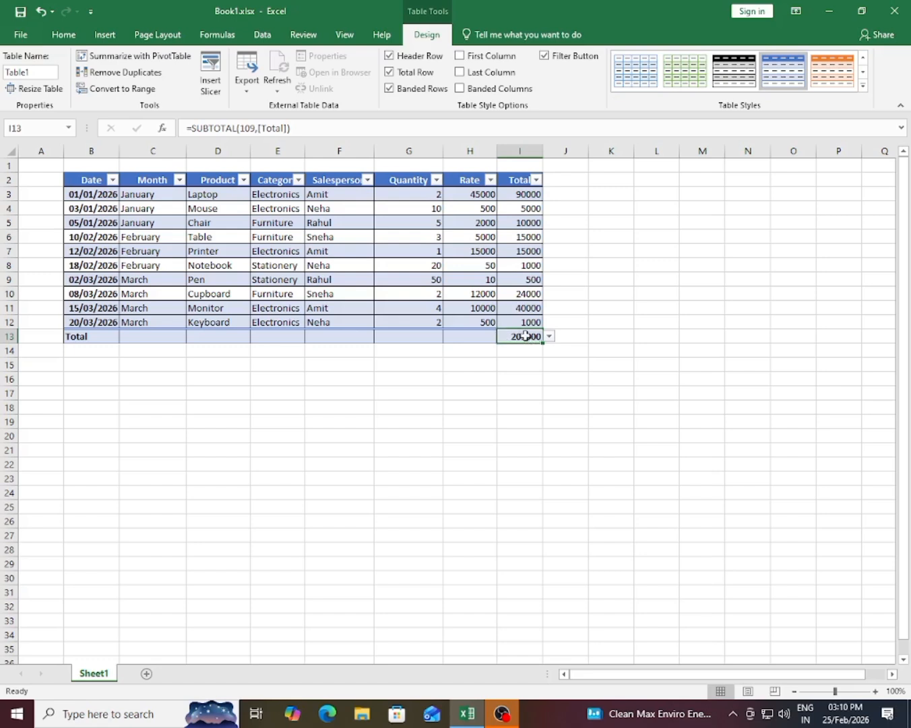
Check the Total column from its header to the Keyboard row, including the formula behind that row's total
left_click(524, 178)
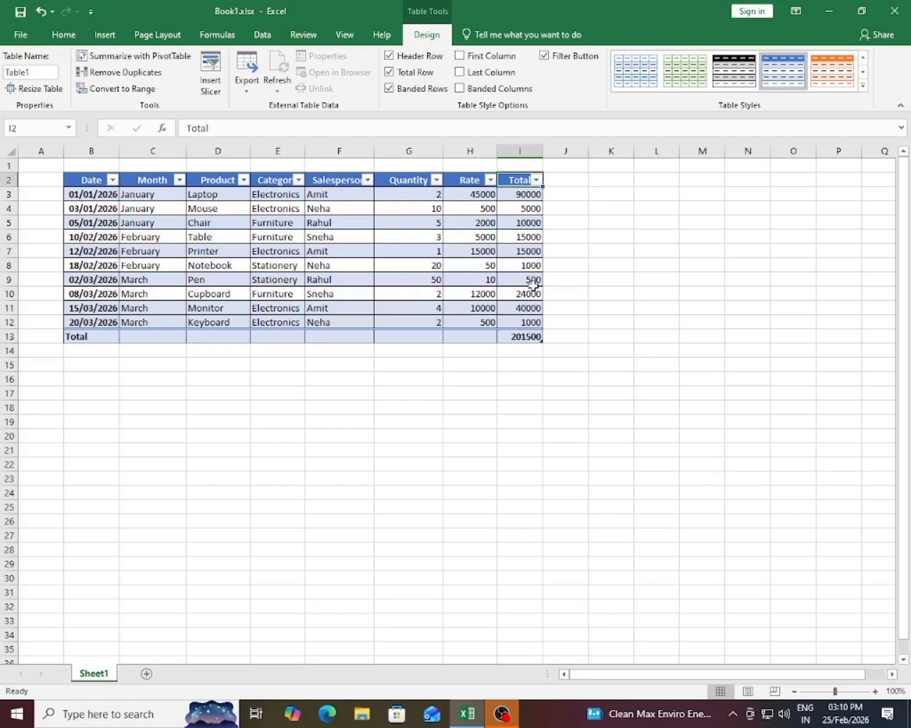
left_click(524, 333)
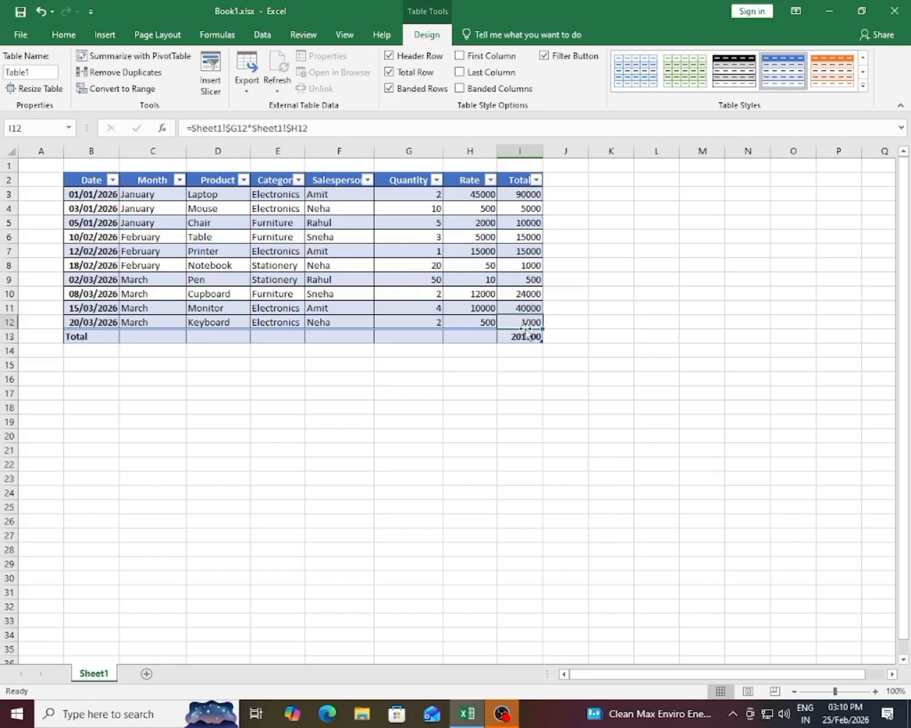
left_click(115, 324)
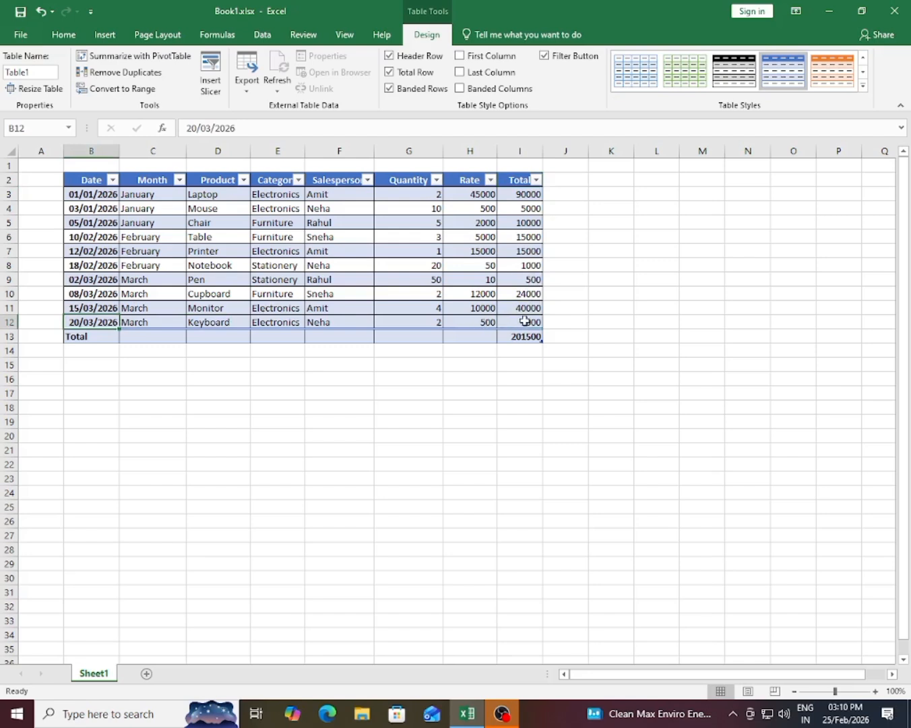
left_click(522, 321)
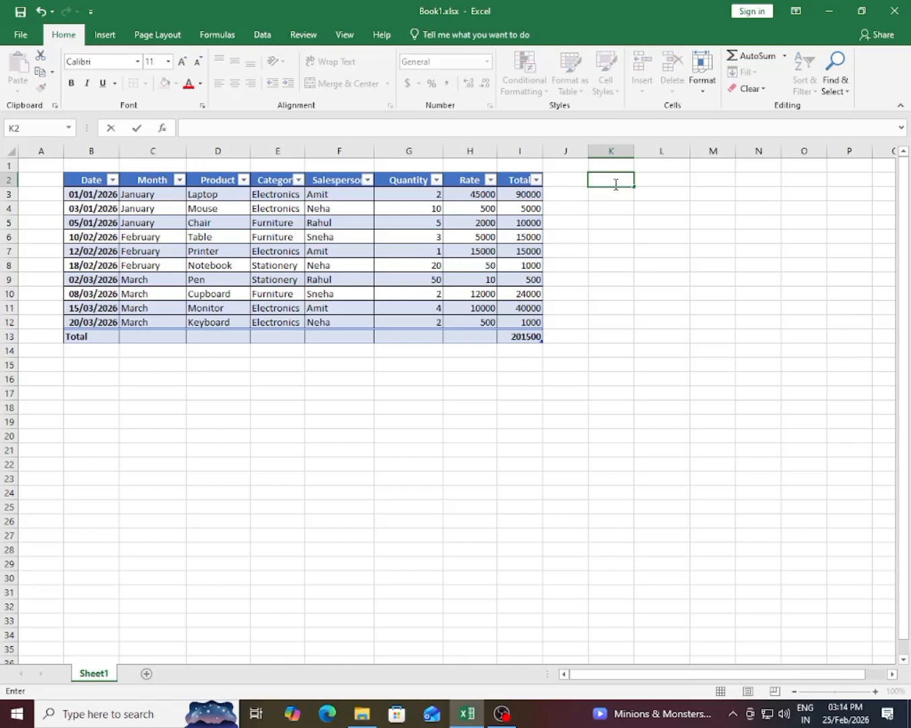
left_click(569, 310)
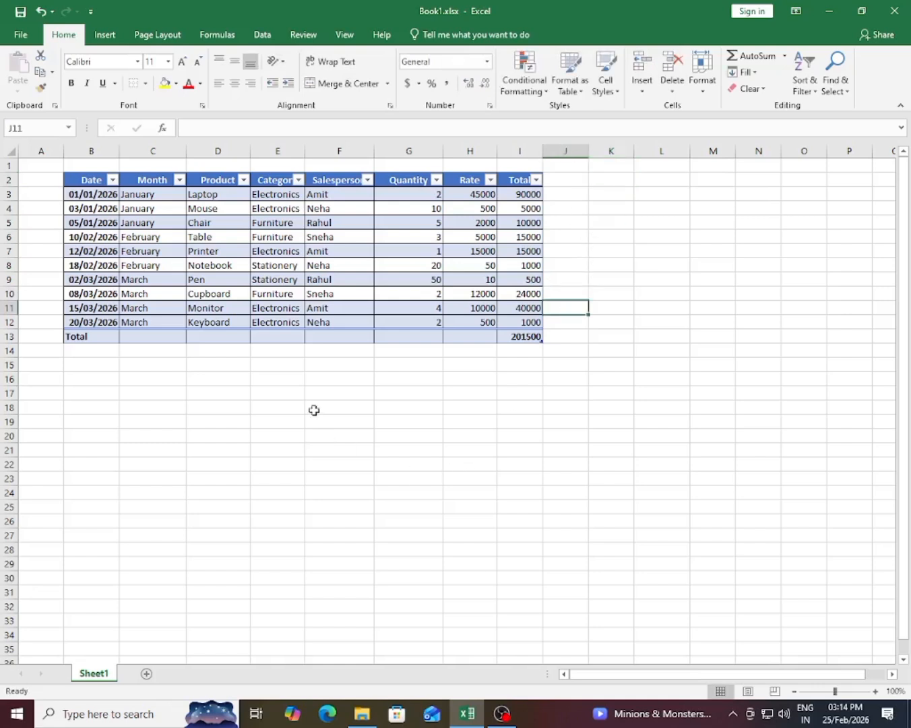
left_click(310, 381)
left_click_drag(91, 181, 429, 294)
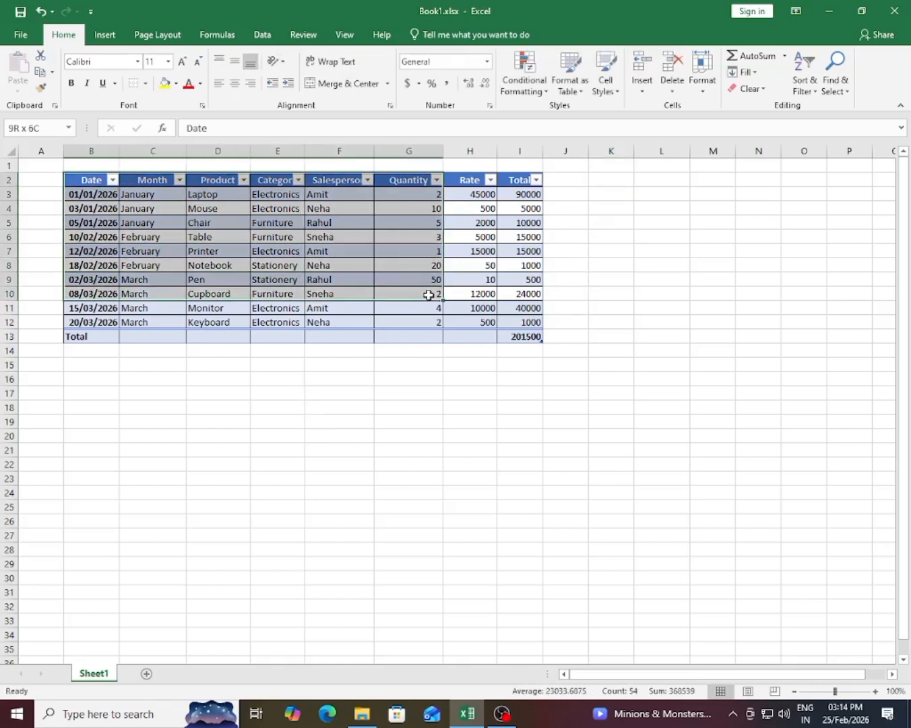
left_click(467, 291)
left_click(462, 263)
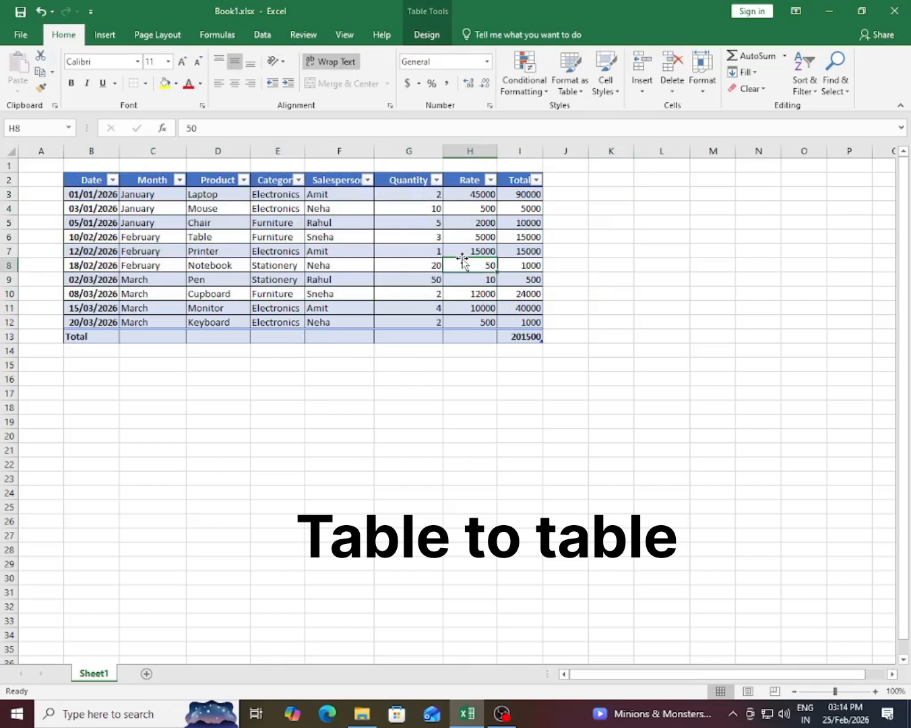
Enter the headers Month in L2 and Category in M2, beside the sales table
left_click(647, 178)
type("M")
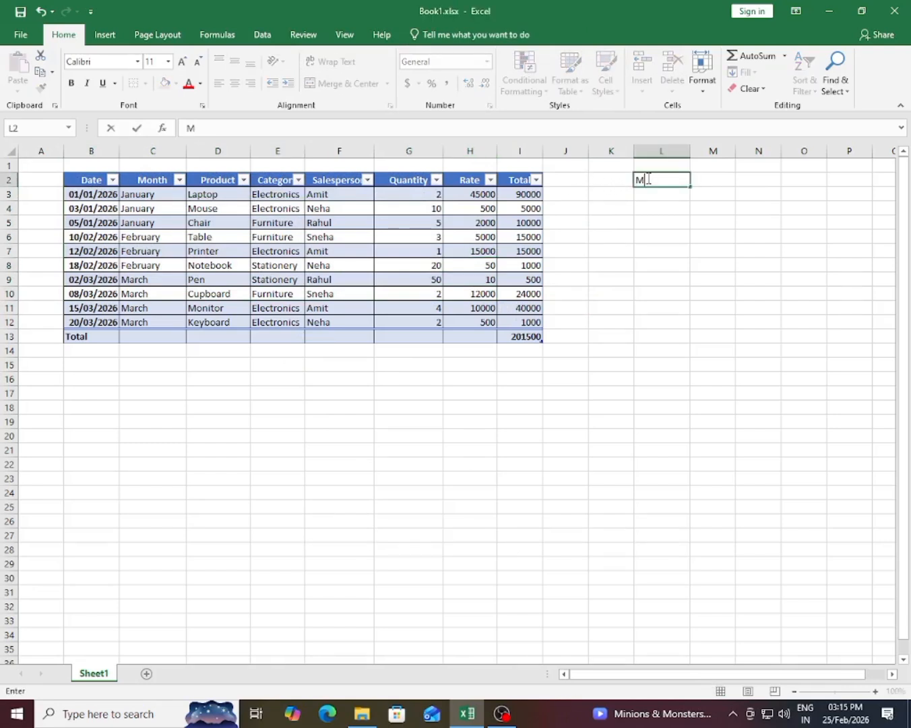
type("onth")
key("Tab")
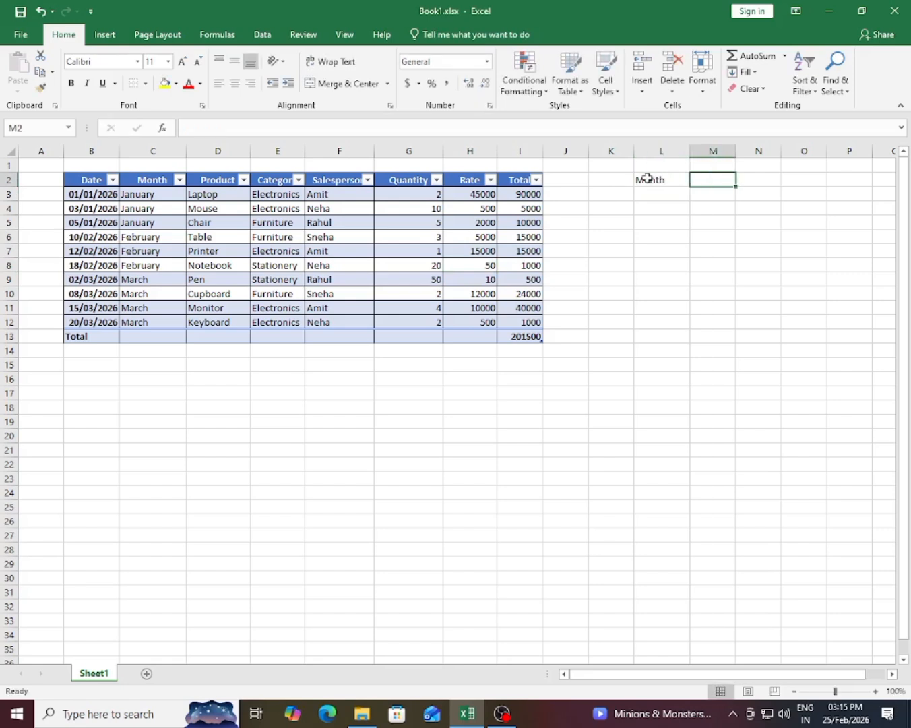
type("Cate")
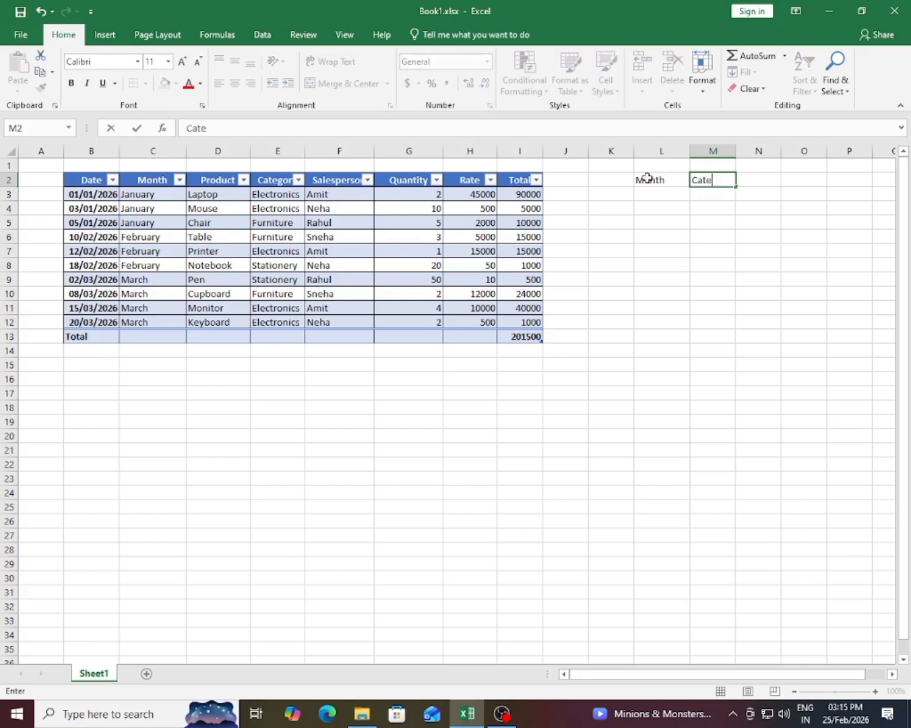
type("gory")
key("Return")
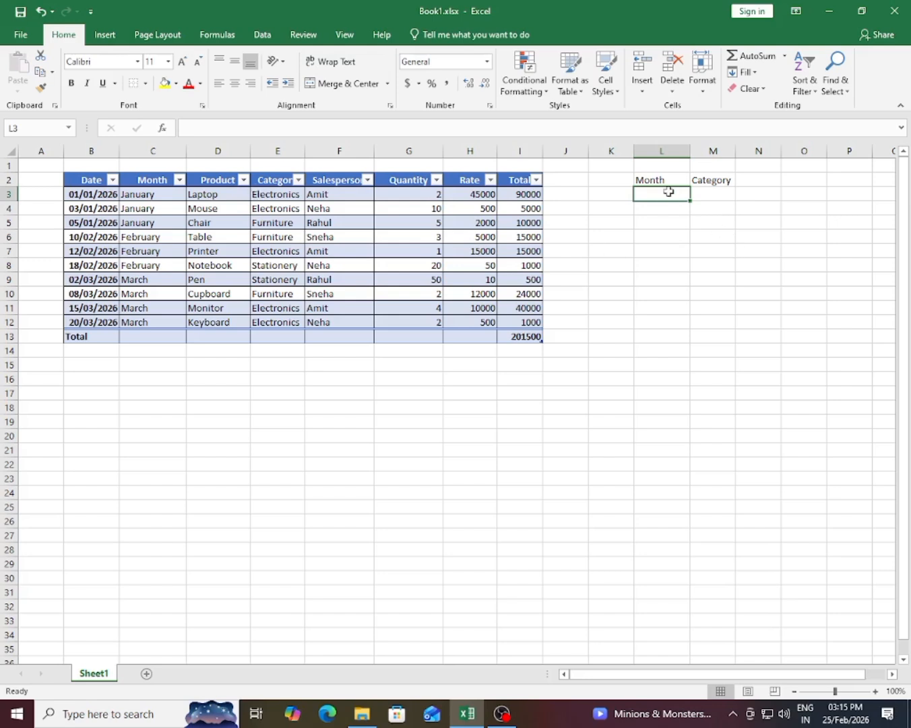
Review the source cells in the sales table's Month and Category columns and check the table's name
left_click(165, 196)
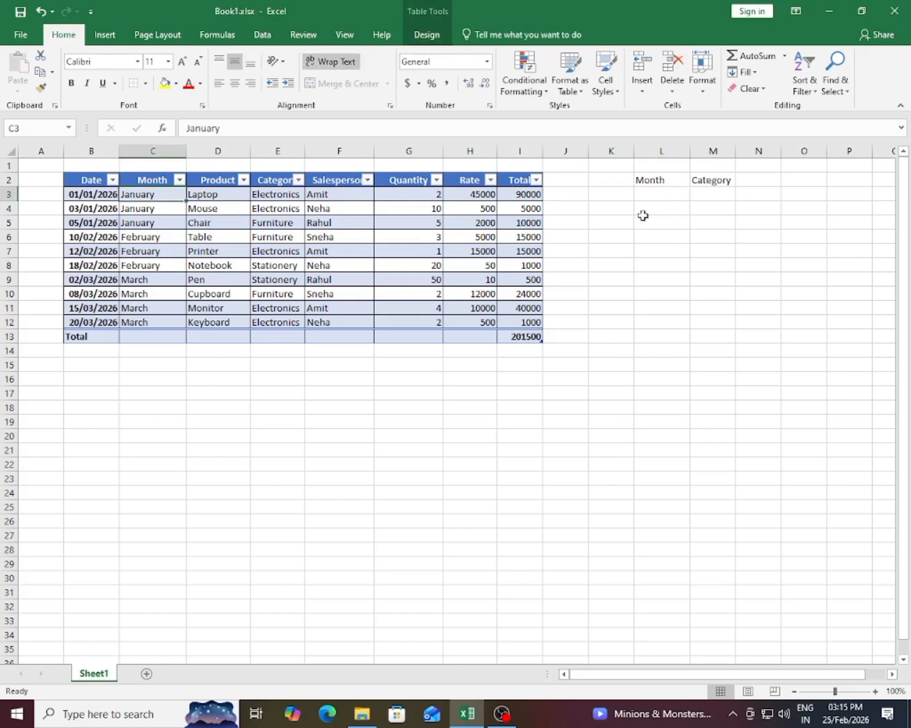
left_click(712, 192)
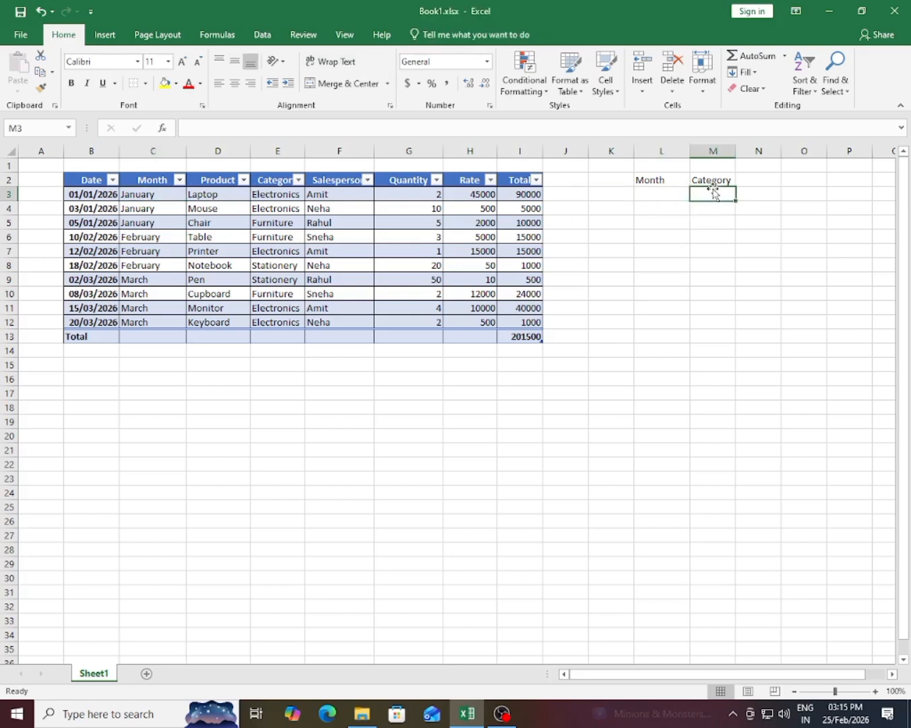
left_click(222, 196)
left_click(273, 195)
left_click(429, 206)
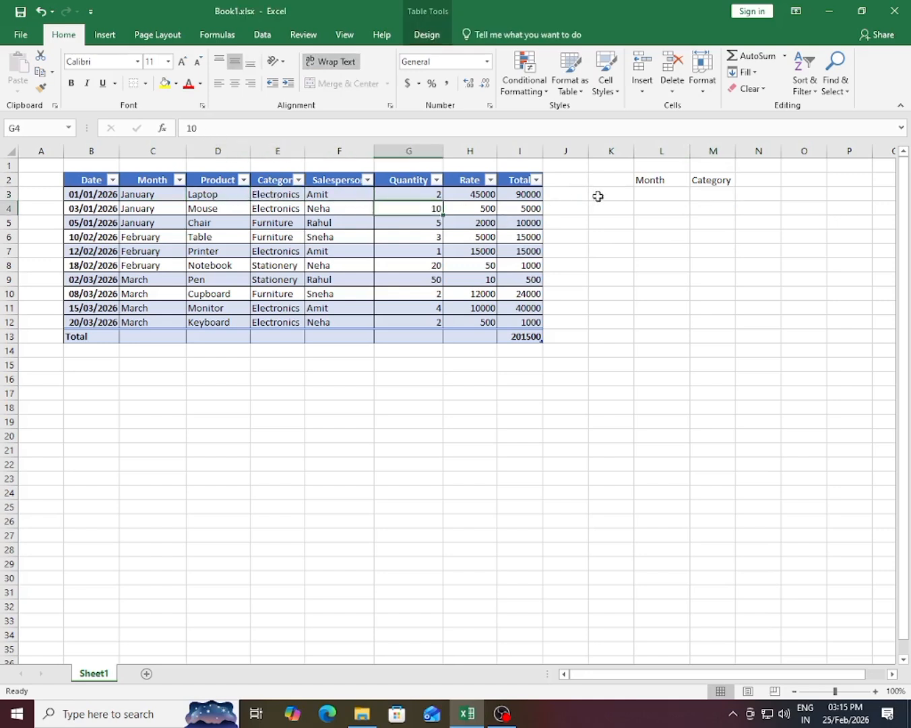
left_click(654, 196)
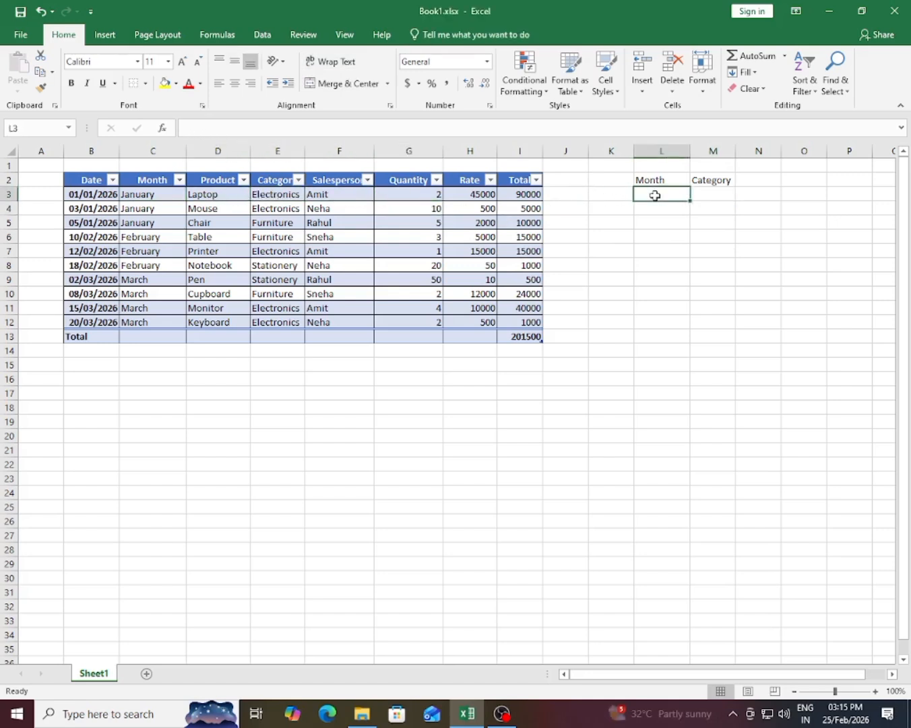
left_click(357, 234)
left_click(426, 32)
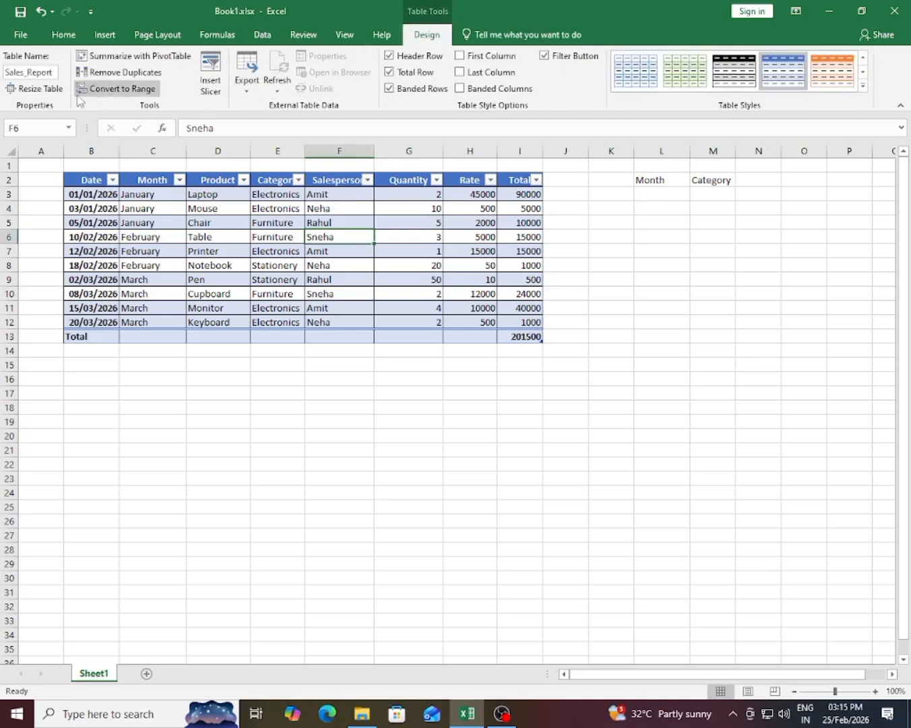
Enter the structured reference =Sales_Report[Month] in L3 under the Month header and check the resulting formula
left_click(662, 195)
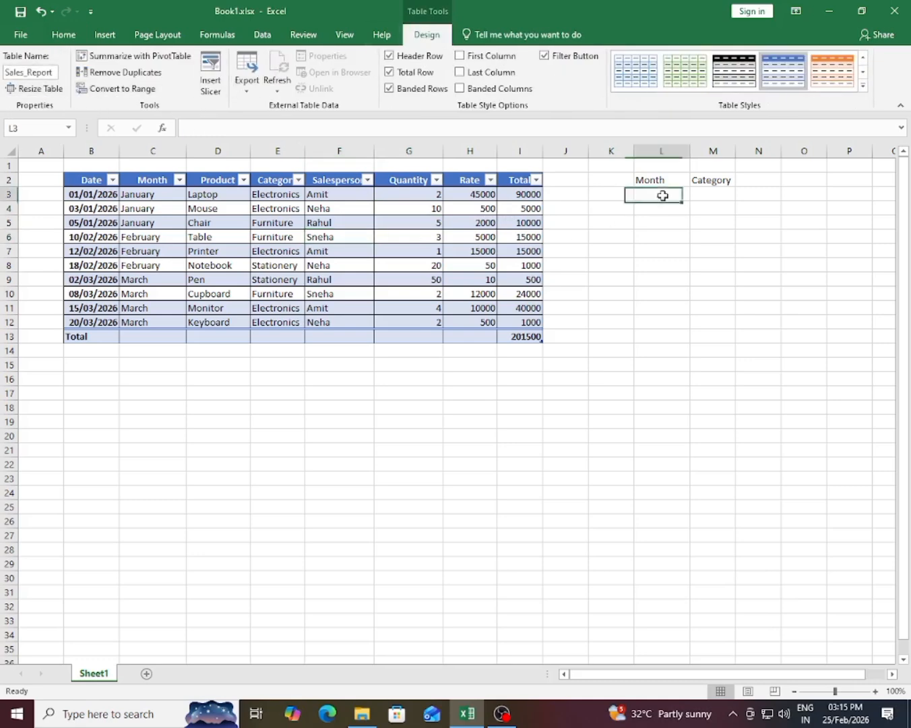
type("=")
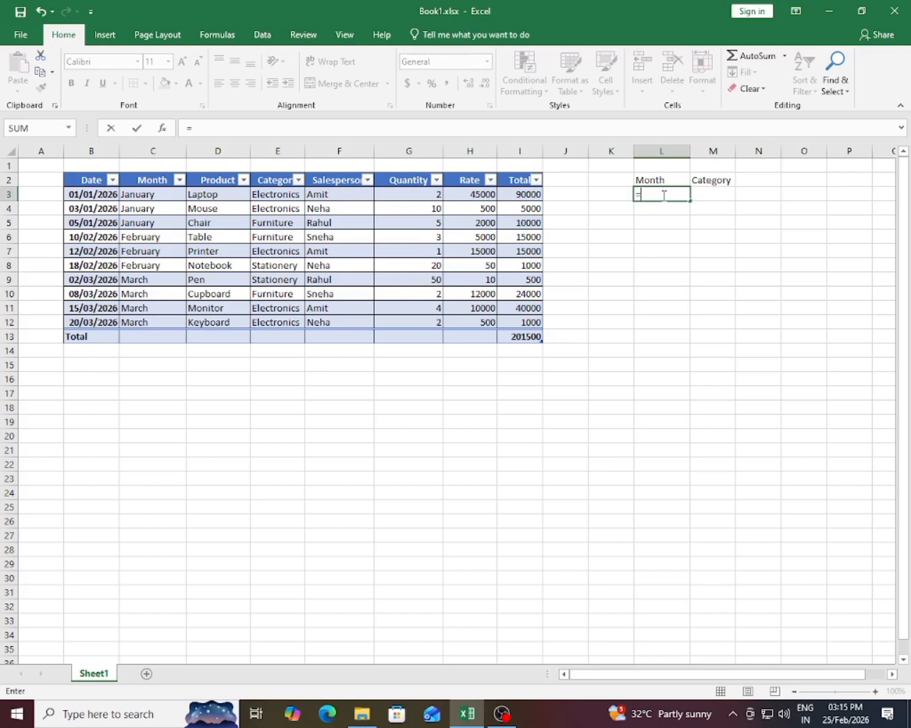
type("sa")
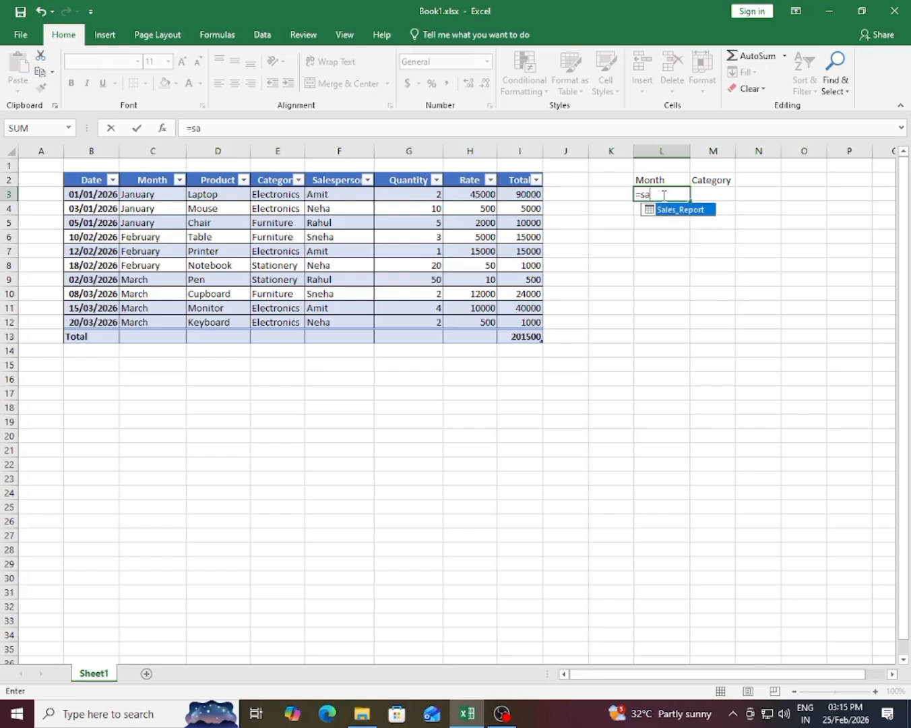
key("Tab")
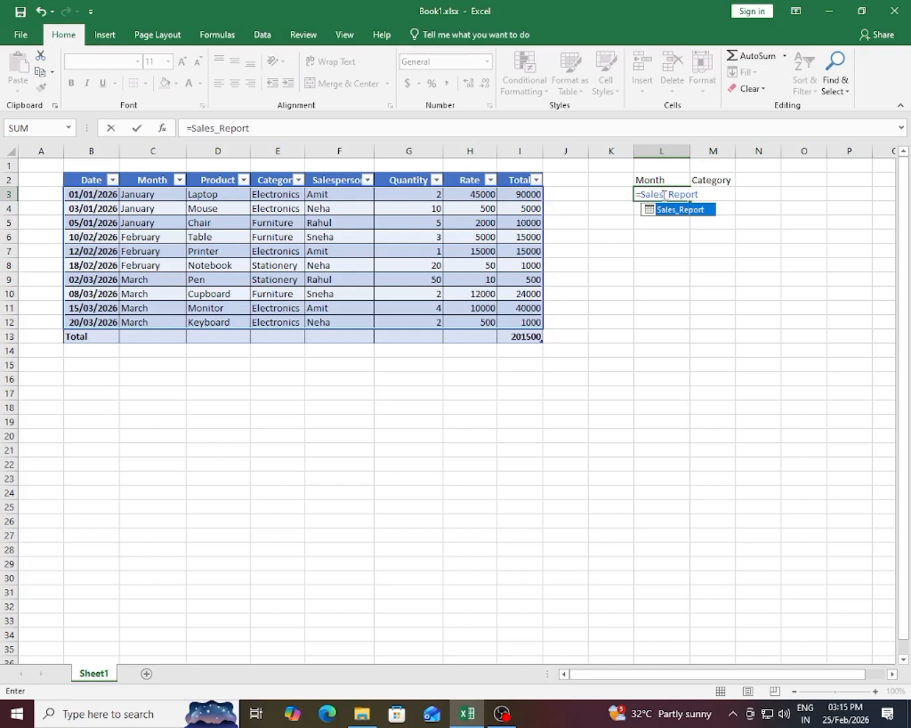
type("[")
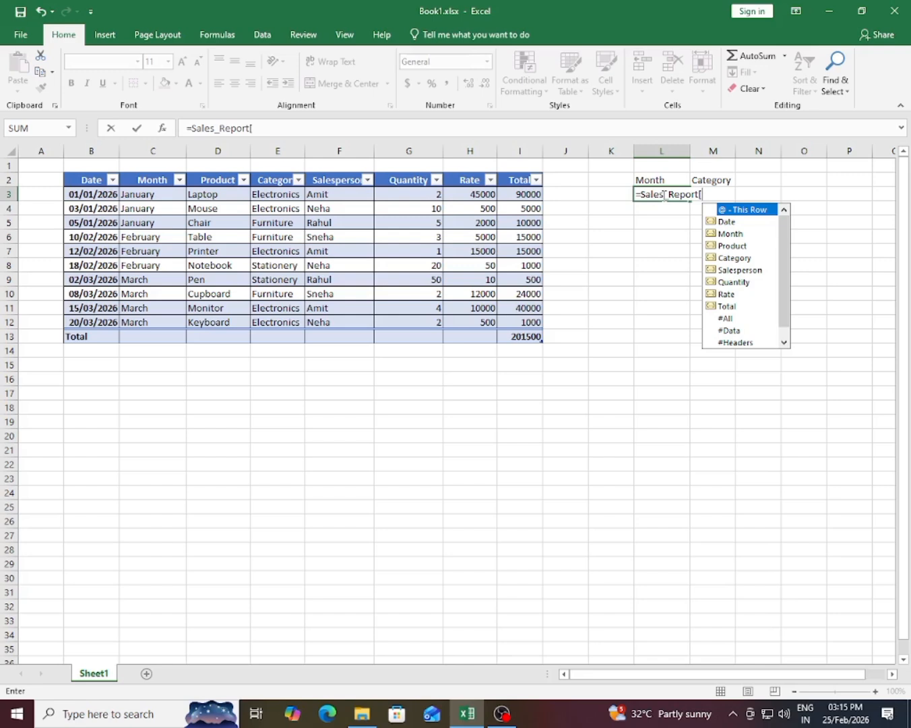
key("Down")
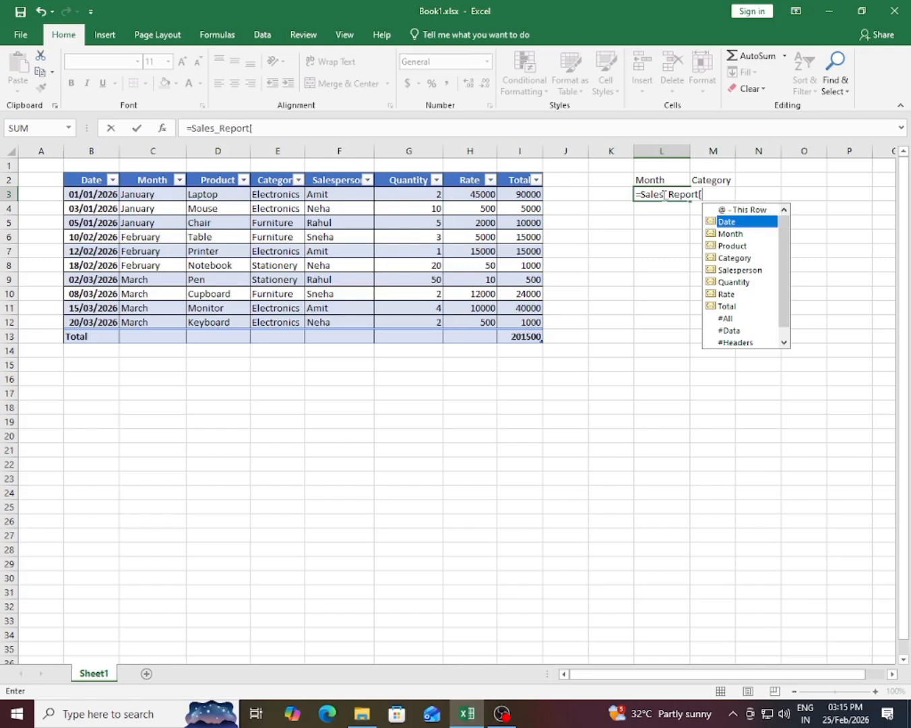
key("Down")
key("Down")
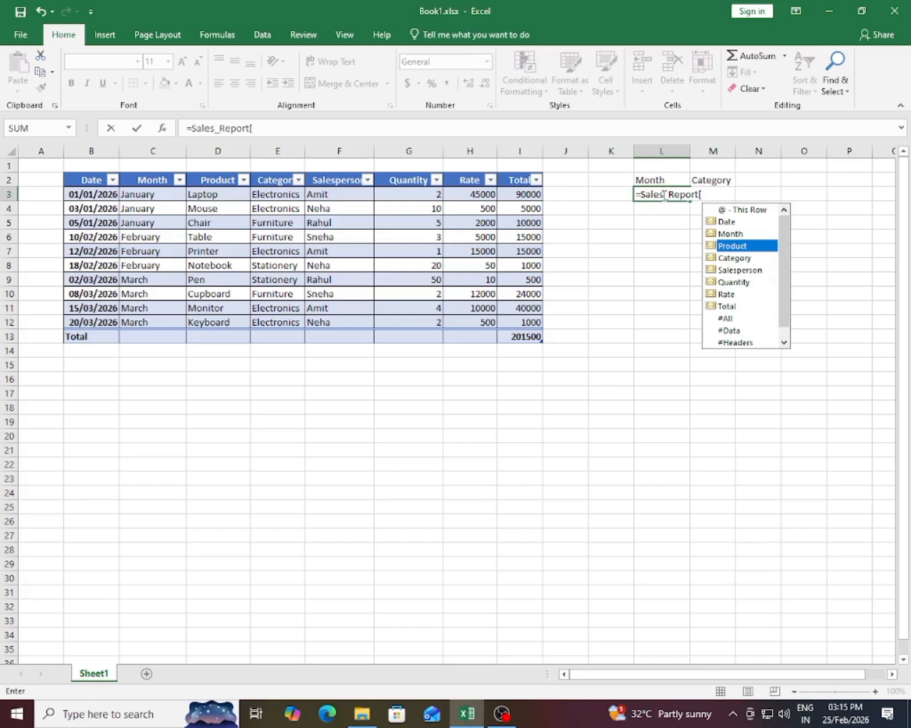
key("Up")
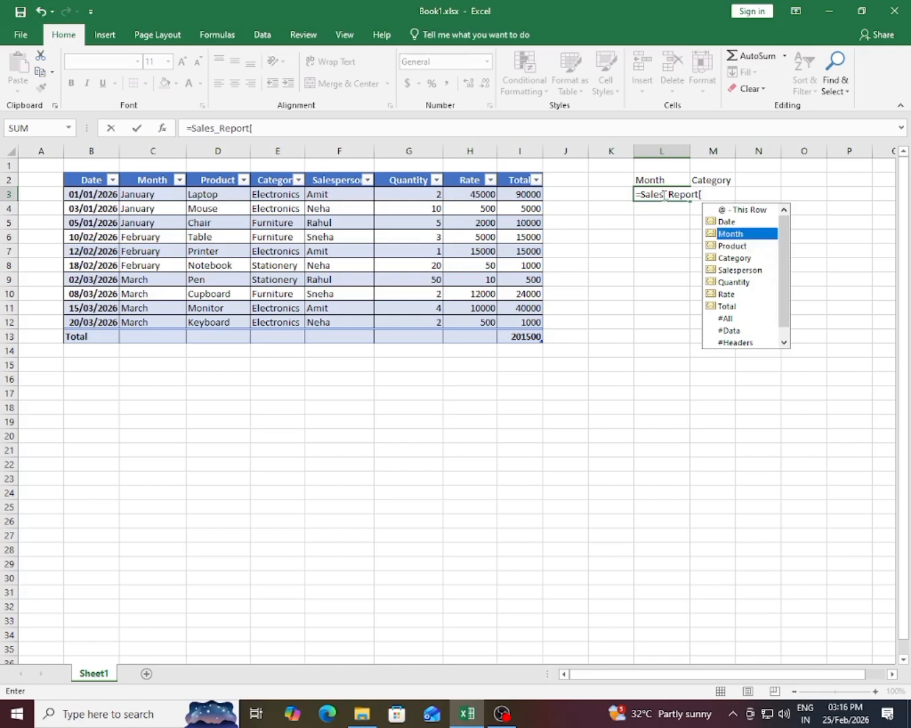
key("Tab")
type("]")
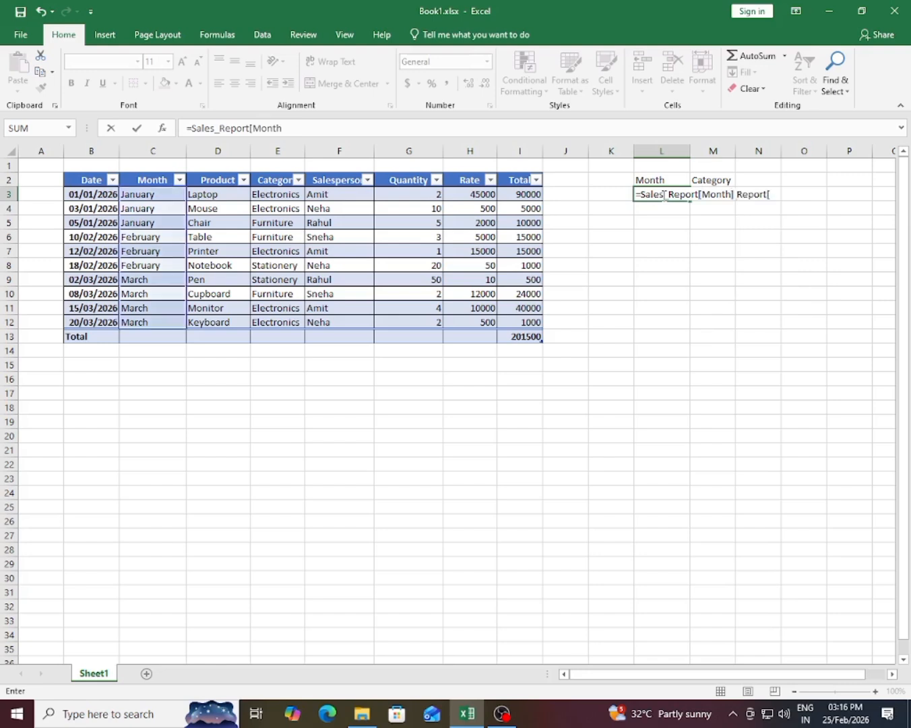
key("Return")
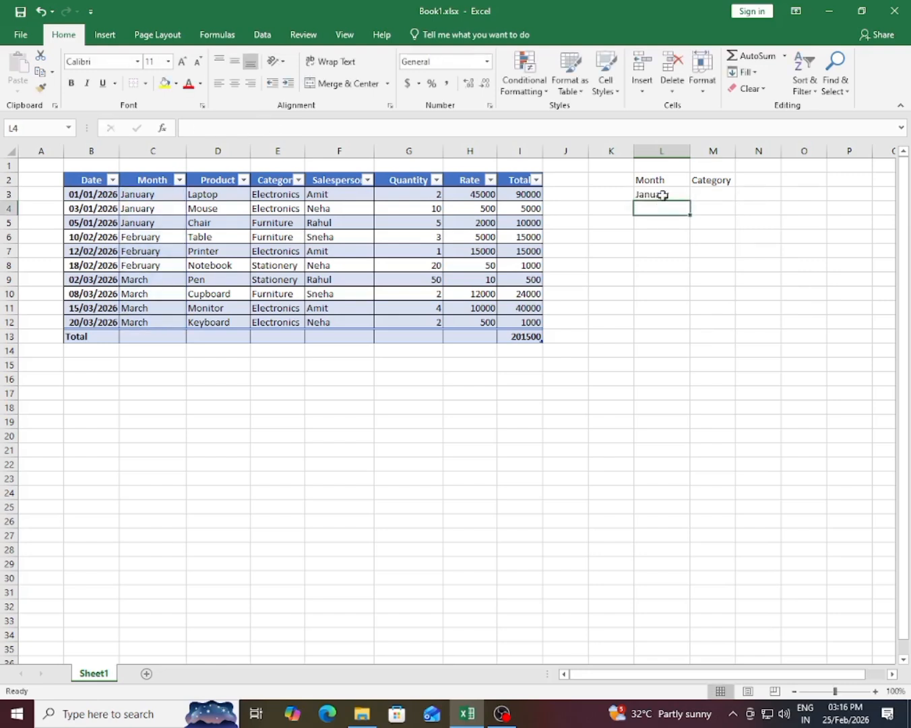
left_click(664, 195)
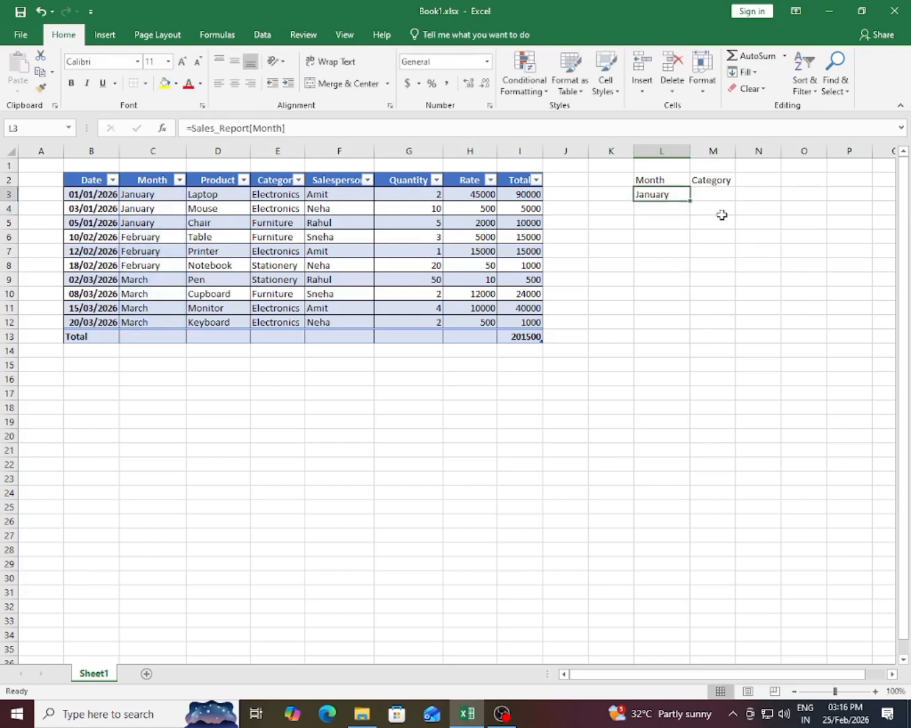
Enter the structured reference =Sales_Report[Category] in M3 under the Category header and widen column M to fit the text
left_click(715, 191)
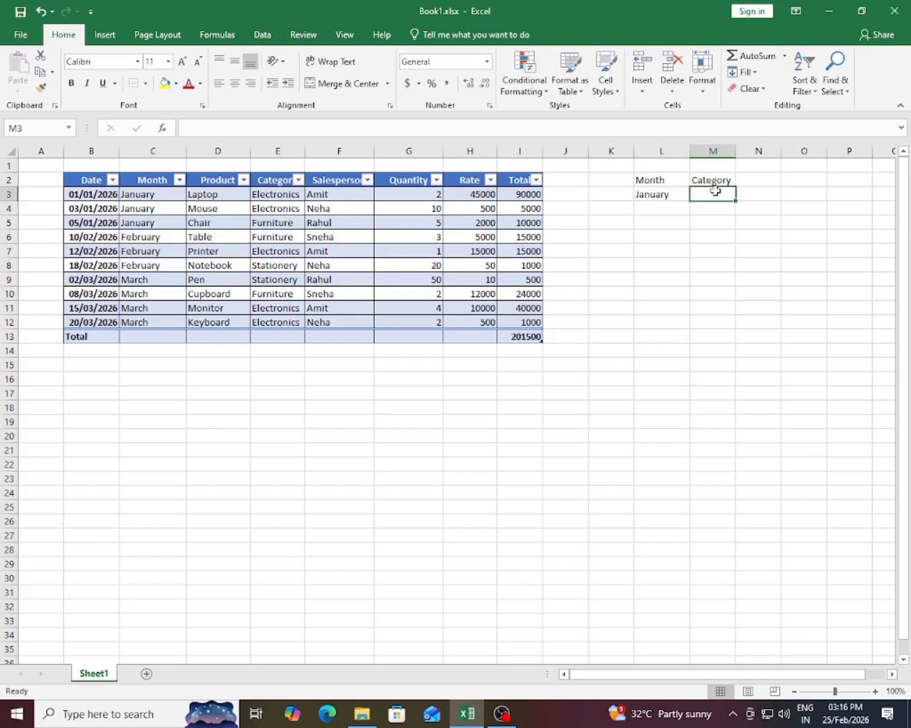
type("=")
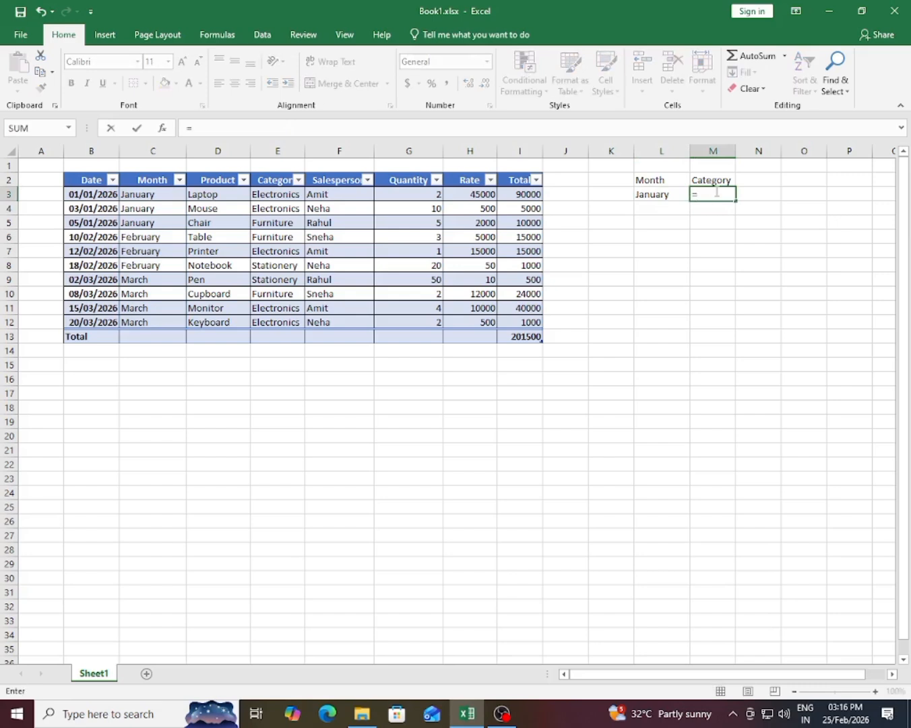
type("sale")
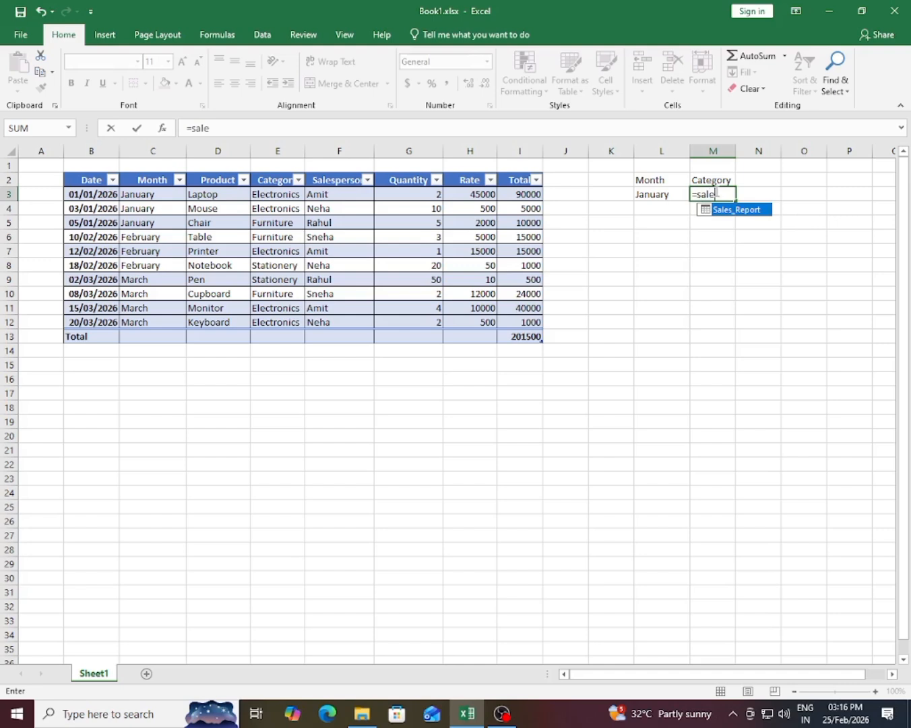
key("Tab")
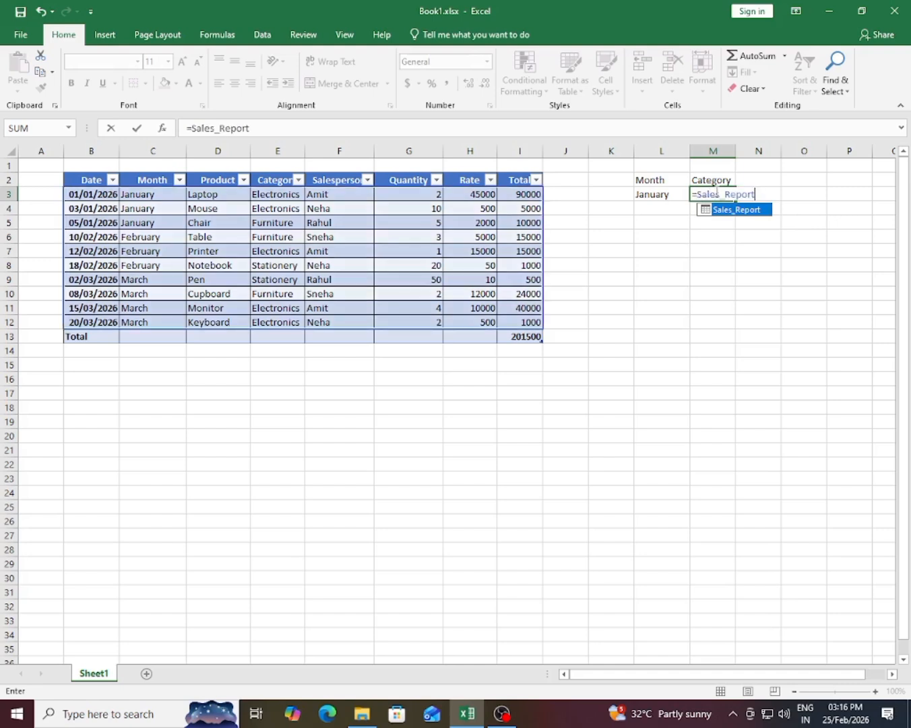
type("[")
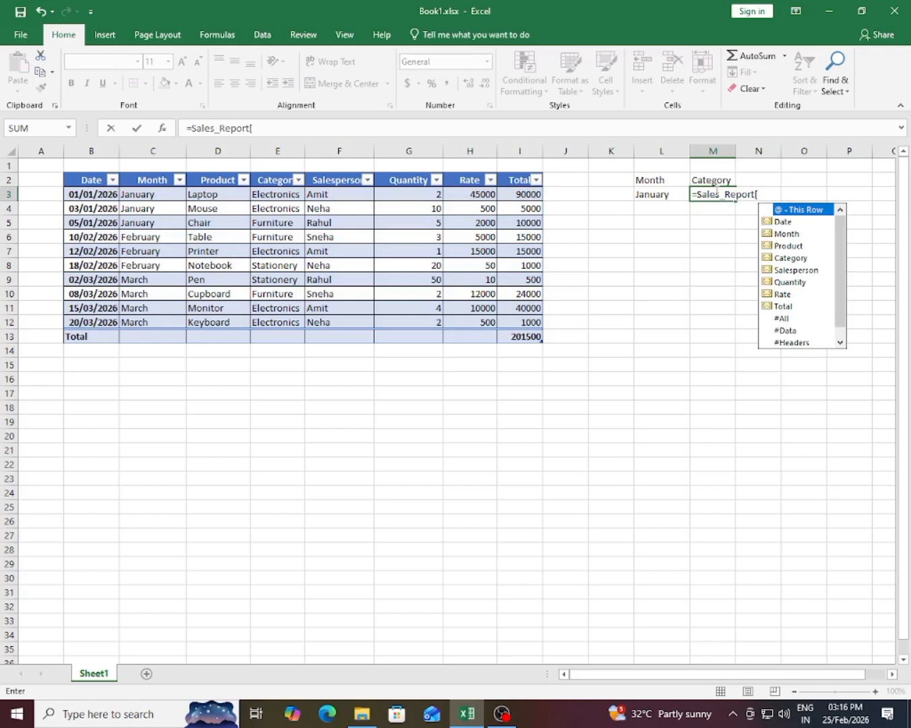
key("Down")
key("Down")
key("Down")
key("Down")
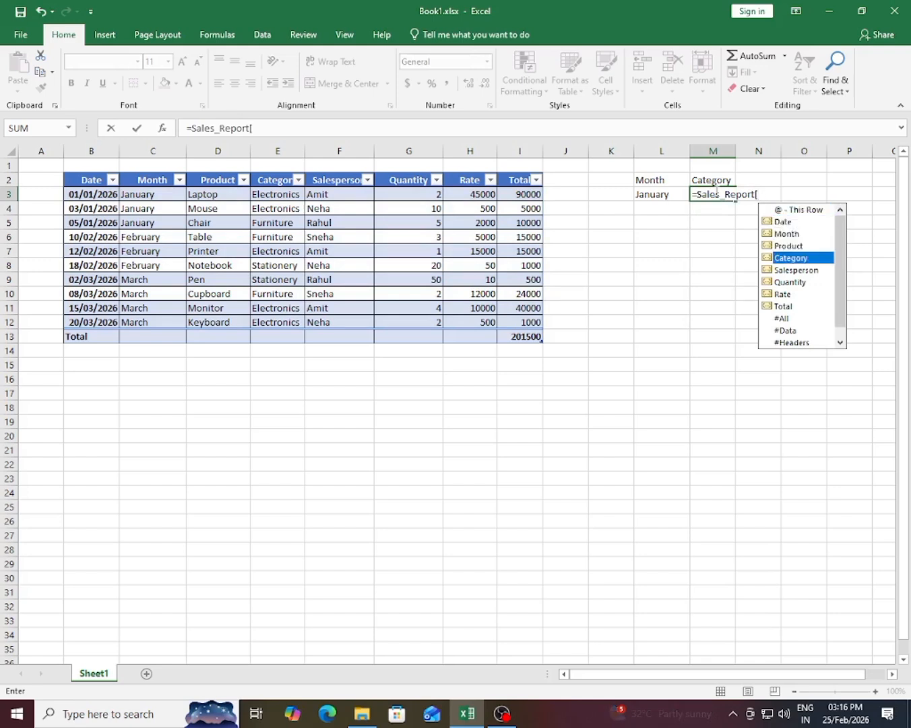
key("Tab")
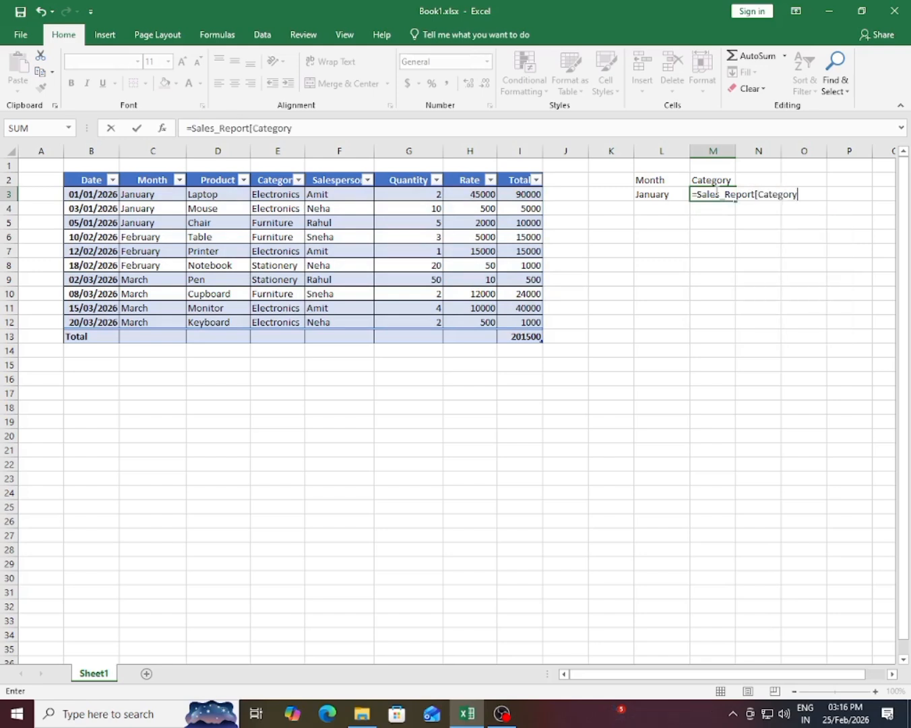
type("]")
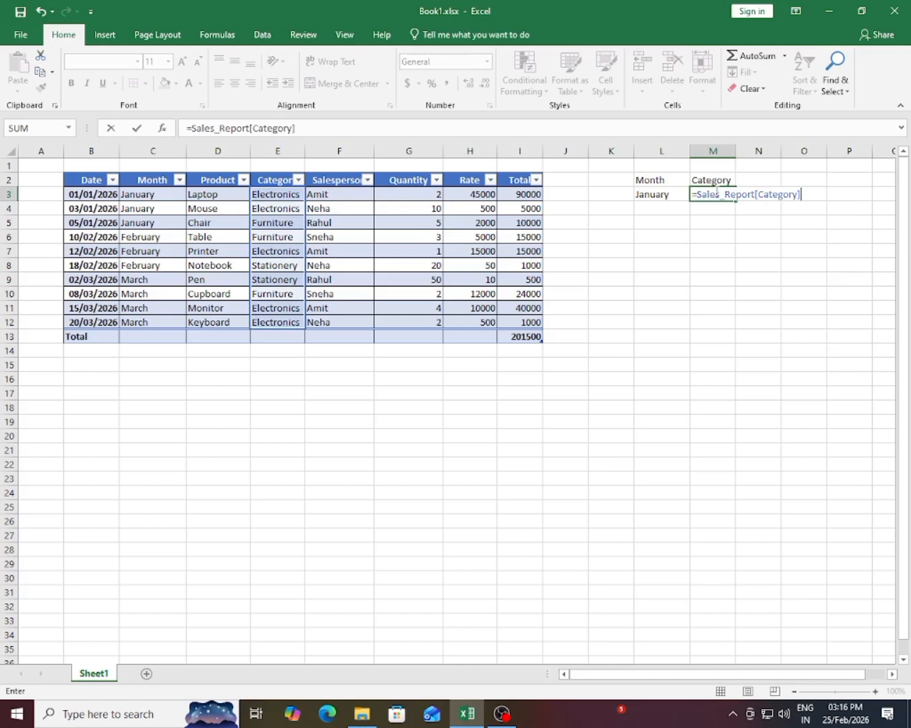
key("Return")
left_click(715, 194)
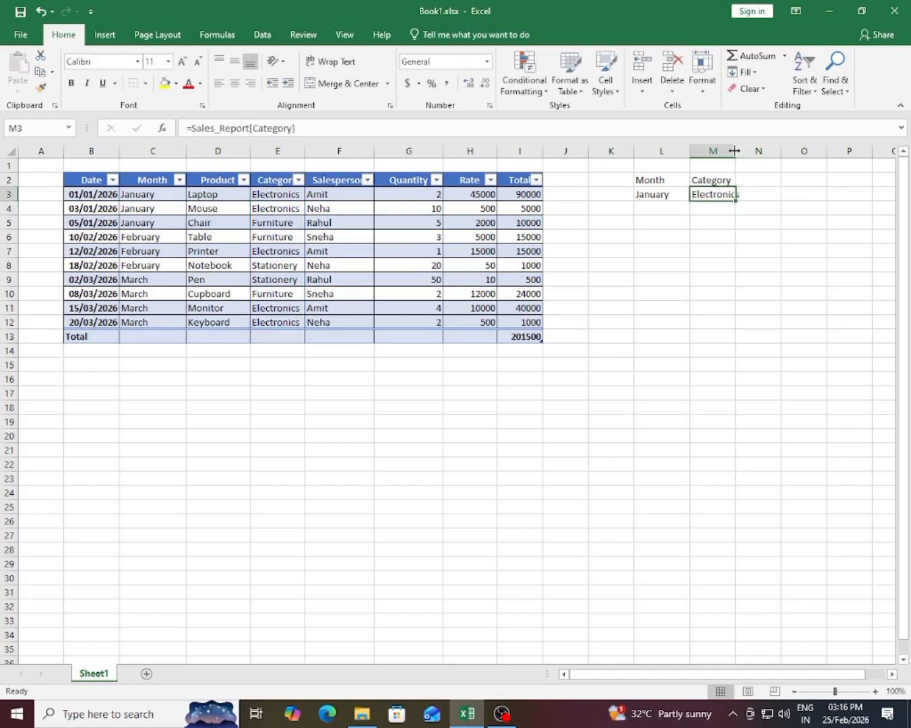
left_click_drag(735, 151, 751, 153)
Review the headers and structured references in L2:M3 against the matching Month and Category columns of the sales table
left_click(677, 194)
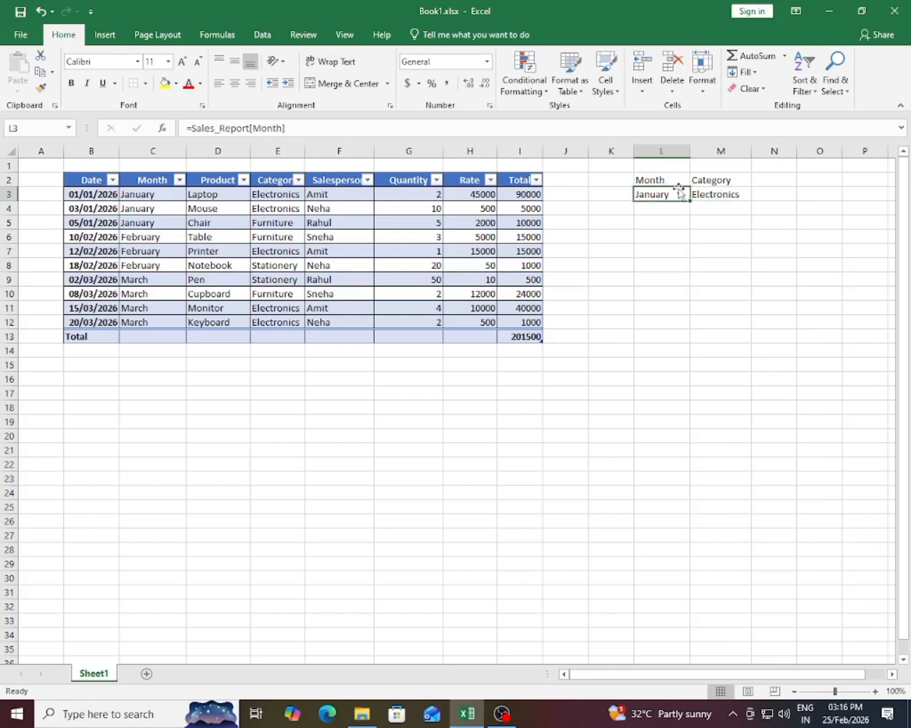
left_click(665, 179)
left_click(700, 180)
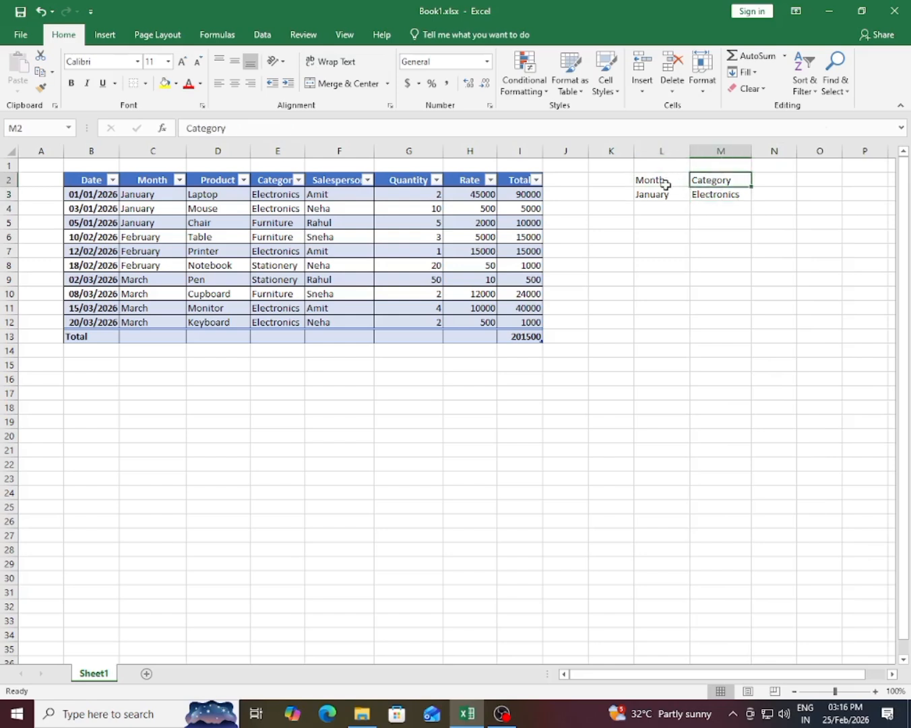
left_click(664, 181)
left_click(664, 194)
left_click(707, 196)
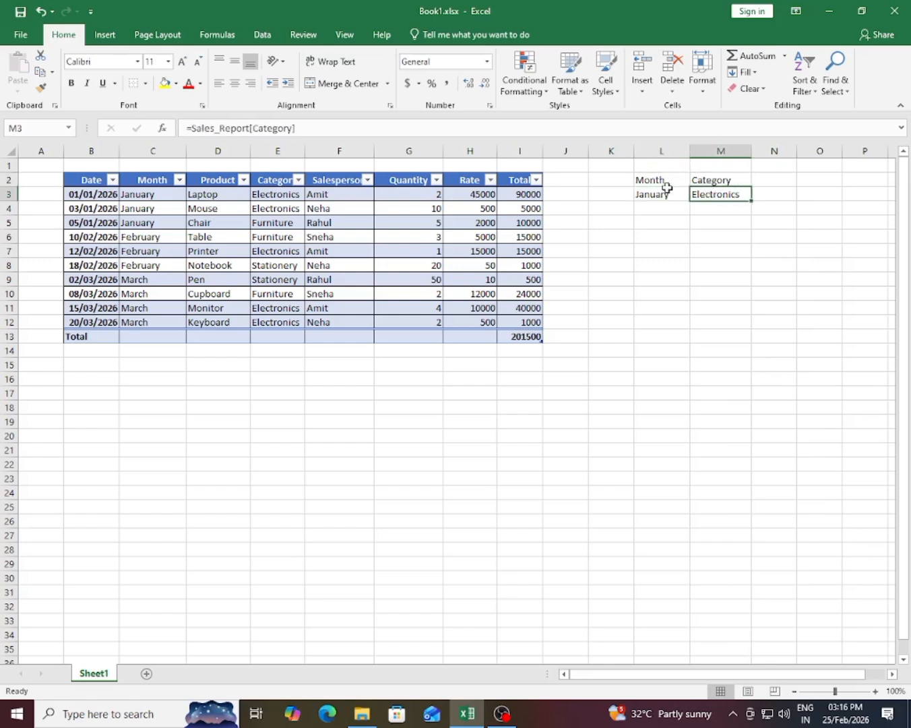
left_click(667, 192)
left_click(694, 177)
left_click(652, 182)
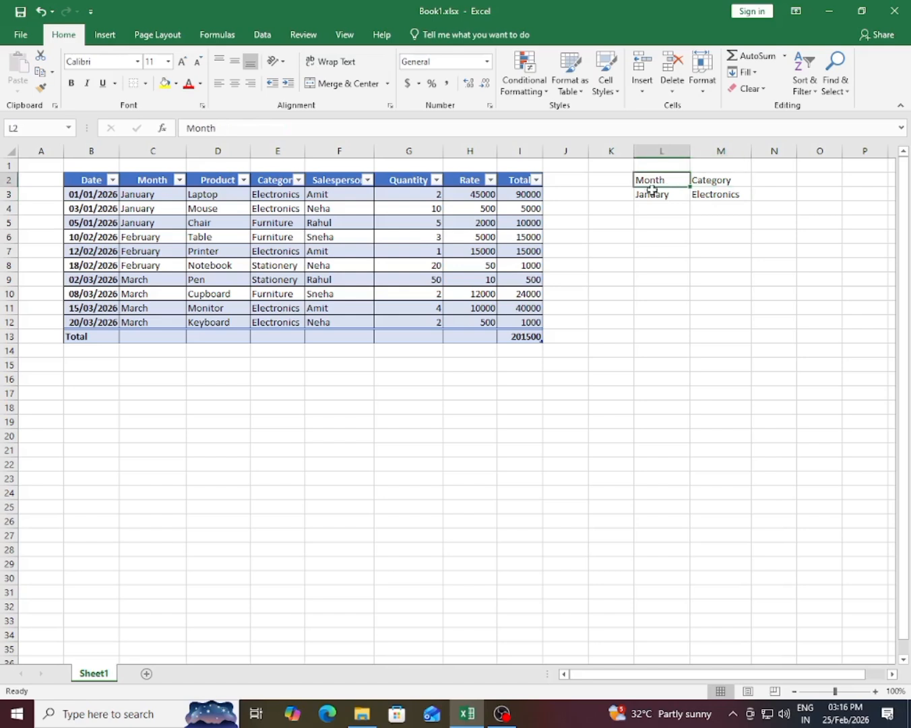
left_click(653, 196)
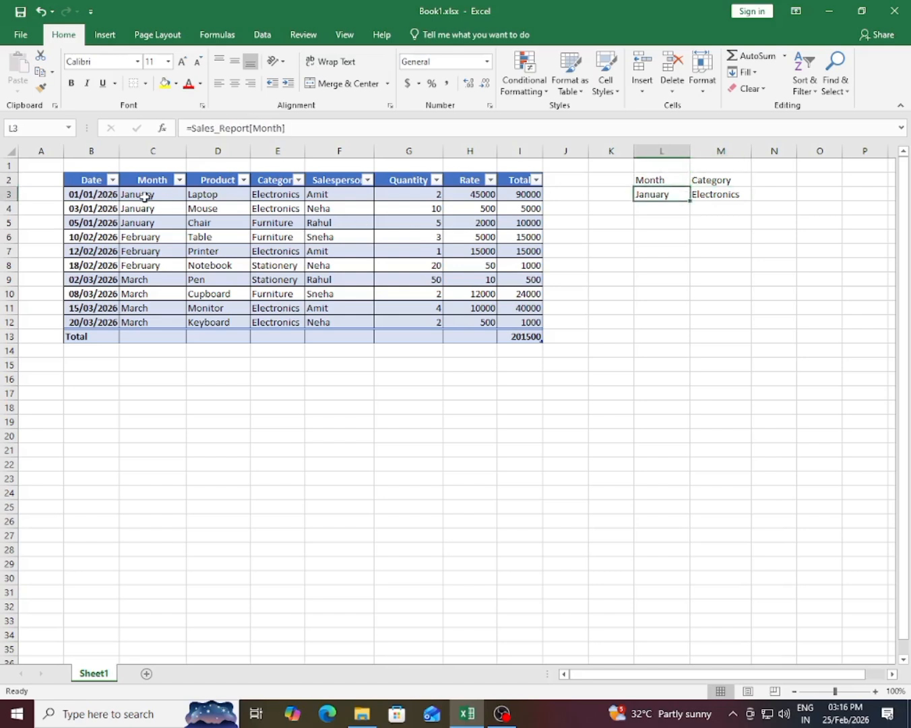
left_click(661, 180)
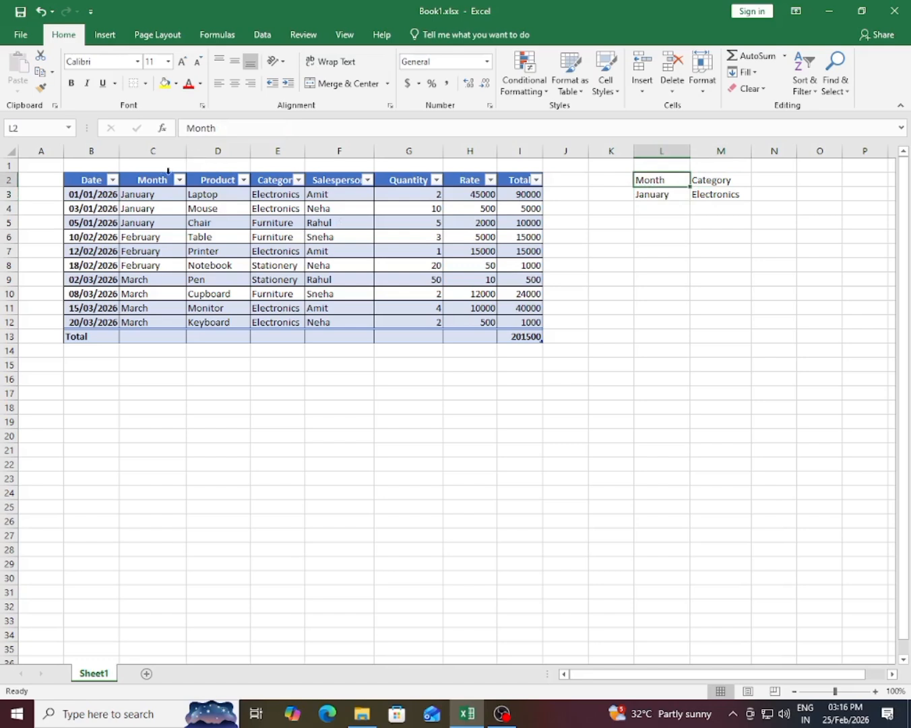
left_click_drag(153, 179, 659, 181)
left_click(661, 180)
left_click(708, 179)
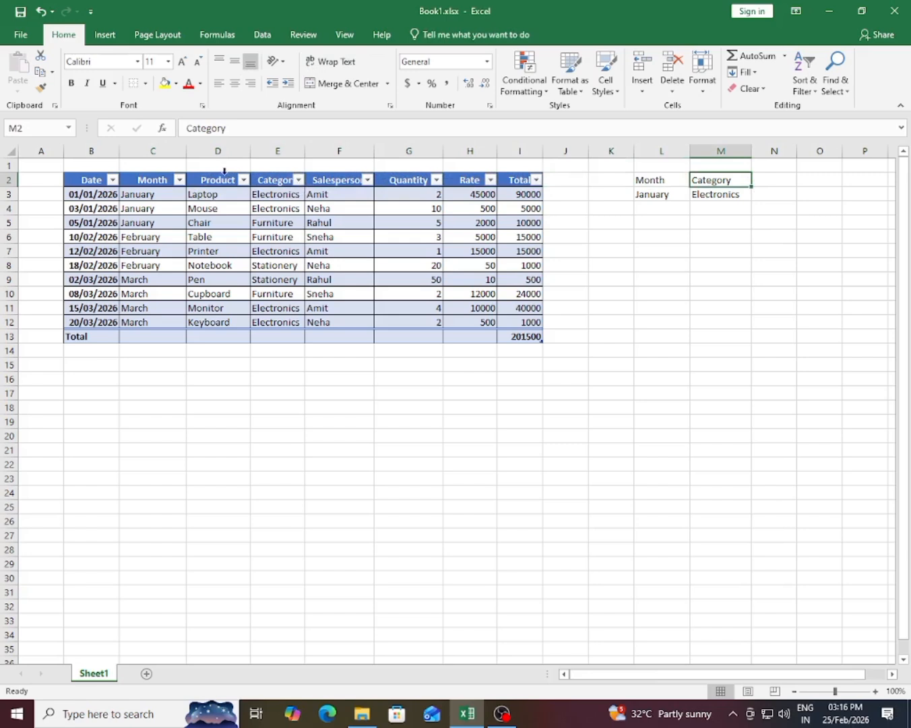
left_click(284, 185)
left_click(707, 180)
Enter the structured reference =Sales_Report[Date] in I20 below the sales table and check the resulting formula
left_click(513, 440)
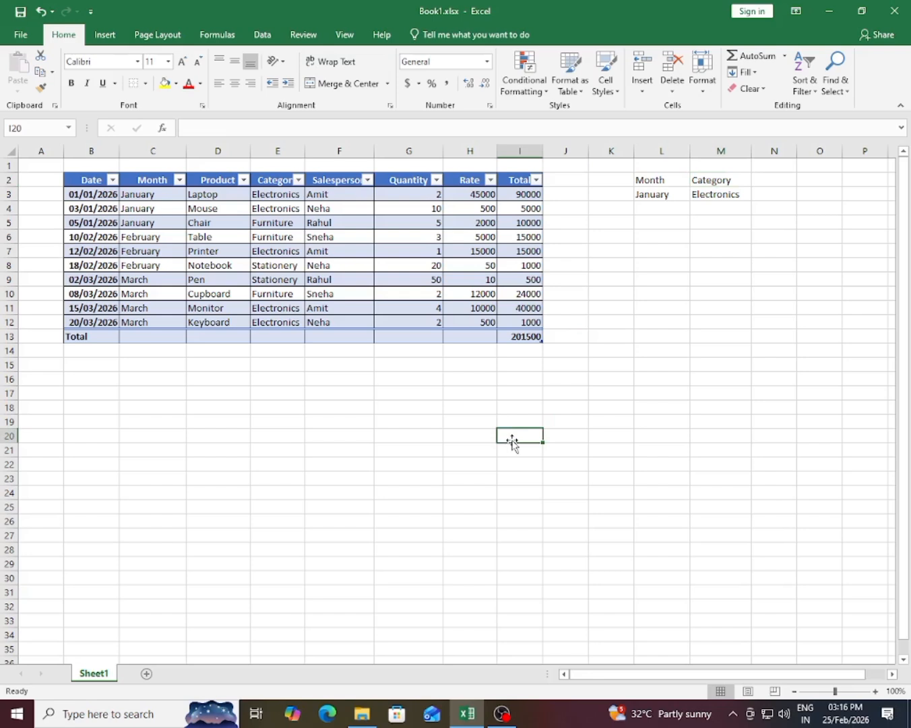
type("=")
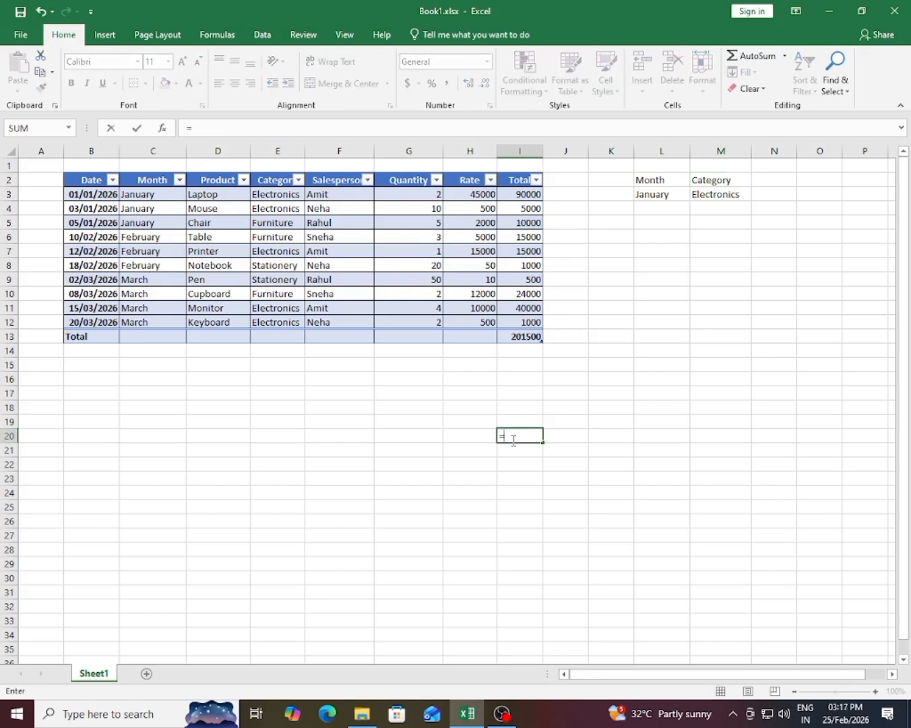
type("sal")
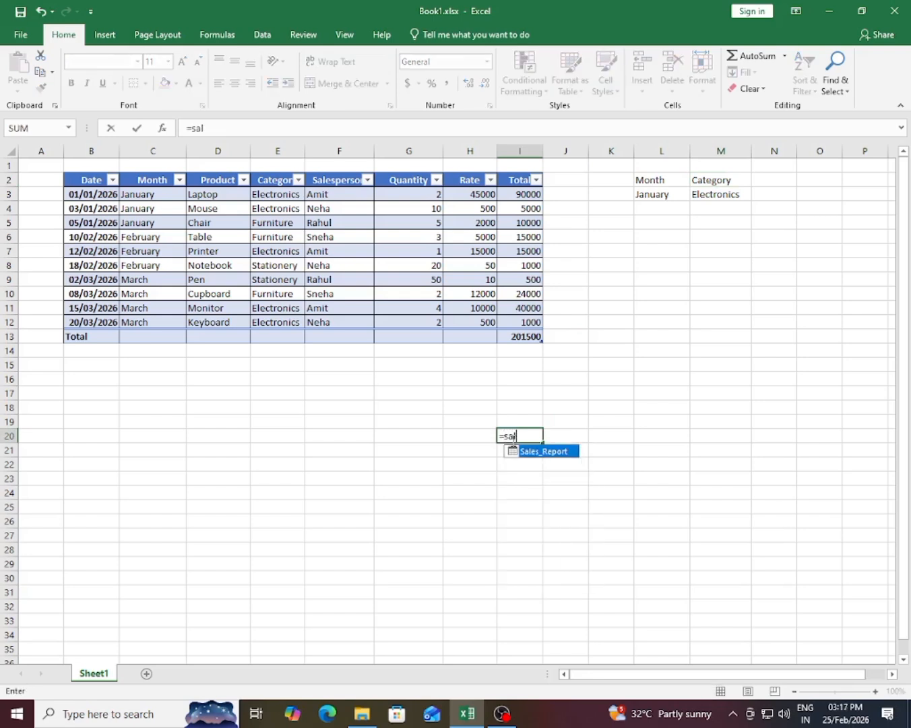
key("Tab")
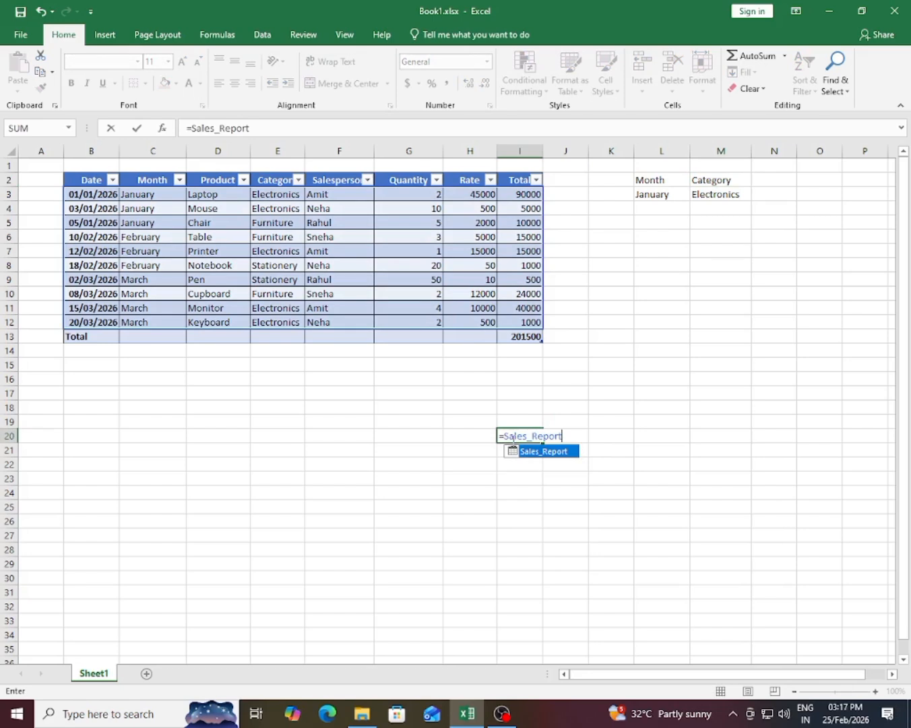
type("[")
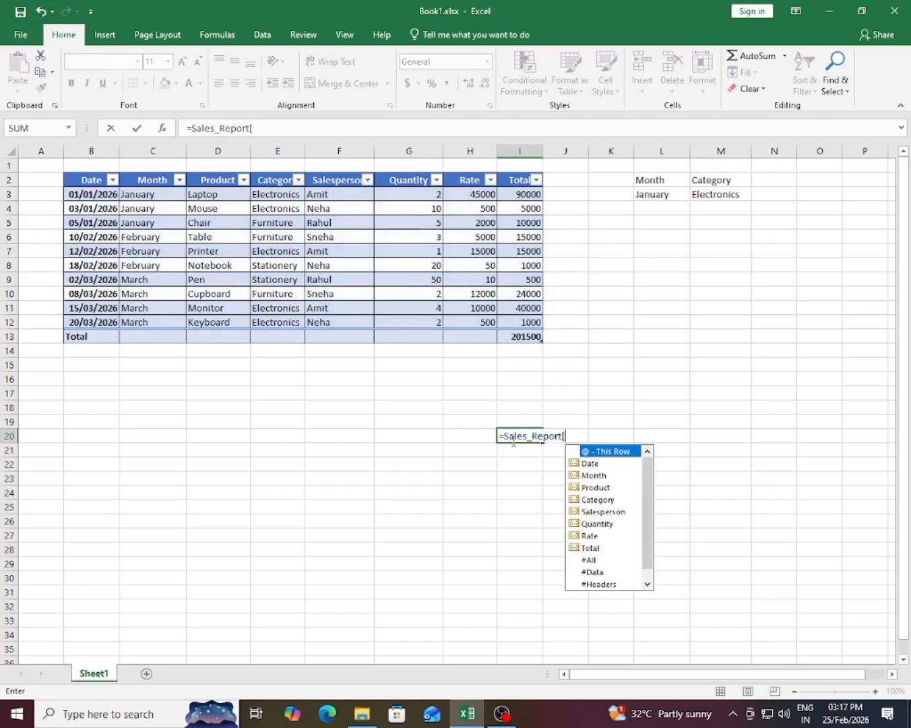
key("Down")
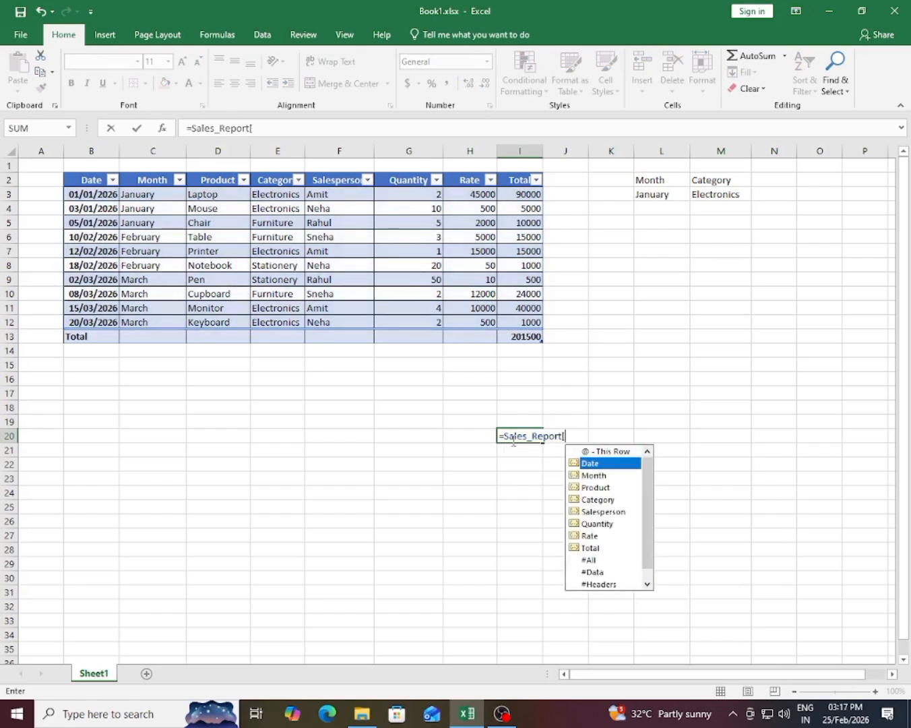
key("Tab")
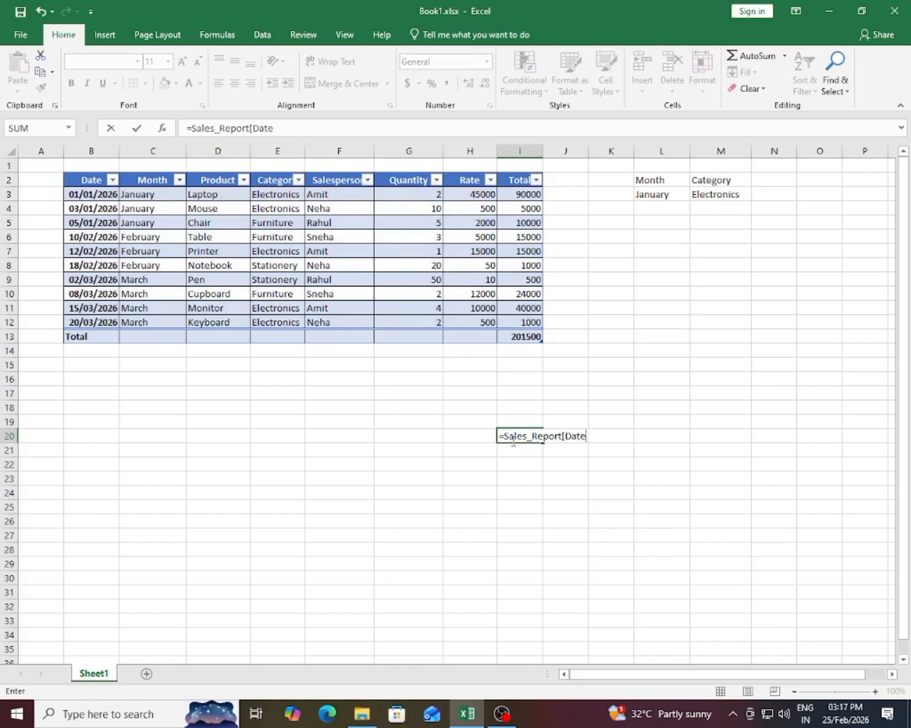
type("]")
key("Return")
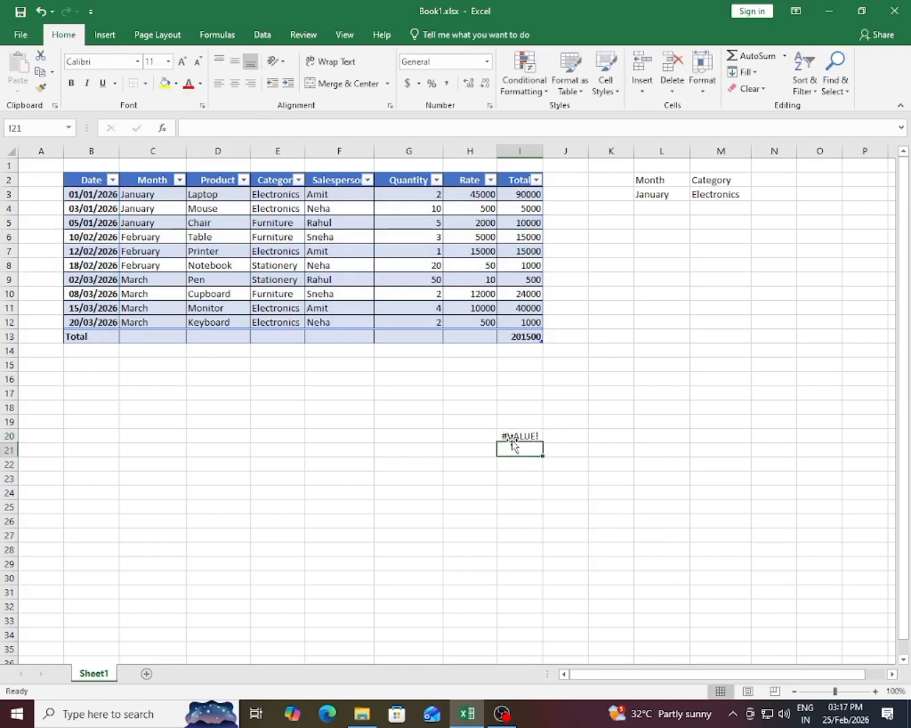
left_click(513, 436)
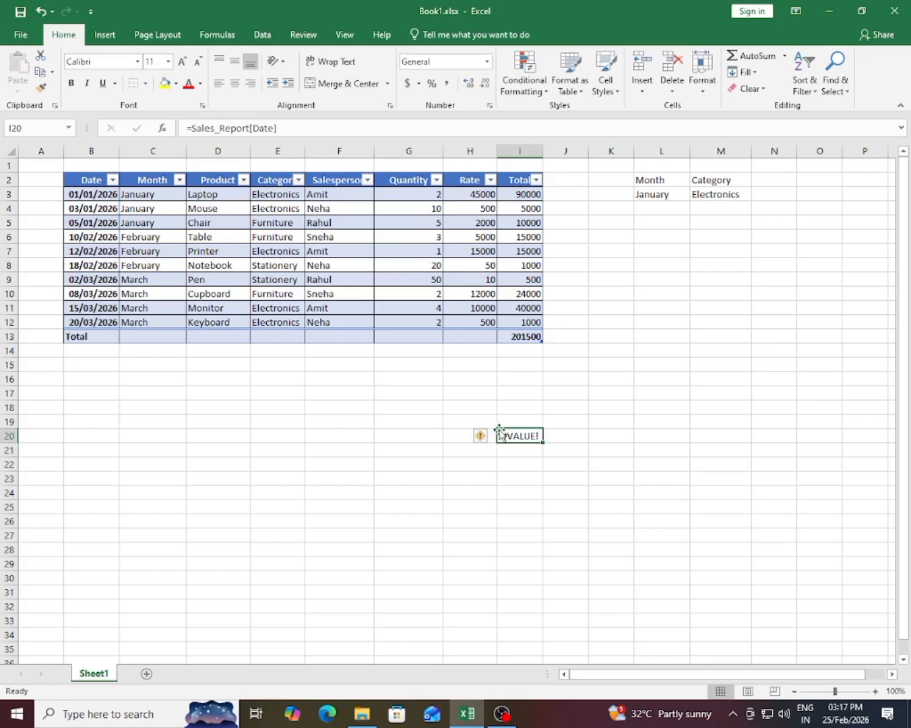
Examine the empty cells of row 20, the sales table's extent from the Month header, and the references in L3 and M3
left_click_drag(464, 435, 148, 438)
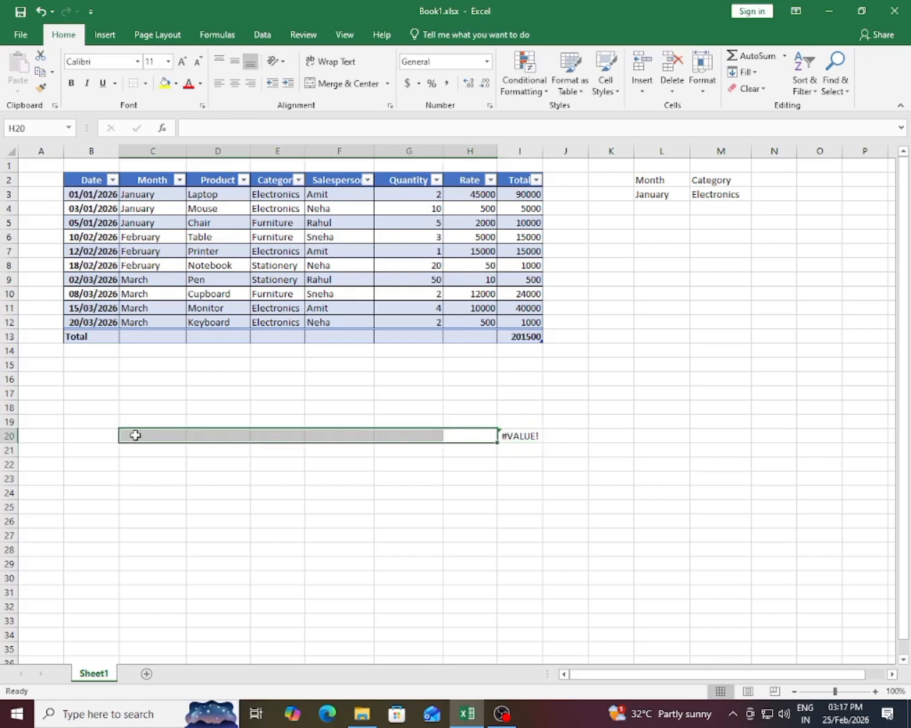
left_click(103, 436)
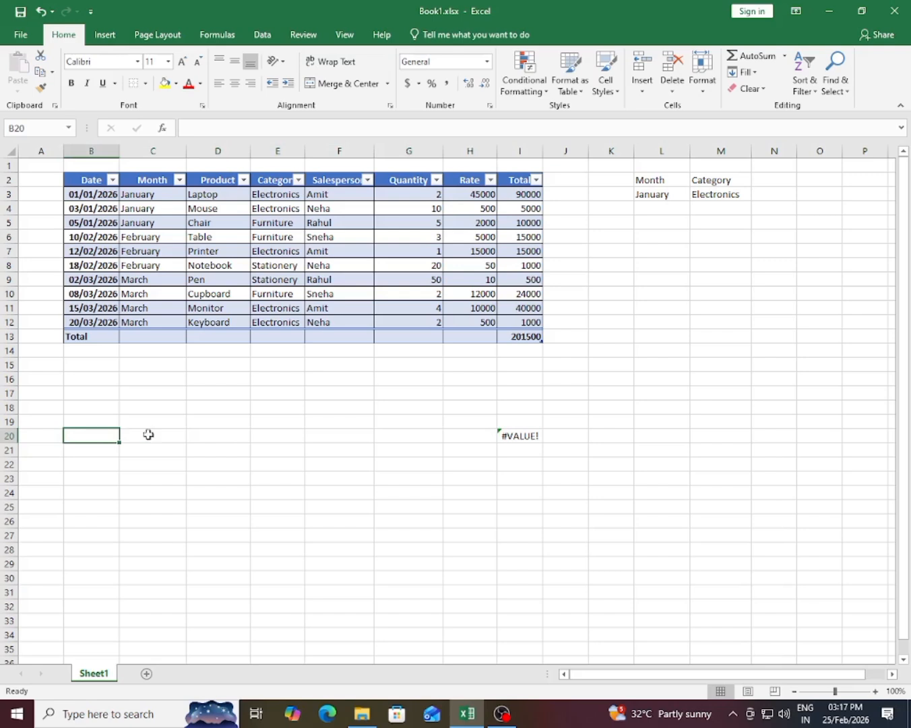
left_click(640, 180)
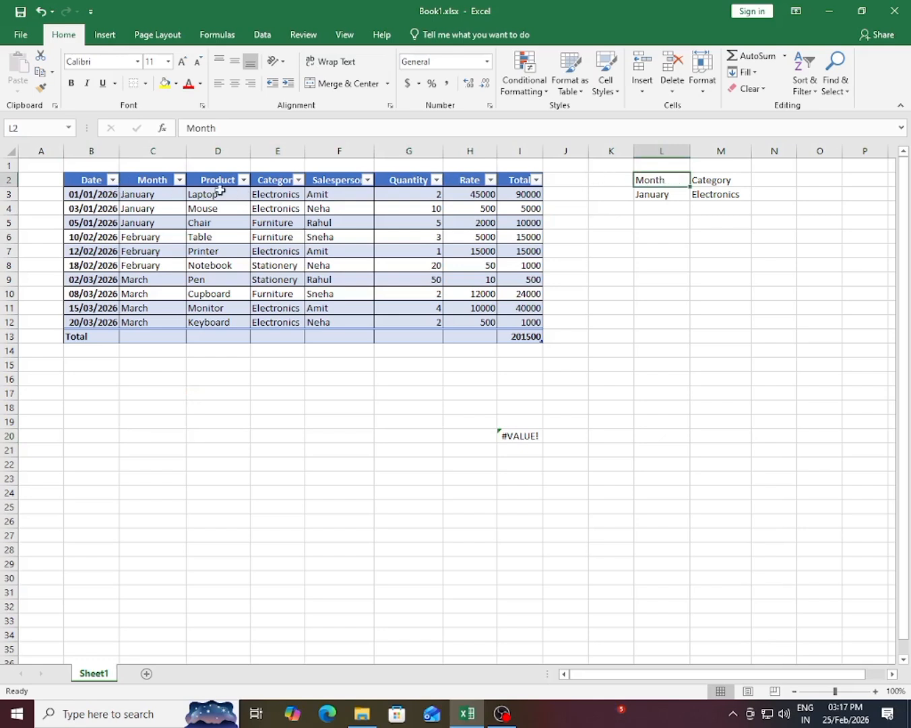
left_click(147, 174)
left_click(147, 179)
left_click_drag(146, 180, 711, 334)
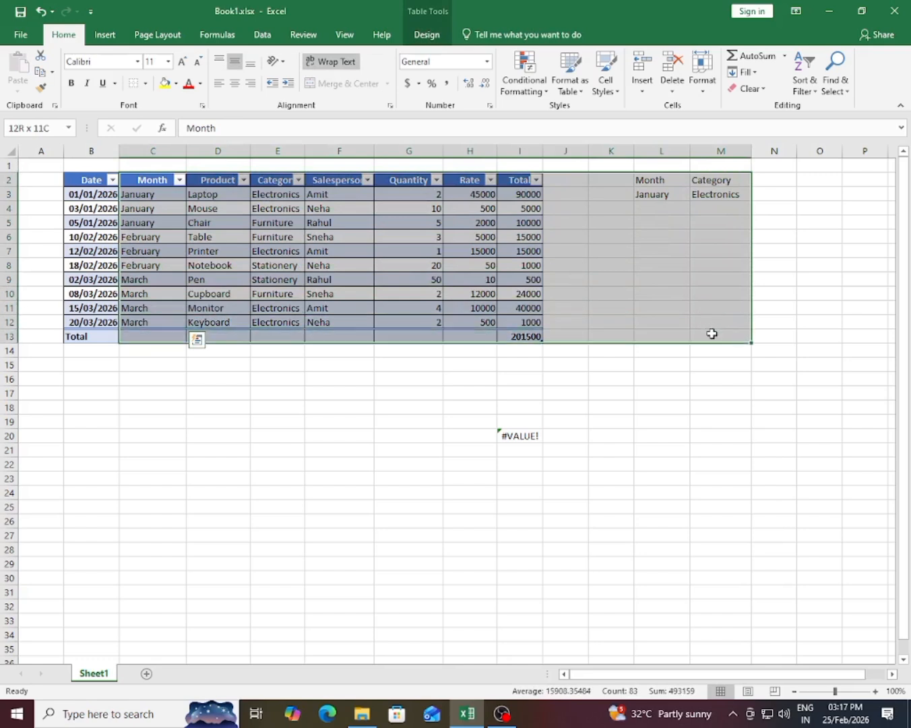
left_click(701, 307)
left_click(655, 197)
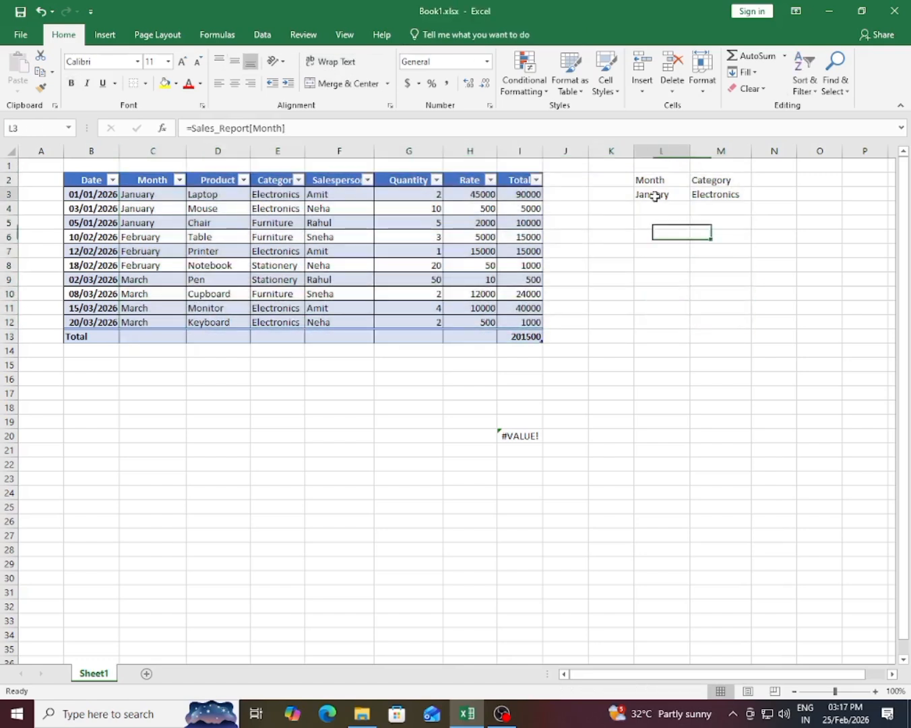
left_click(718, 194)
left_click(679, 196)
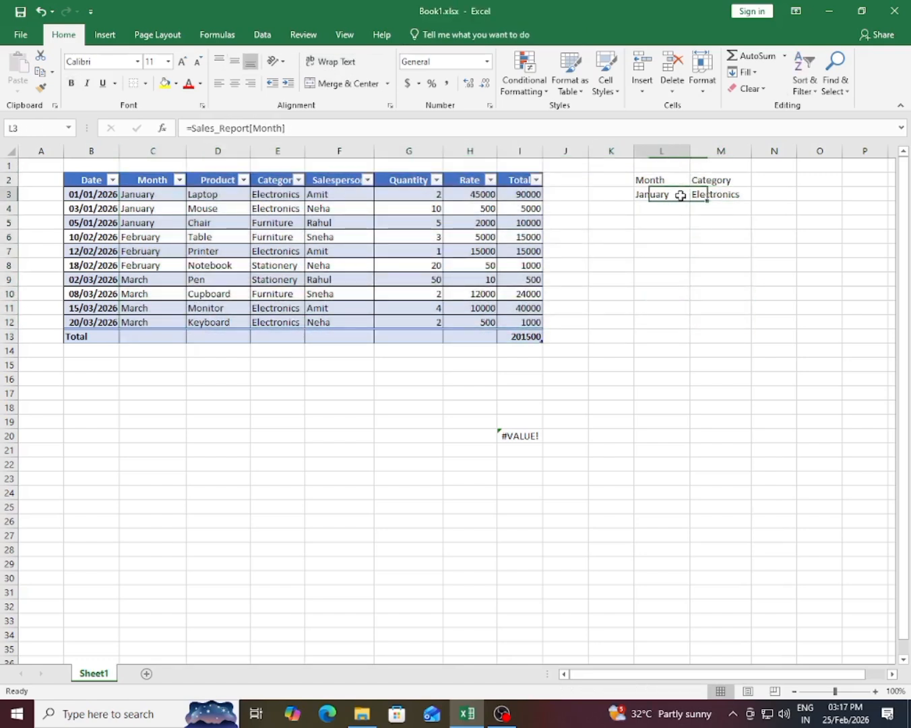
left_click(678, 177)
left_click(670, 195)
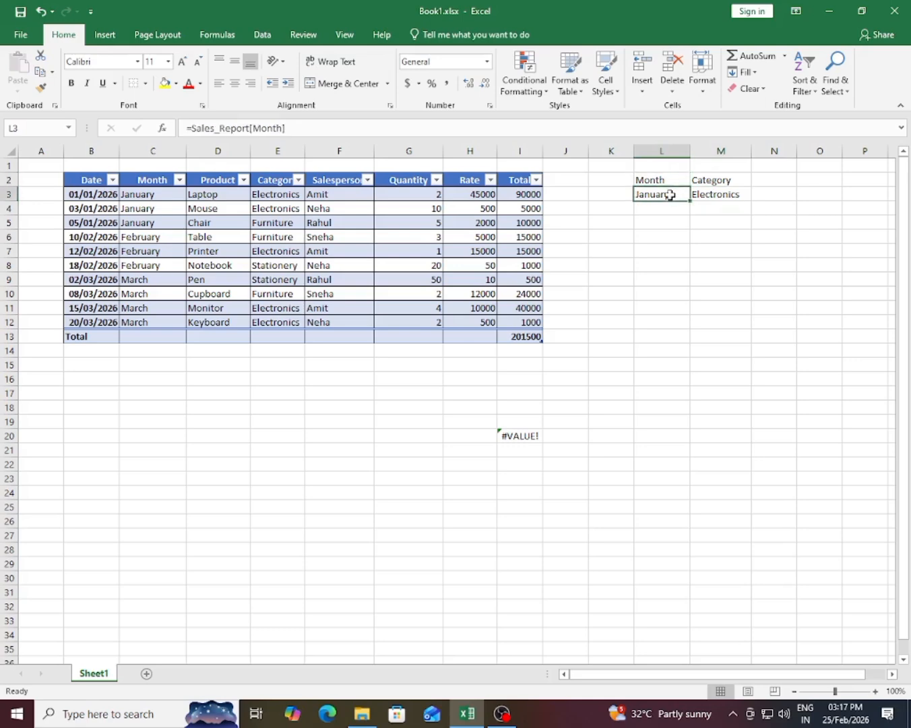
Add a new worksheet, check the sales table's Date header on Sheet1, and return to the new sheet
left_click(146, 675)
left_click(93, 673)
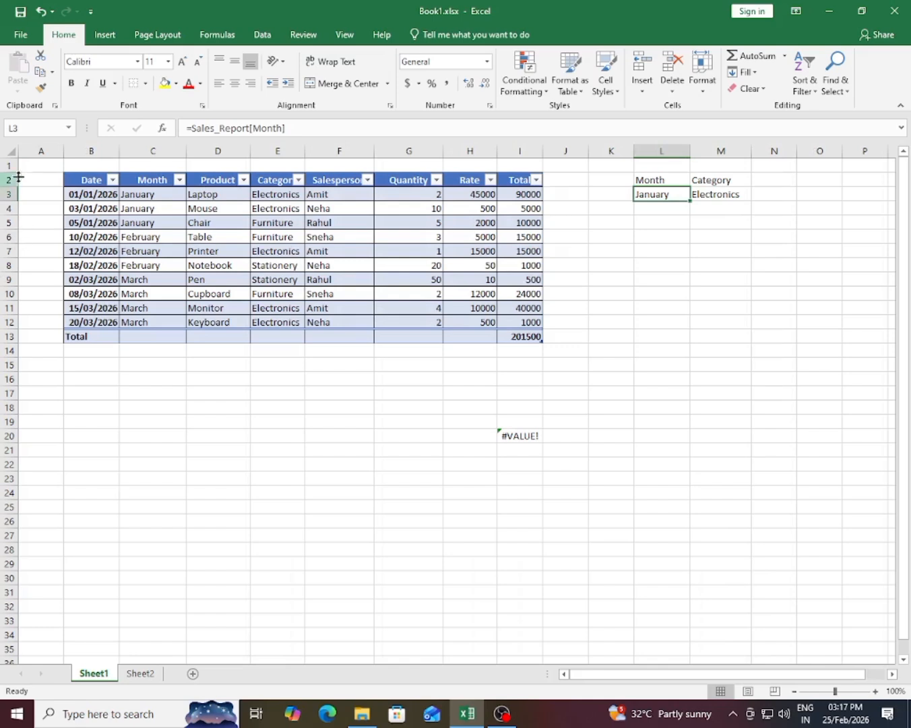
left_click(79, 179)
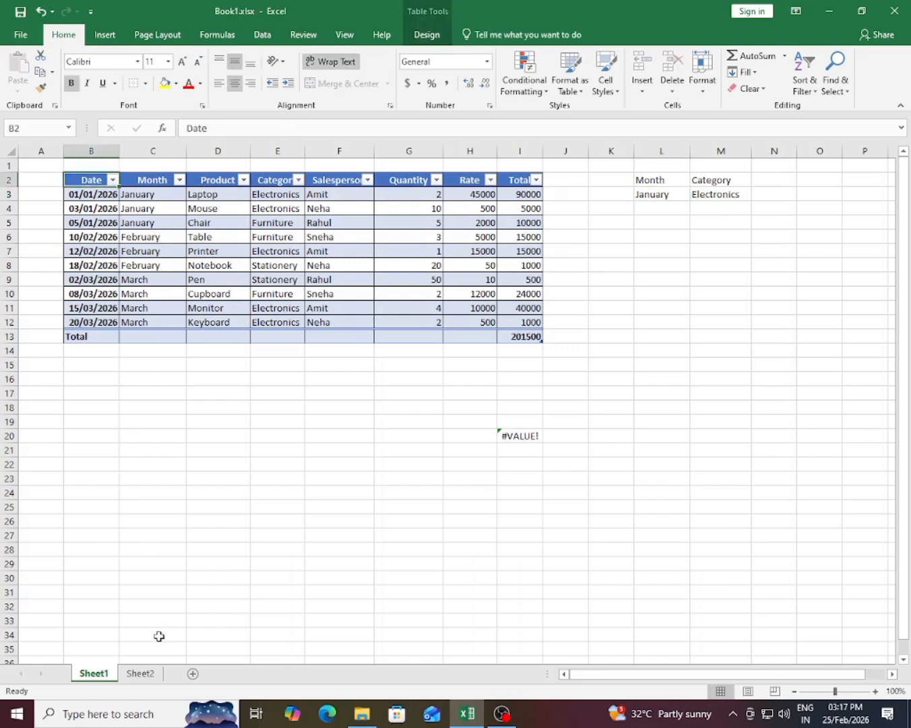
left_click(144, 672)
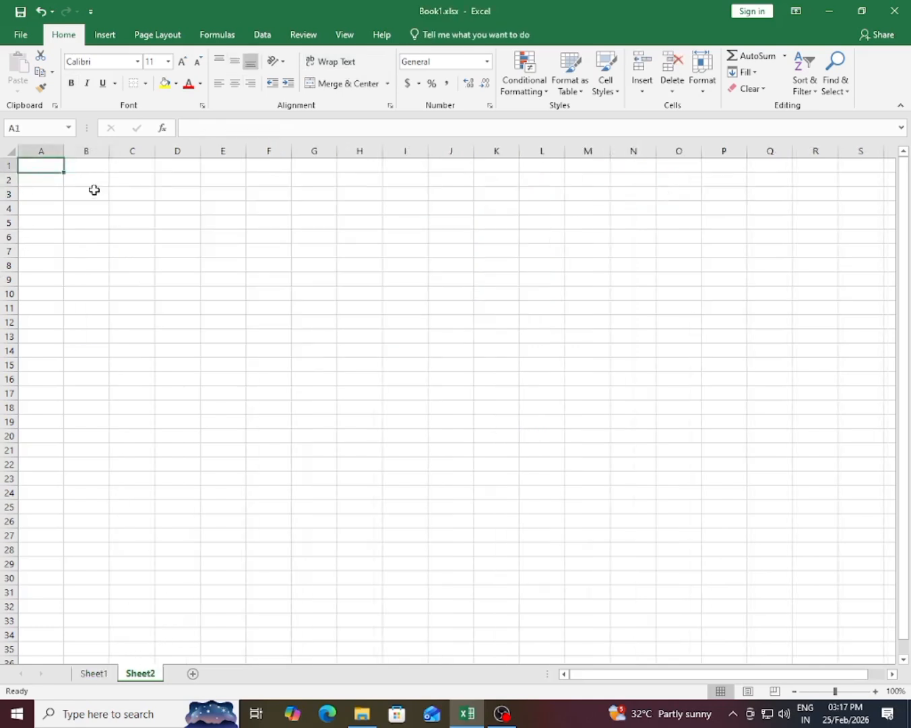
Enter the structured reference =Sales_Report[Date] in cell B2 of Sheet2
left_click(95, 180)
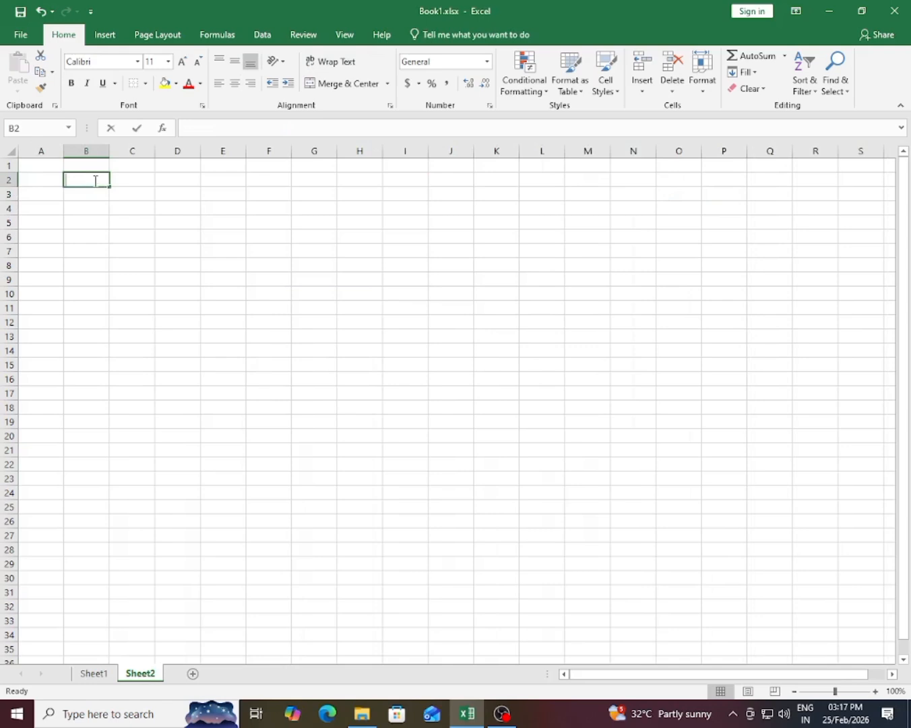
type("=sa")
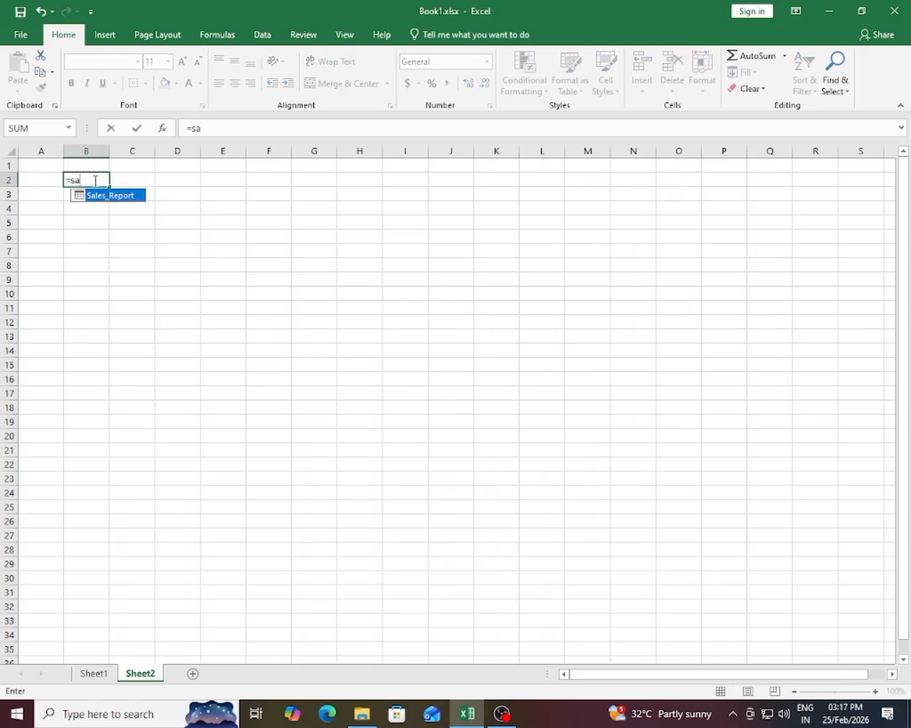
key("Tab")
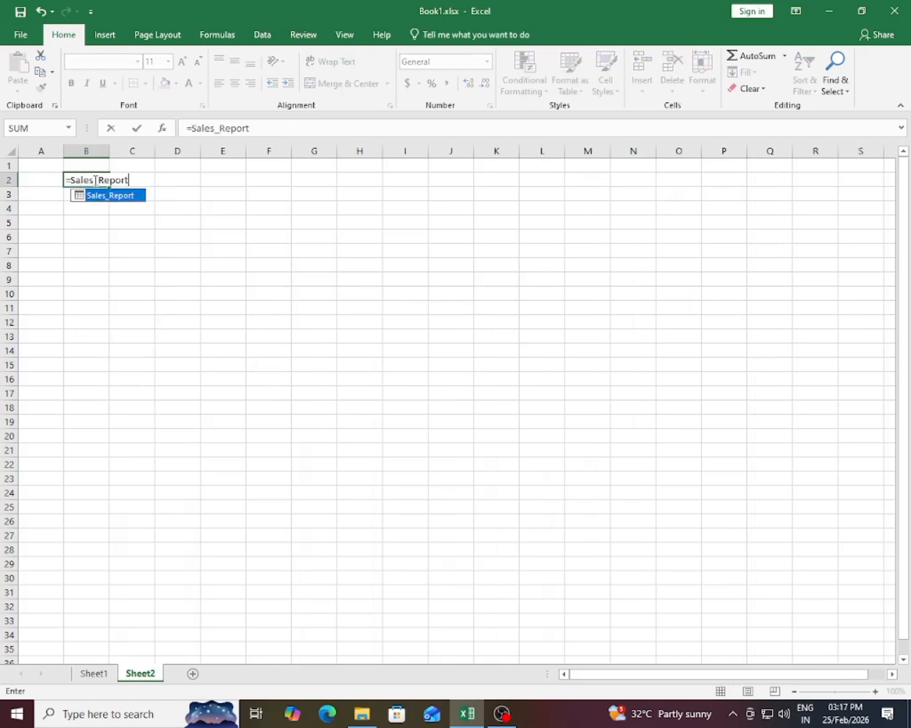
type("[")
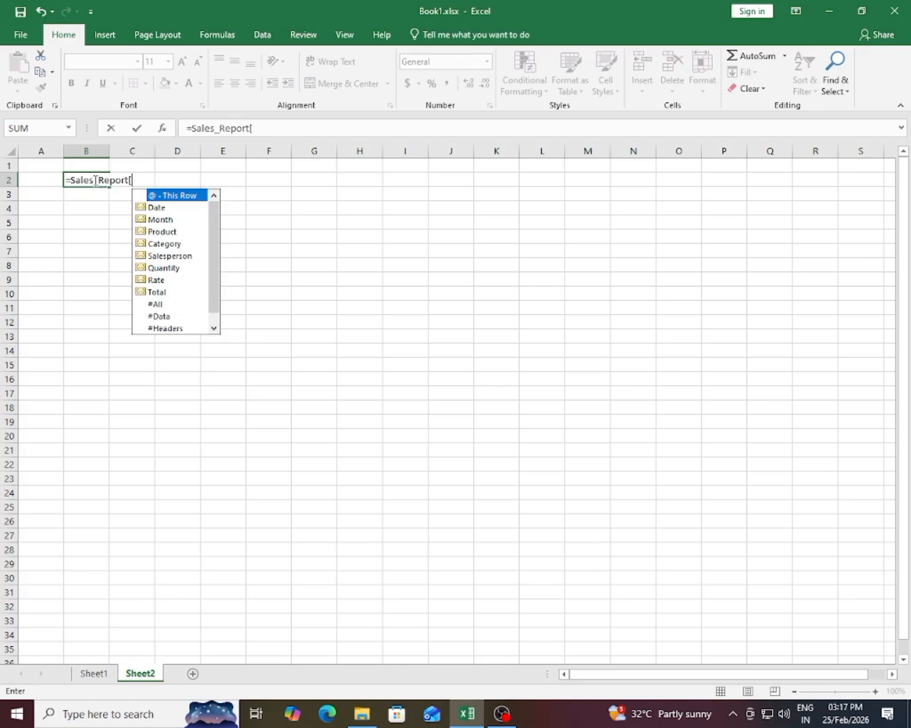
key("Down")
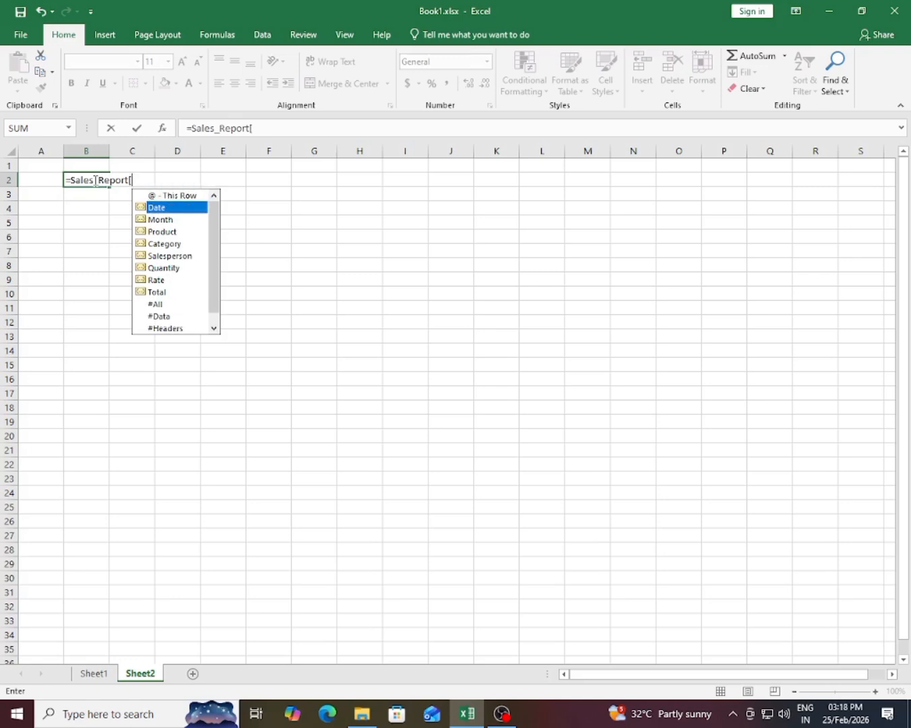
key("Tab")
type("]")
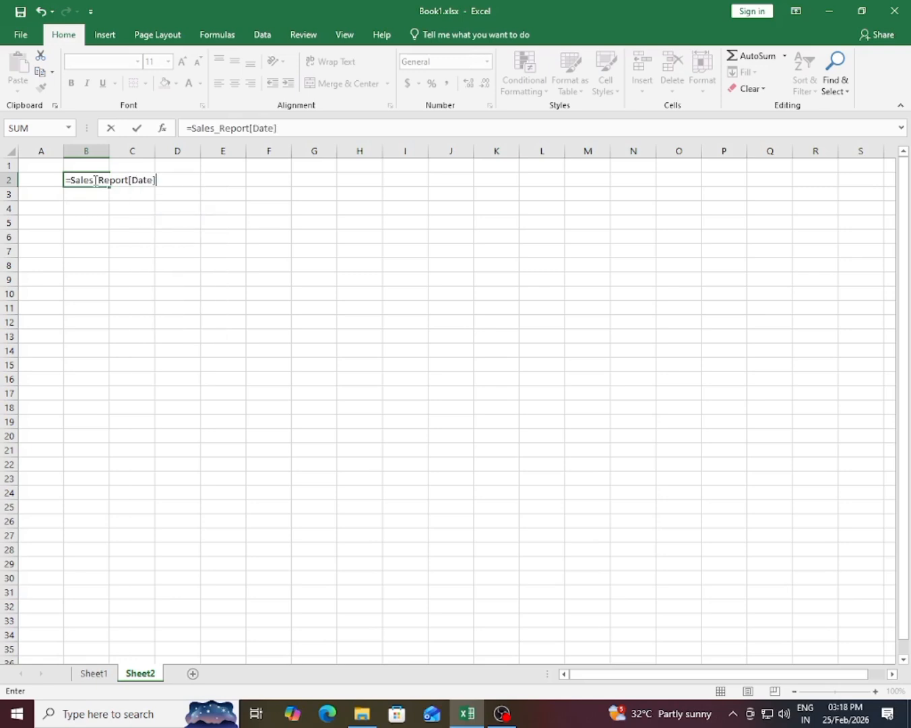
key("Return")
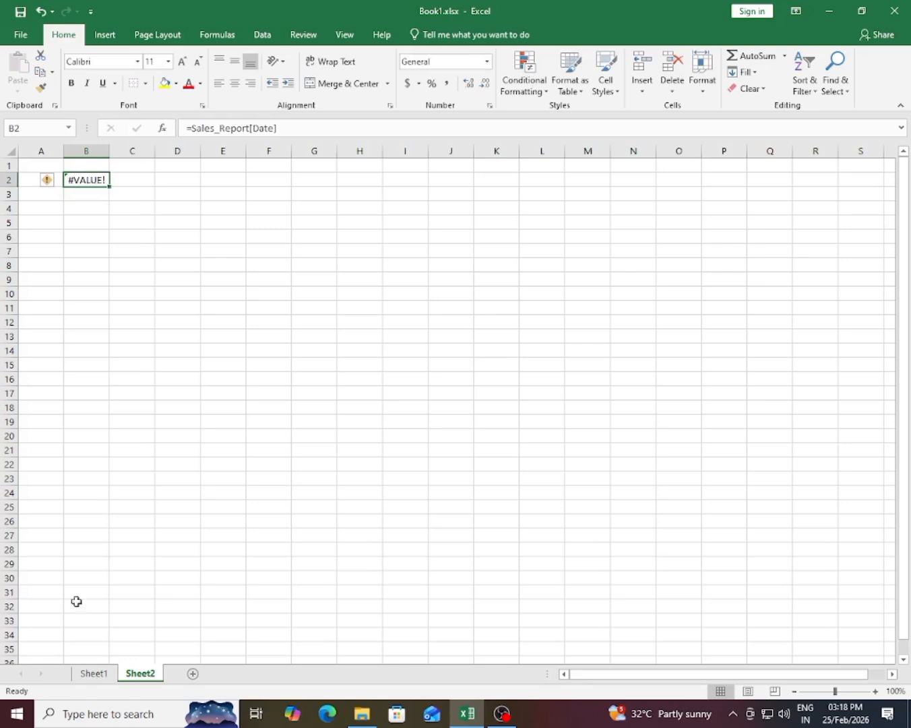
Check the Date column's row positions on Sheet1, and move the Sheet2 formula from B2 to B3
left_click(92, 673)
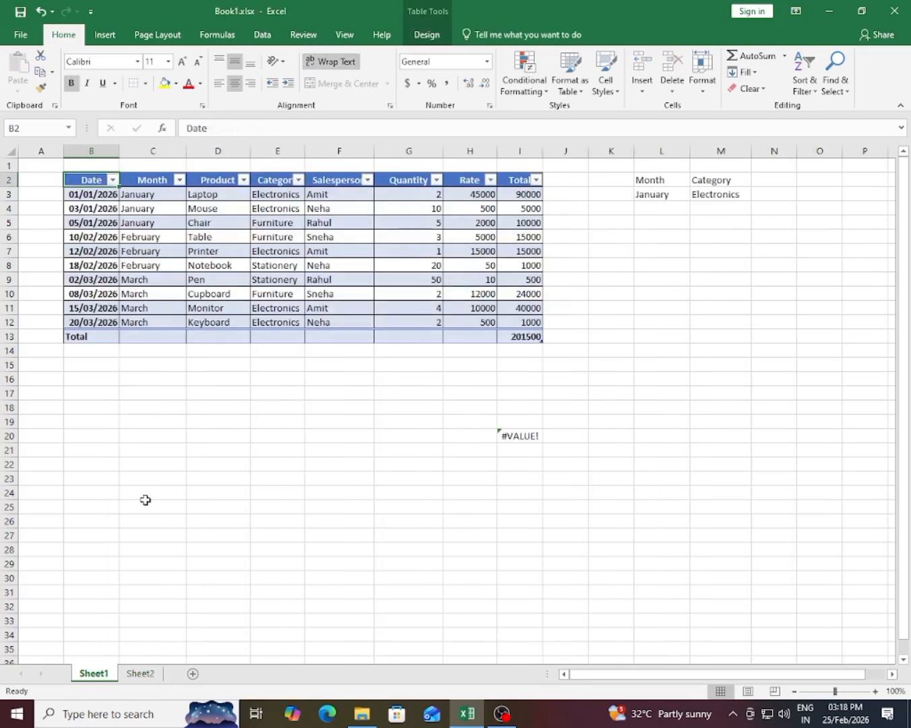
left_click(140, 673)
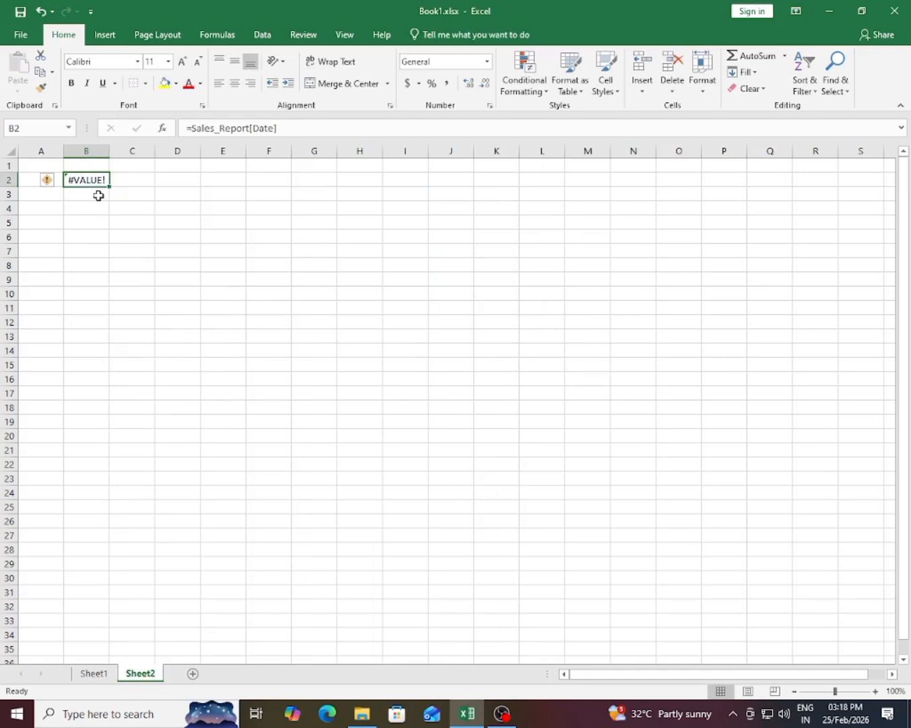
key("ctrl+x")
left_click(97, 195)
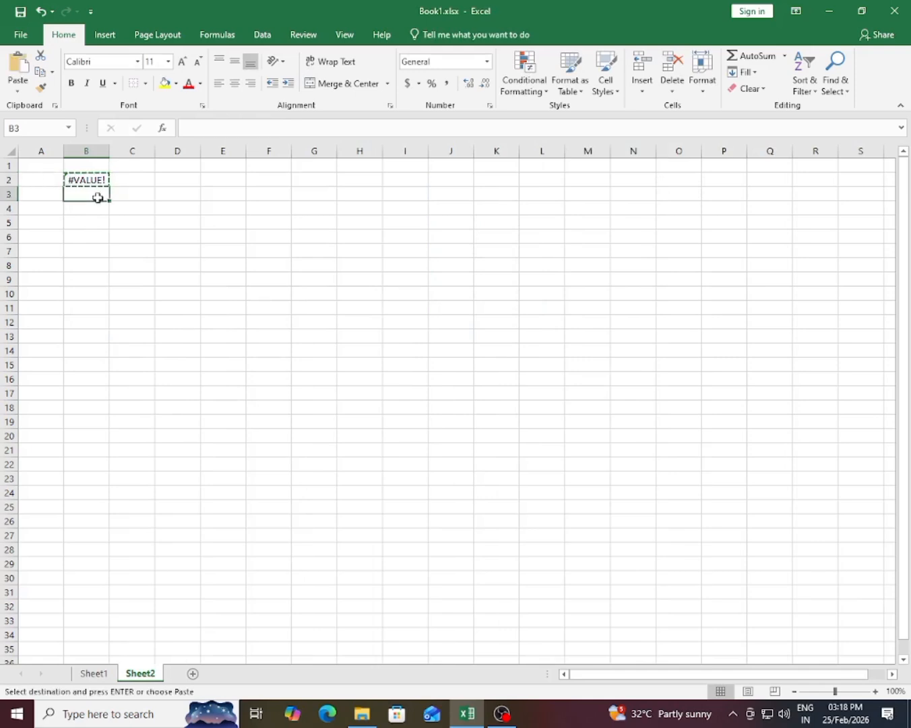
key("ctrl+v")
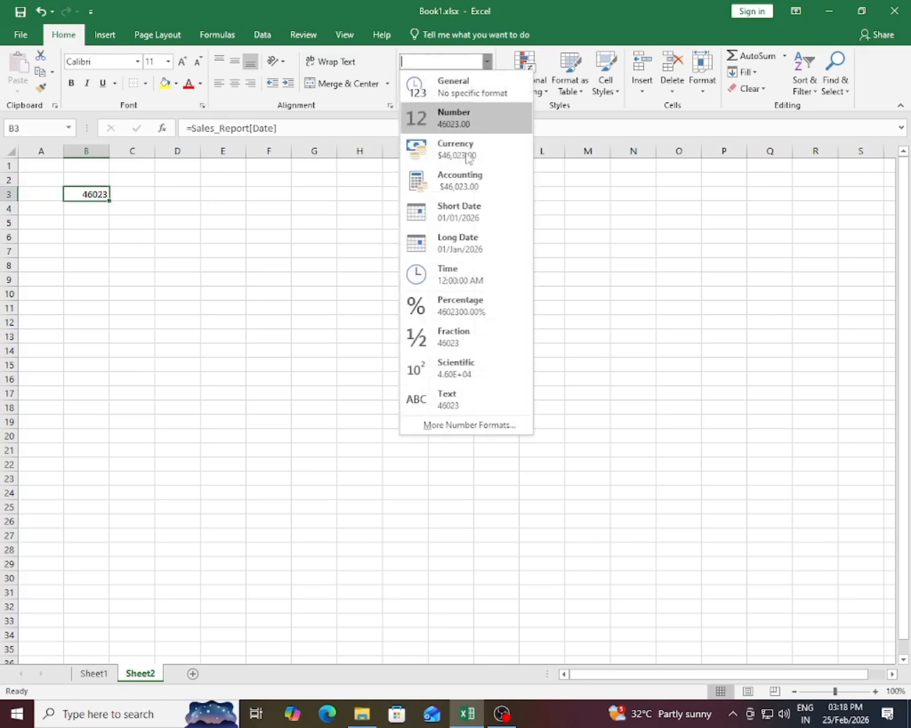
Format cell B3 on Sheet2 as Short Date
left_click(487, 61)
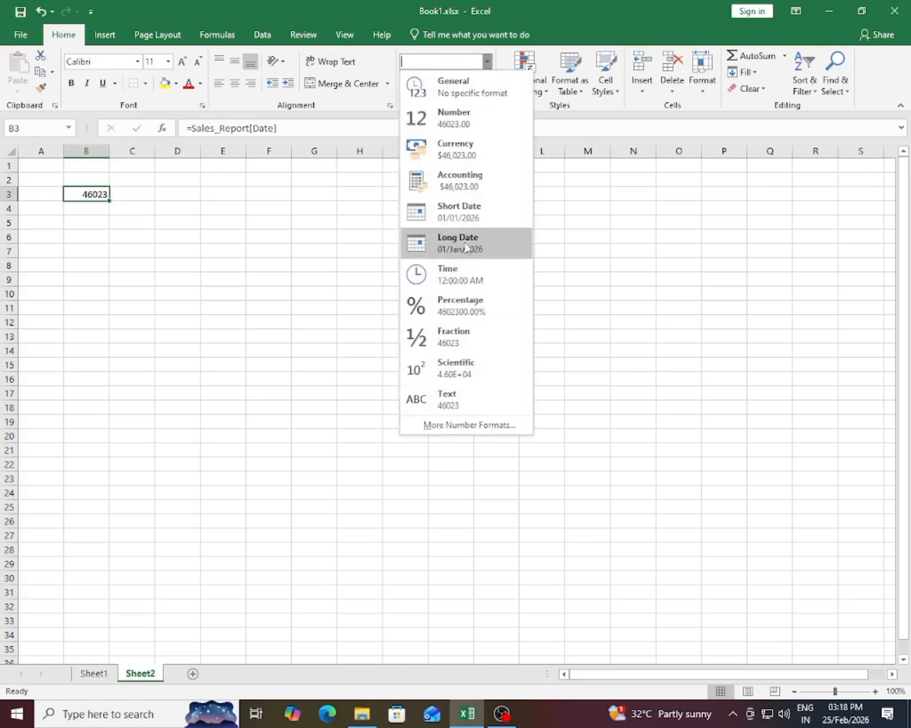
left_click(467, 216)
left_click(241, 337)
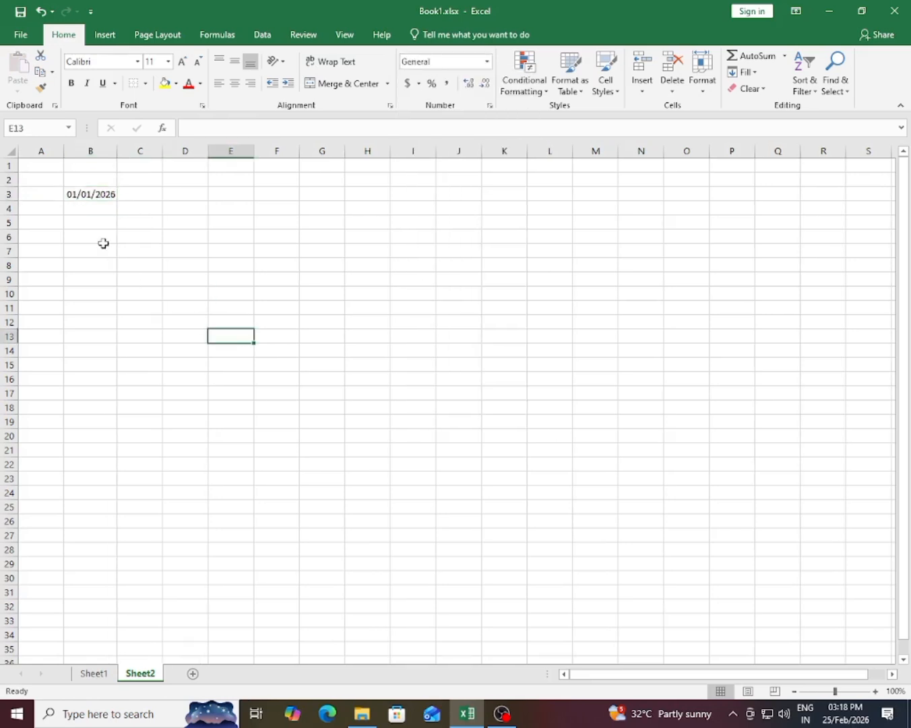
Compare the structured reference in B3 of Sheet2 with the first date in B3 of the Sheet1 sales table
left_click(94, 674)
left_click(83, 196)
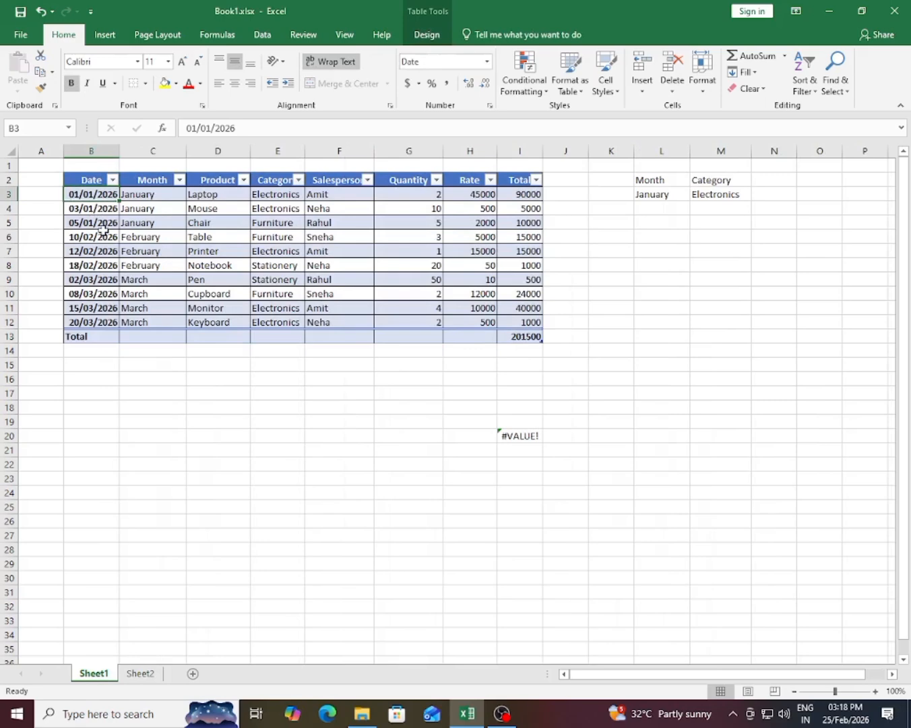
left_click(140, 673)
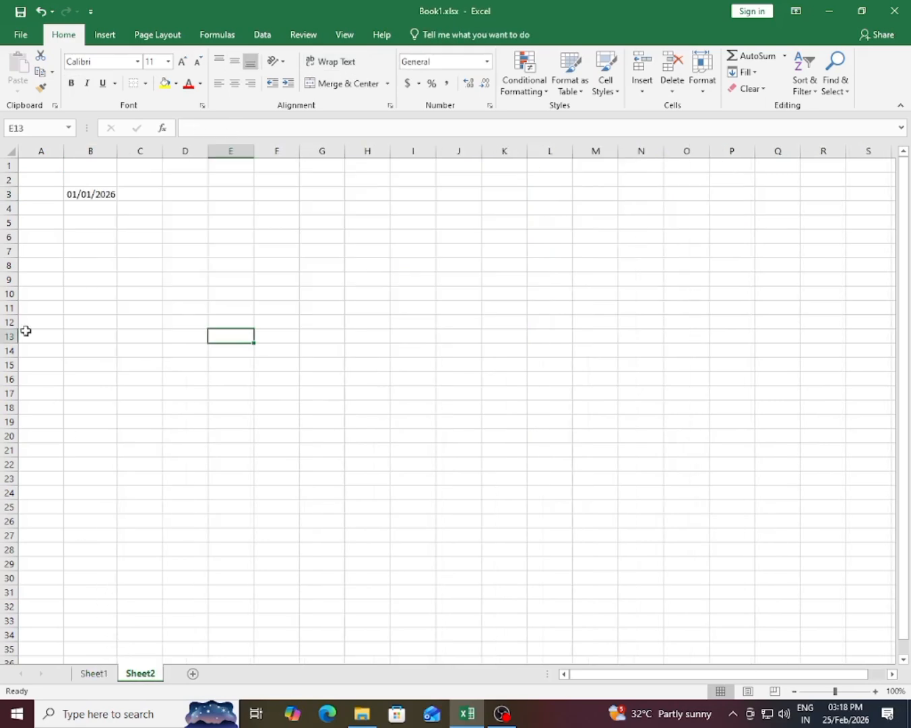
left_click(100, 197)
left_click(101, 673)
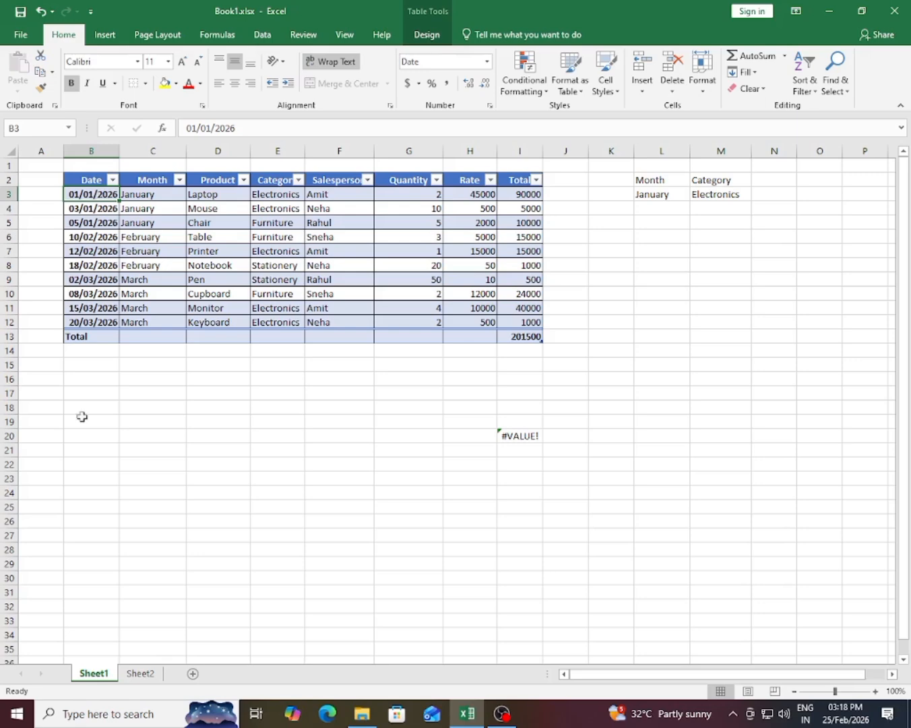
left_click(138, 674)
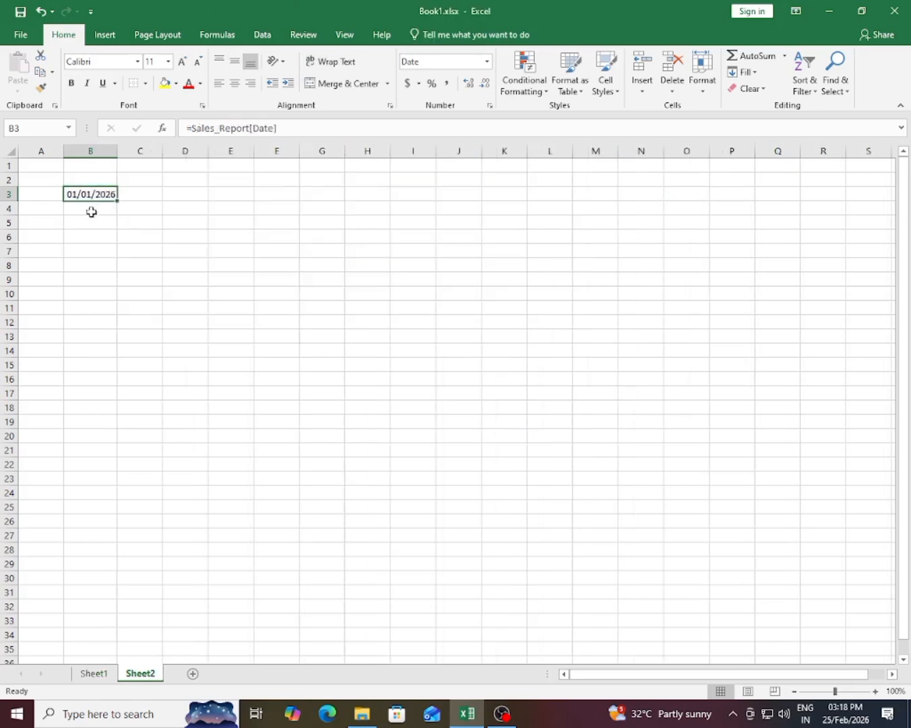
left_click(80, 180)
left_click(96, 194)
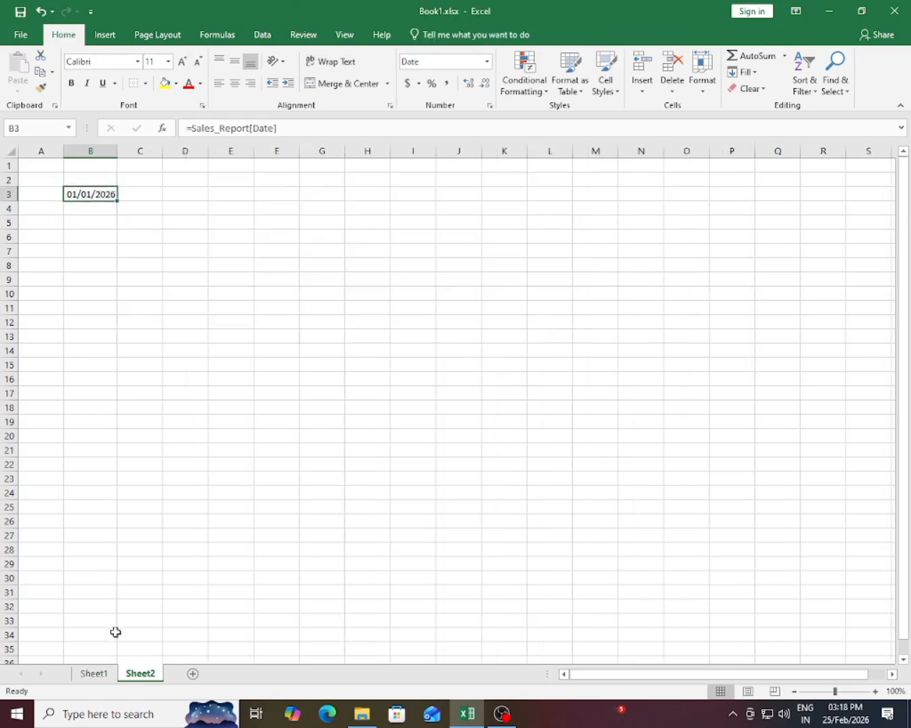
left_click(94, 673)
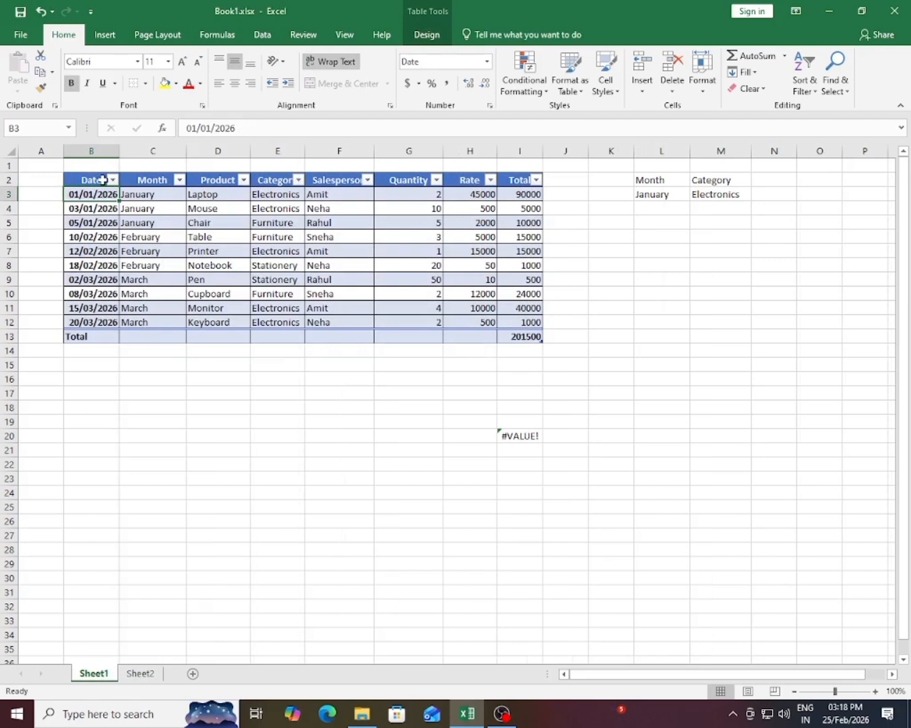
left_click(489, 265)
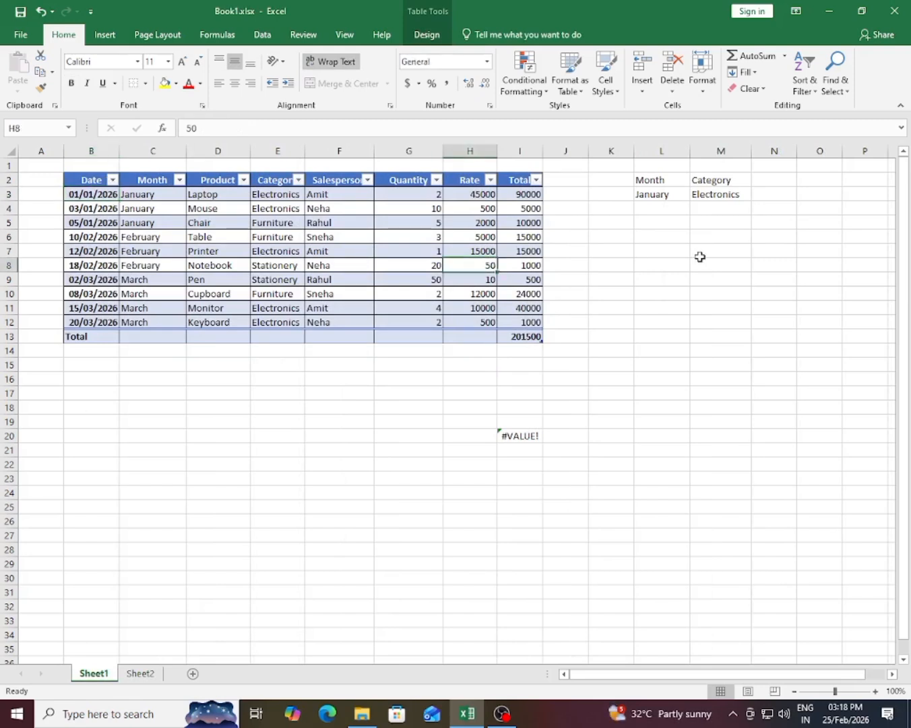
double_click(391, 550)
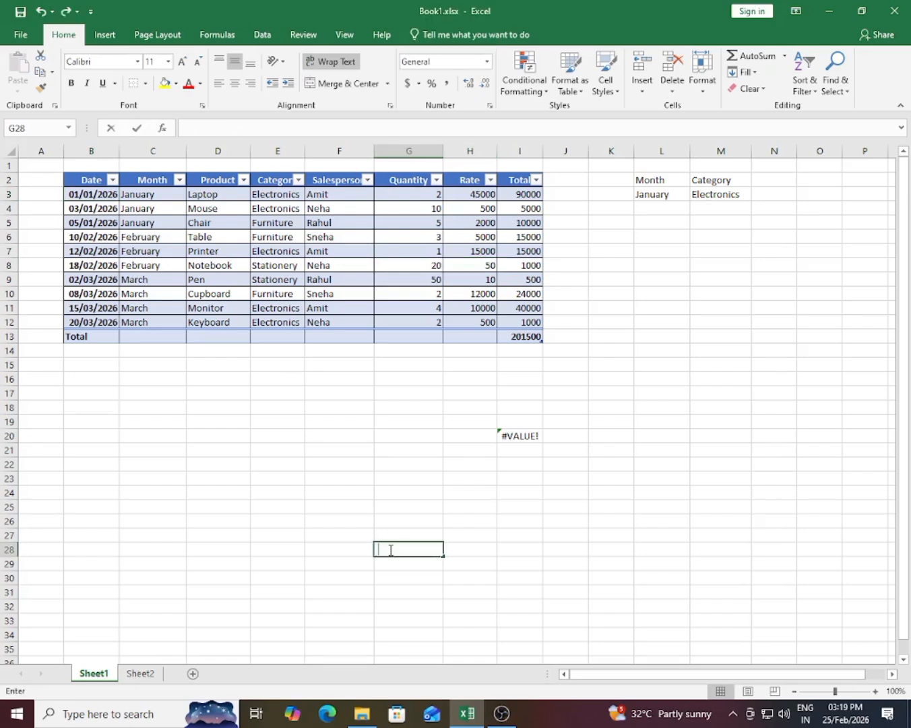
left_click(347, 517)
left_click(288, 396)
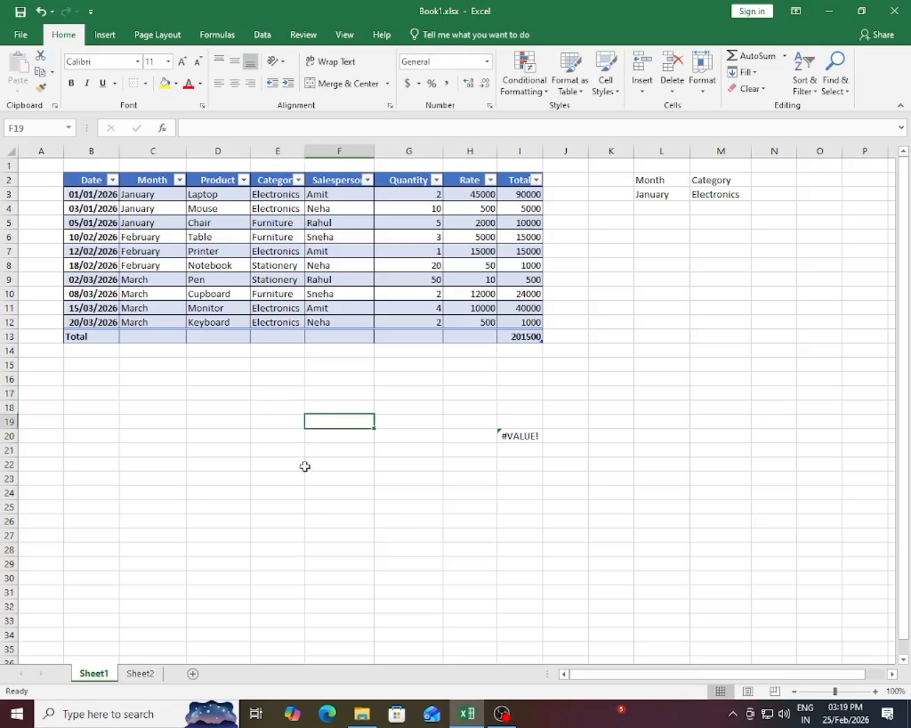
left_click(220, 408)
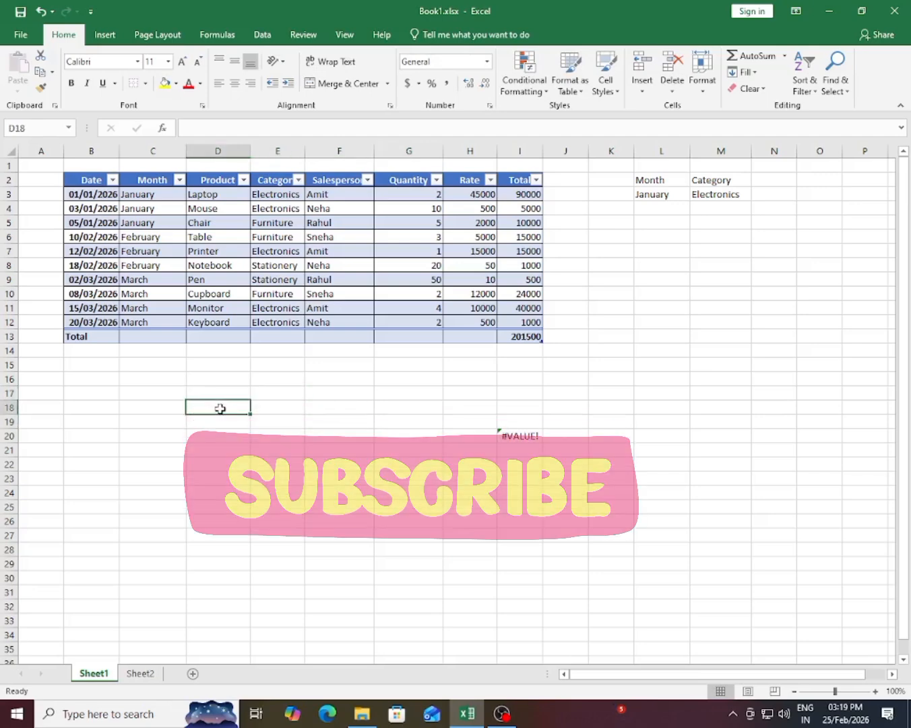